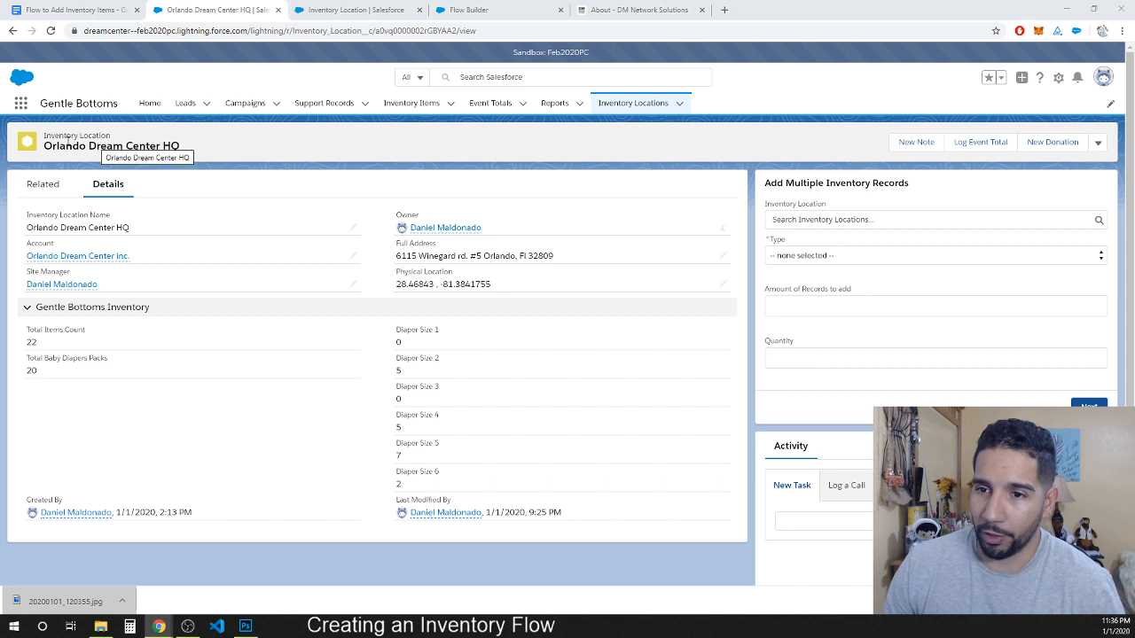
# - Review the Inventory Location record's name, account, site manager, owner, full address and physical location fields
pyautogui.moveTo(44, 138); pyautogui.dragTo(115, 139)
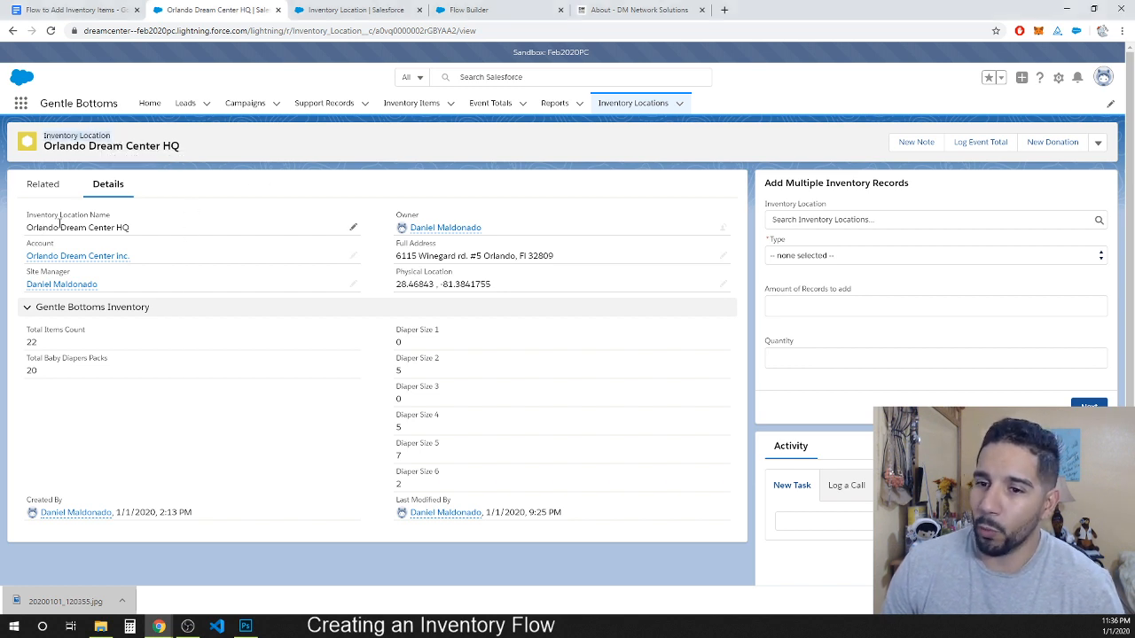
pyautogui.moveTo(27, 216); pyautogui.dragTo(131, 231)
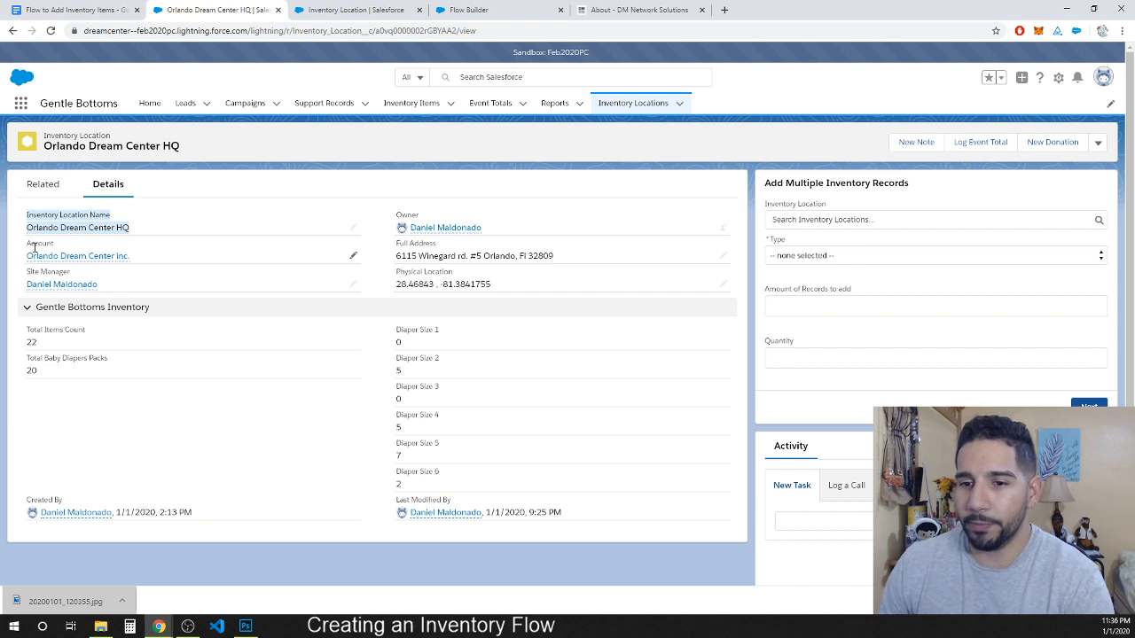
pyautogui.moveTo(27, 245); pyautogui.dragTo(122, 256)
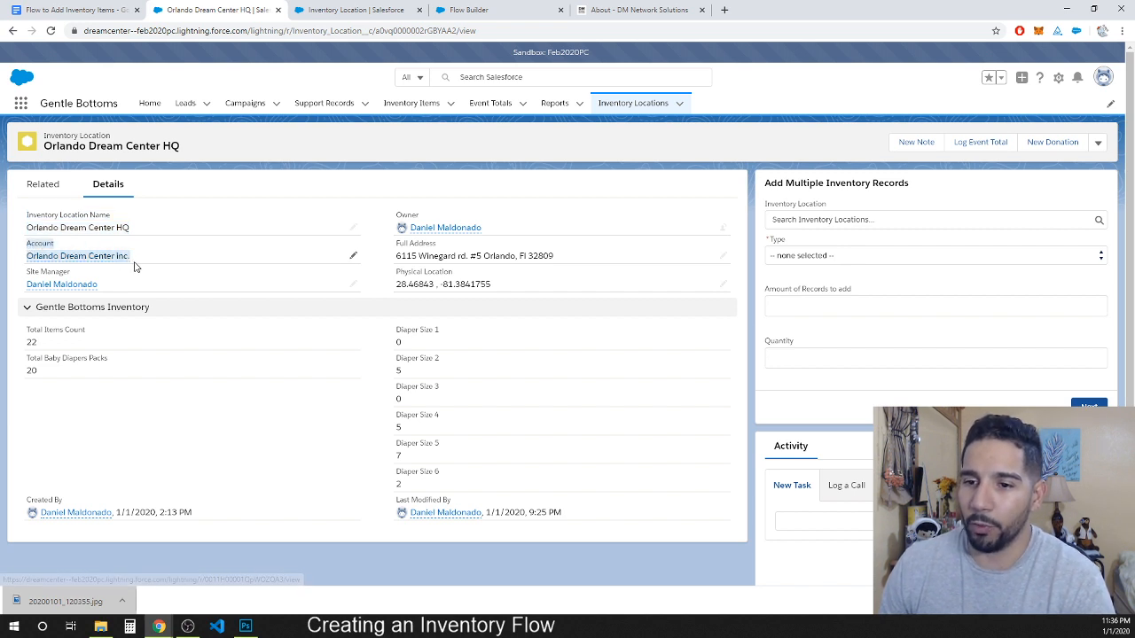
pyautogui.moveTo(25, 271); pyautogui.dragTo(123, 294)
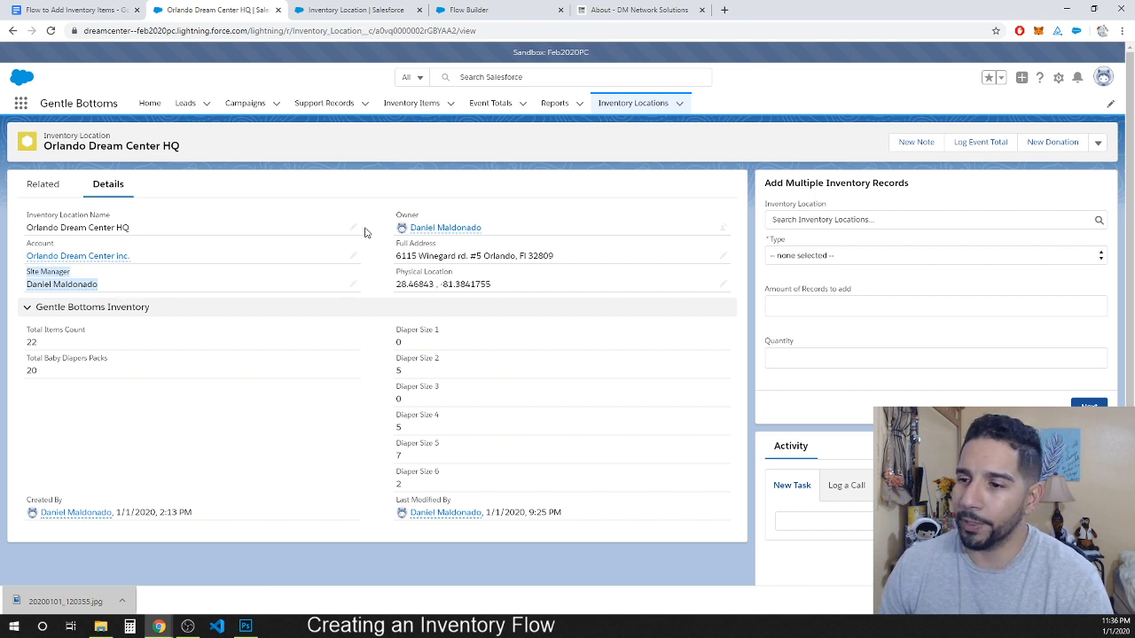
pyautogui.click(397, 217)
pyautogui.moveTo(396, 216); pyautogui.dragTo(574, 262)
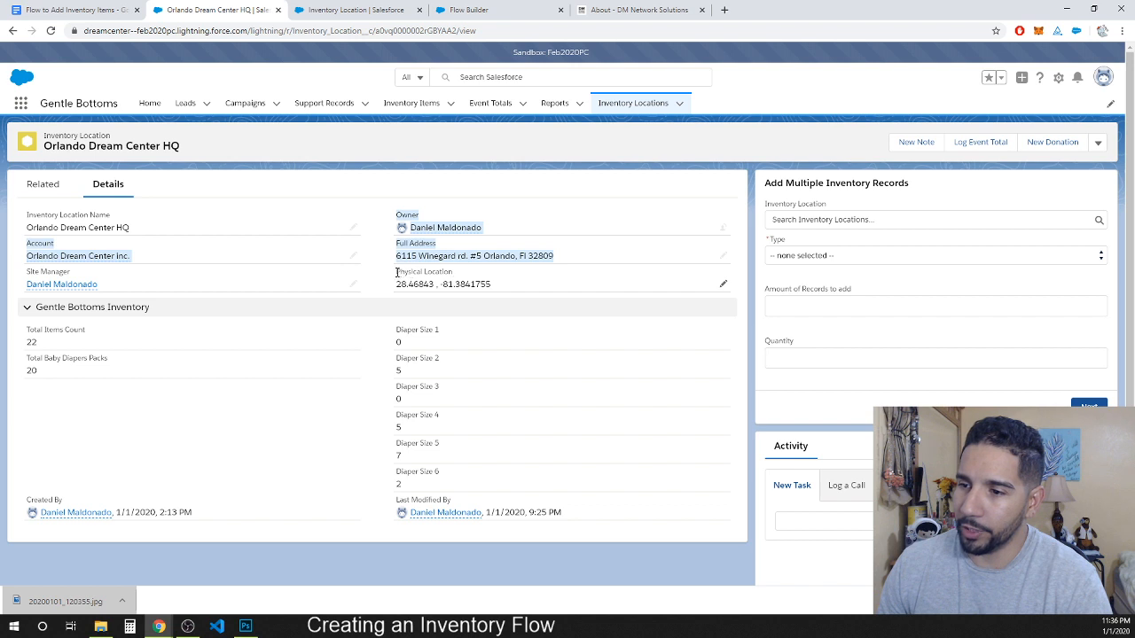
pyautogui.moveTo(397, 270); pyautogui.dragTo(502, 295)
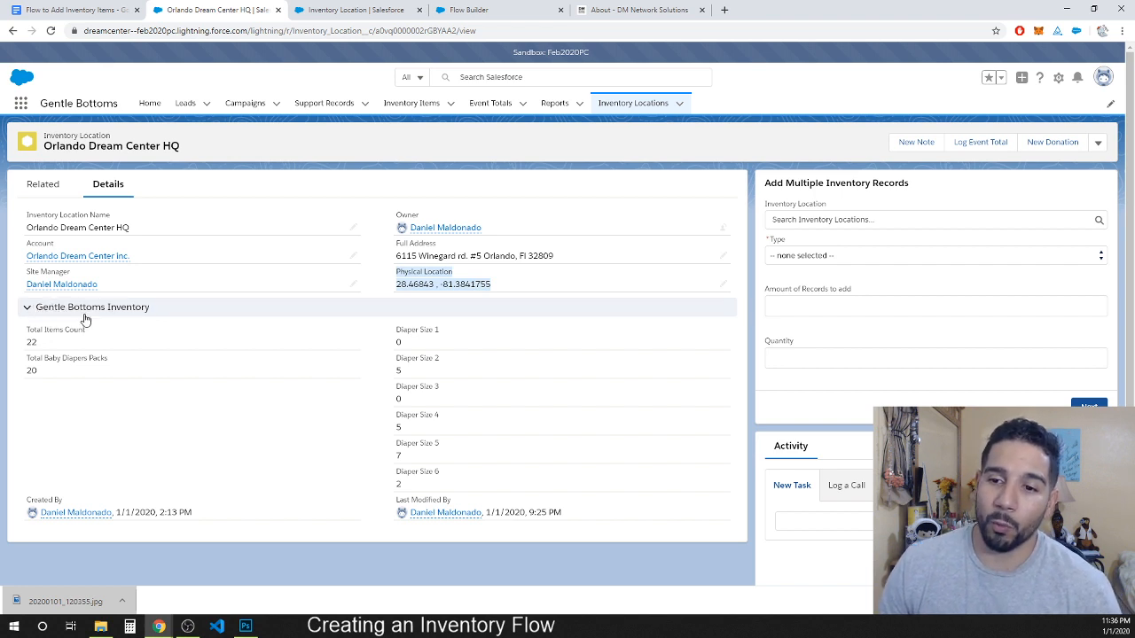
# - Review the Gentle Bottoms Inventory section's total items count, total baby diapers packs and Diaper Size 1 to 6 fields
pyautogui.click(28, 309)
pyautogui.click(30, 310)
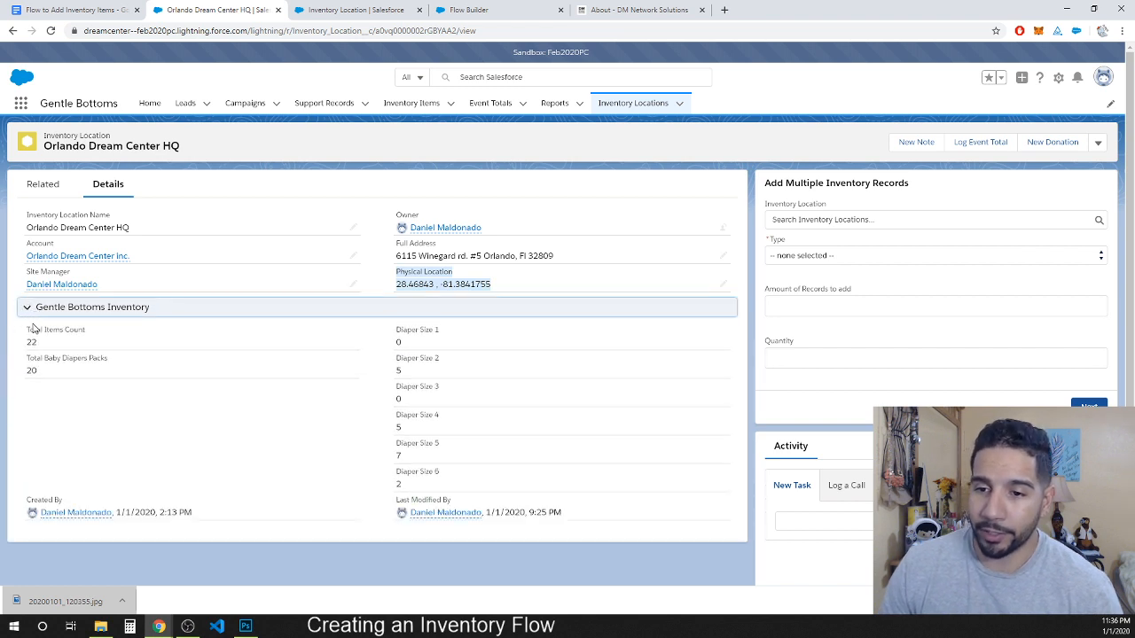
pyautogui.moveTo(27, 329); pyautogui.dragTo(104, 346)
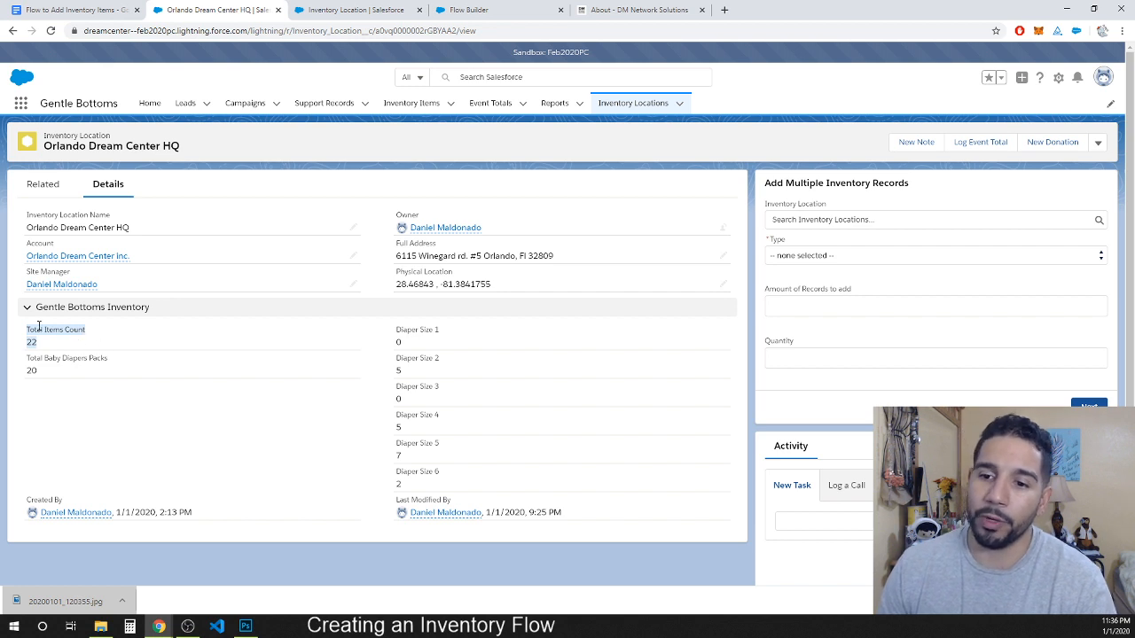
pyautogui.moveTo(28, 360); pyautogui.dragTo(110, 370)
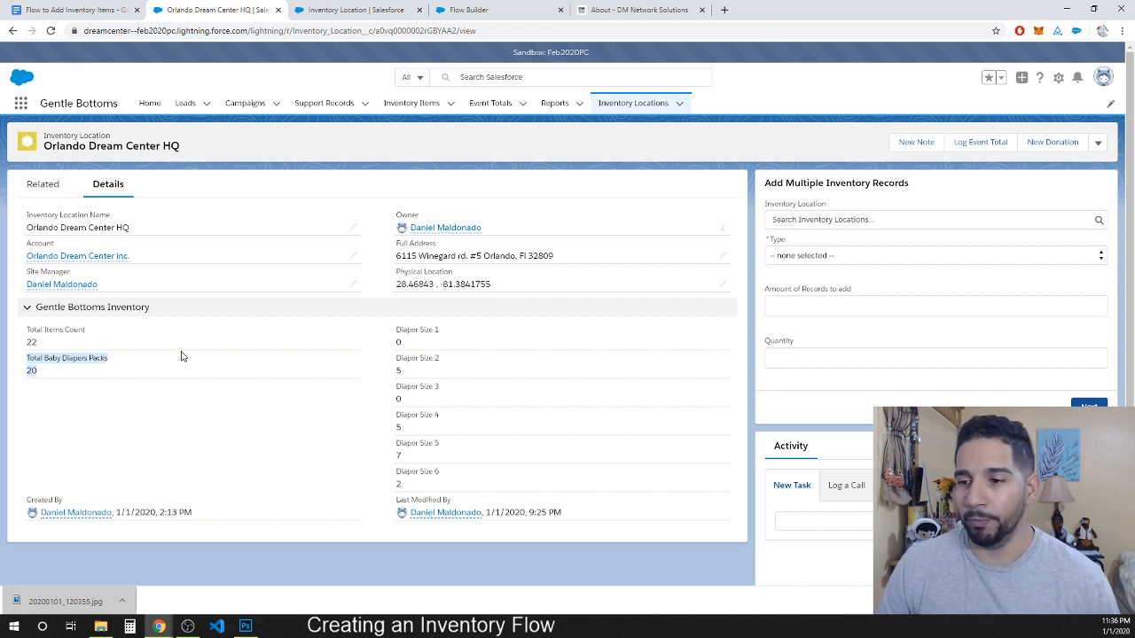
pyautogui.moveTo(395, 328); pyautogui.dragTo(458, 488)
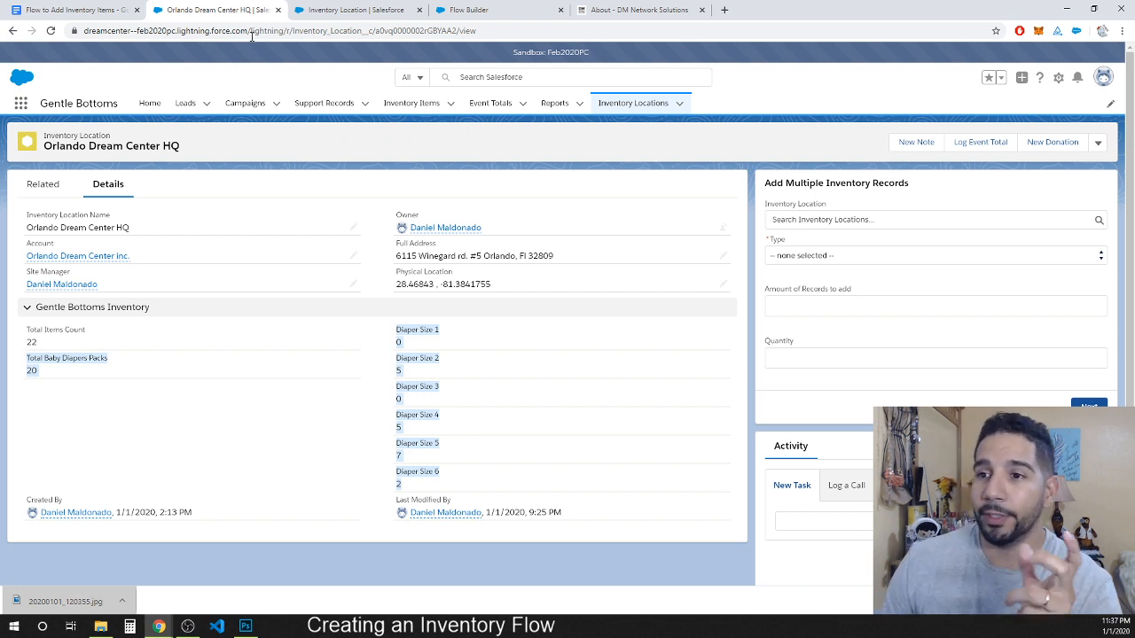
# - Switch to the "Flow to Add Inventory Items" document in Google Docs and review the fields listed under Inventory Location
pyautogui.click(318, 14)
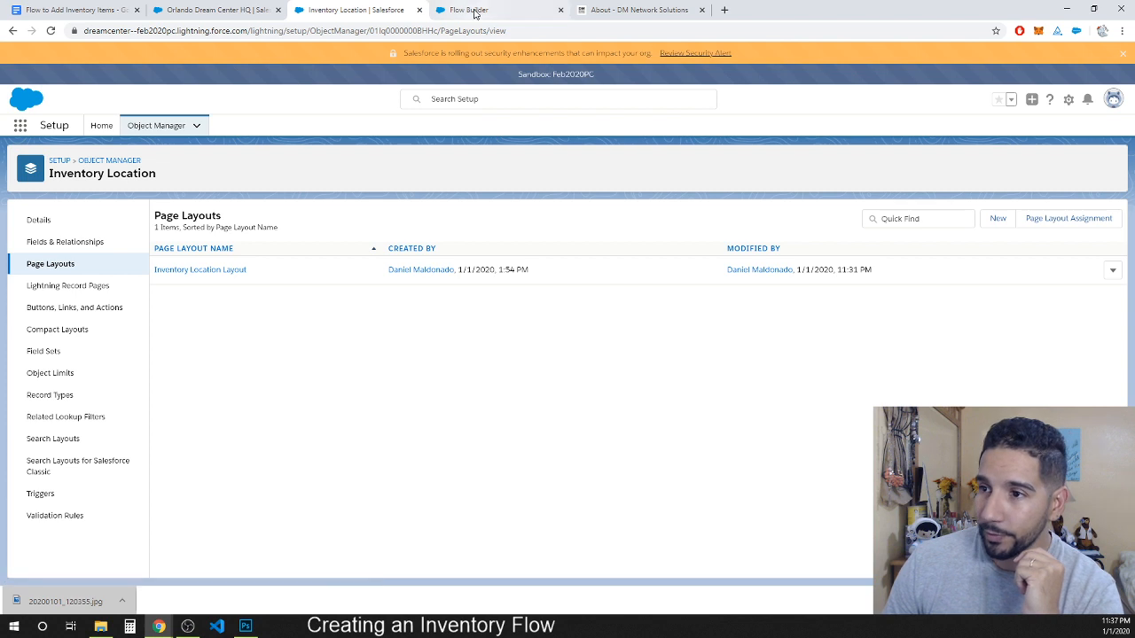
pyautogui.click(105, 9)
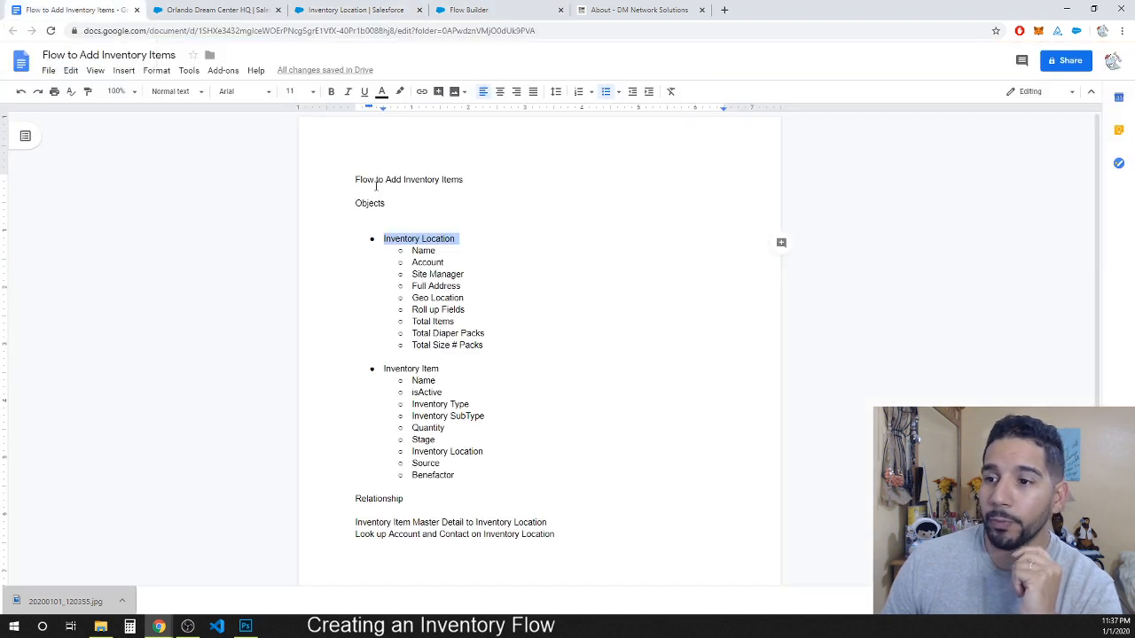
pyautogui.click(412, 251)
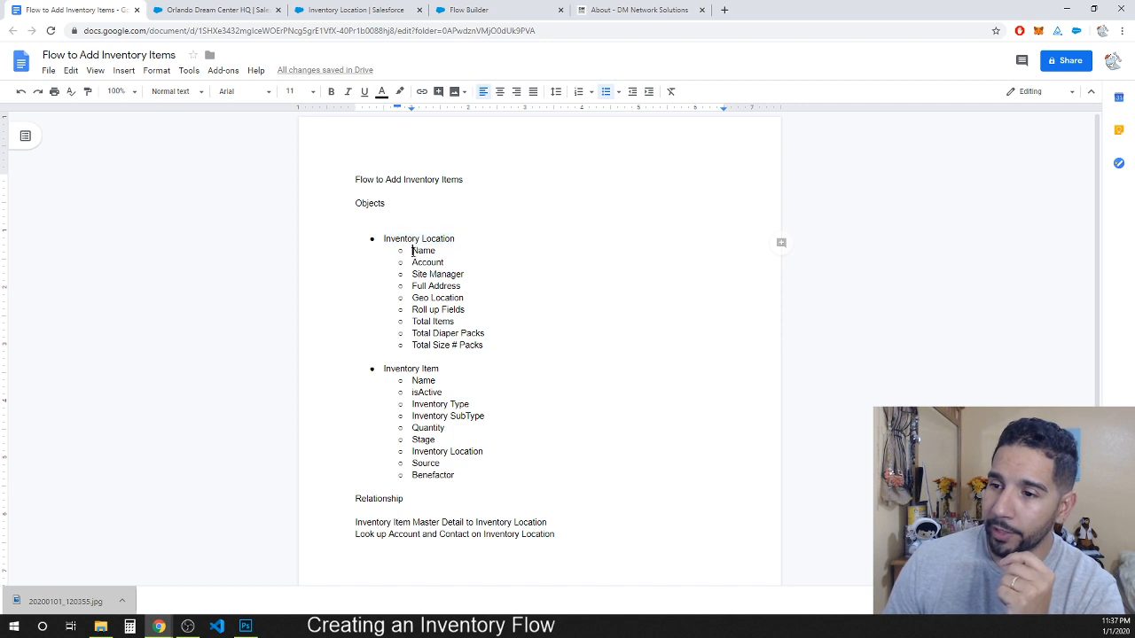
pyautogui.moveTo(412, 251); pyautogui.dragTo(484, 356)
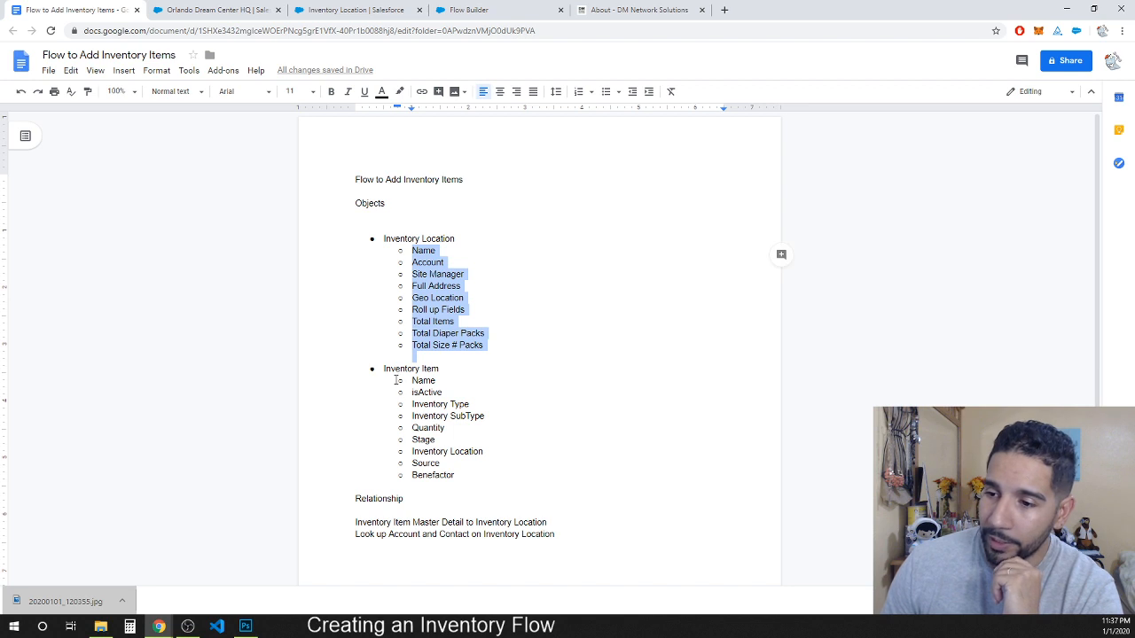
# - Review the Inventory Item object in the document, covering its Name, isActive, Inventory Type and Inventory SubType fields
pyautogui.moveTo(383, 368); pyautogui.dragTo(443, 357)
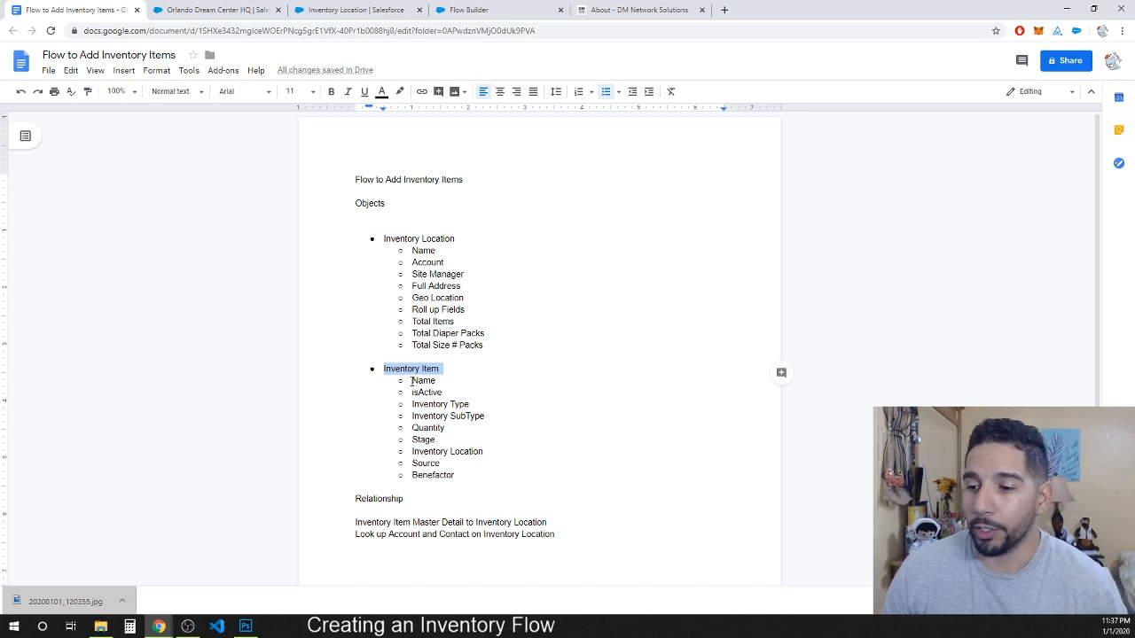
pyautogui.moveTo(411, 382); pyautogui.dragTo(468, 476)
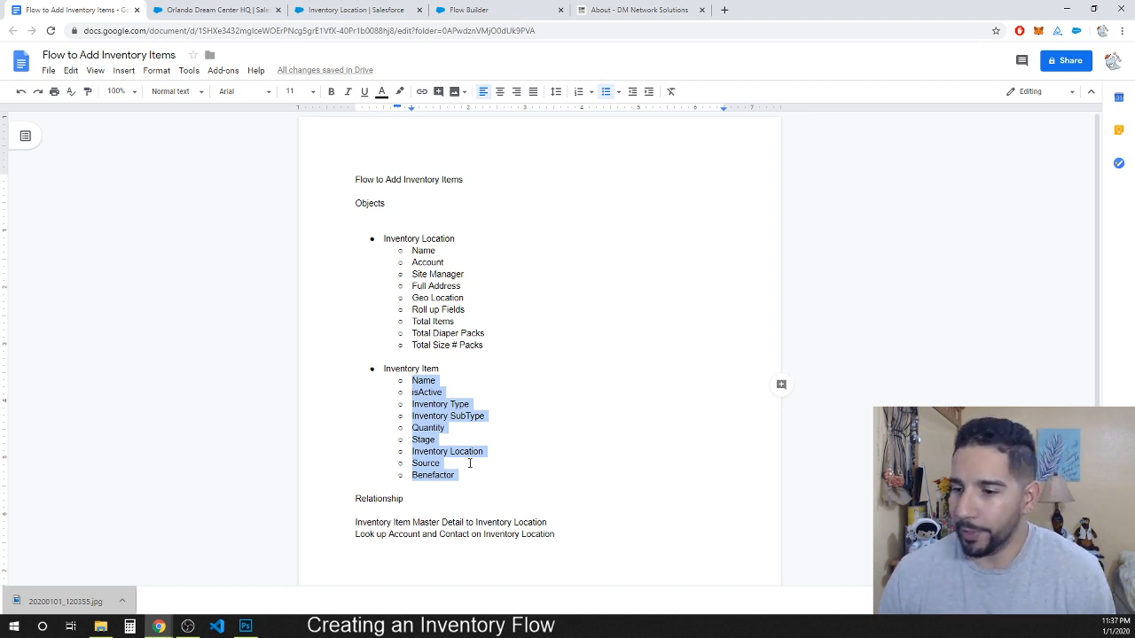
pyautogui.click(406, 382)
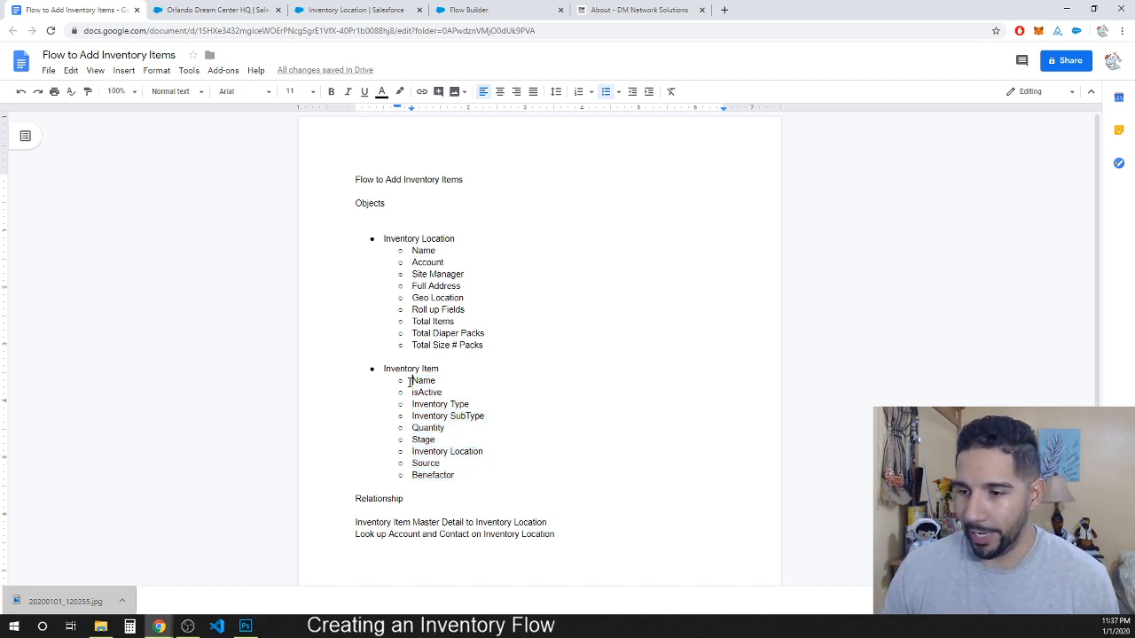
pyautogui.moveTo(407, 381); pyautogui.dragTo(455, 390)
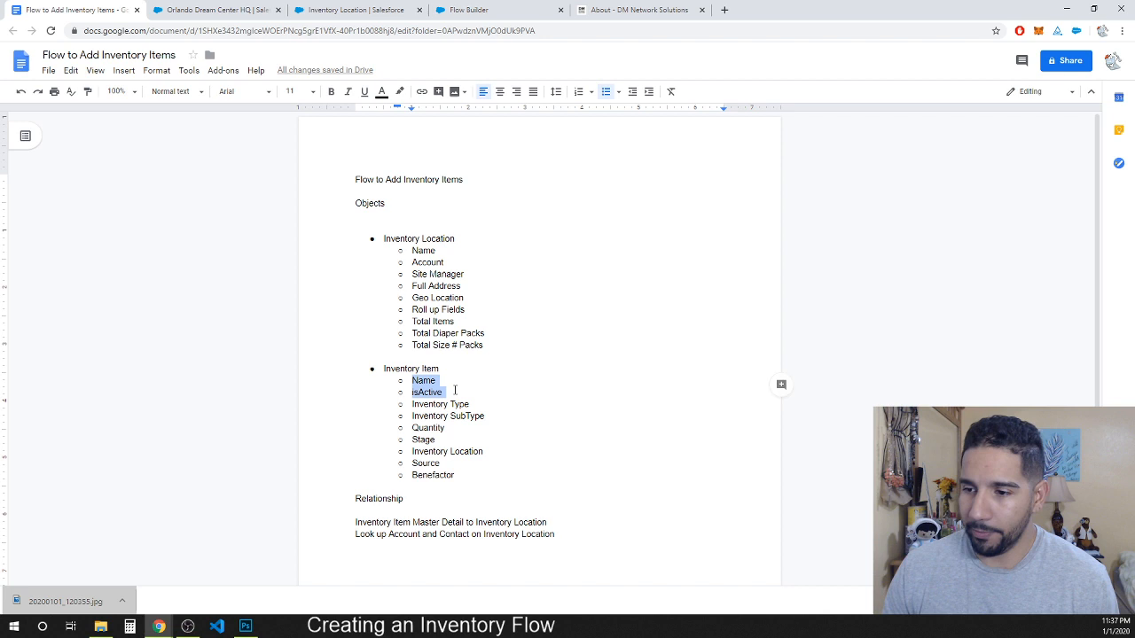
pyautogui.click(410, 393)
pyautogui.moveTo(442, 393); pyautogui.dragTo(412, 392)
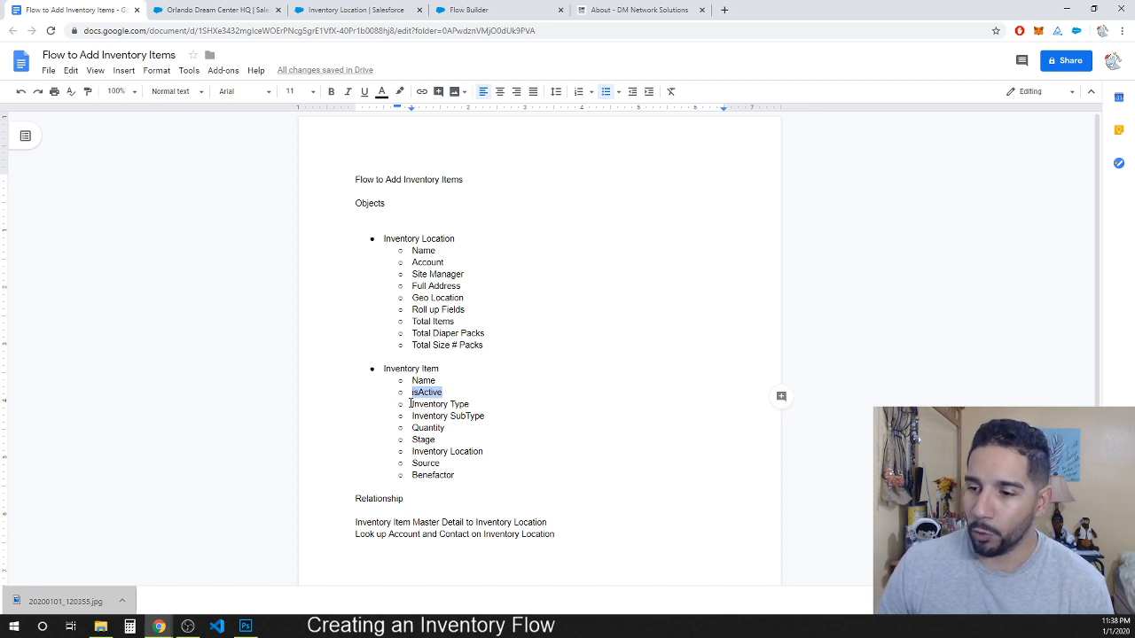
pyautogui.moveTo(413, 404); pyautogui.dragTo(479, 404)
pyautogui.moveTo(411, 415); pyautogui.dragTo(497, 415)
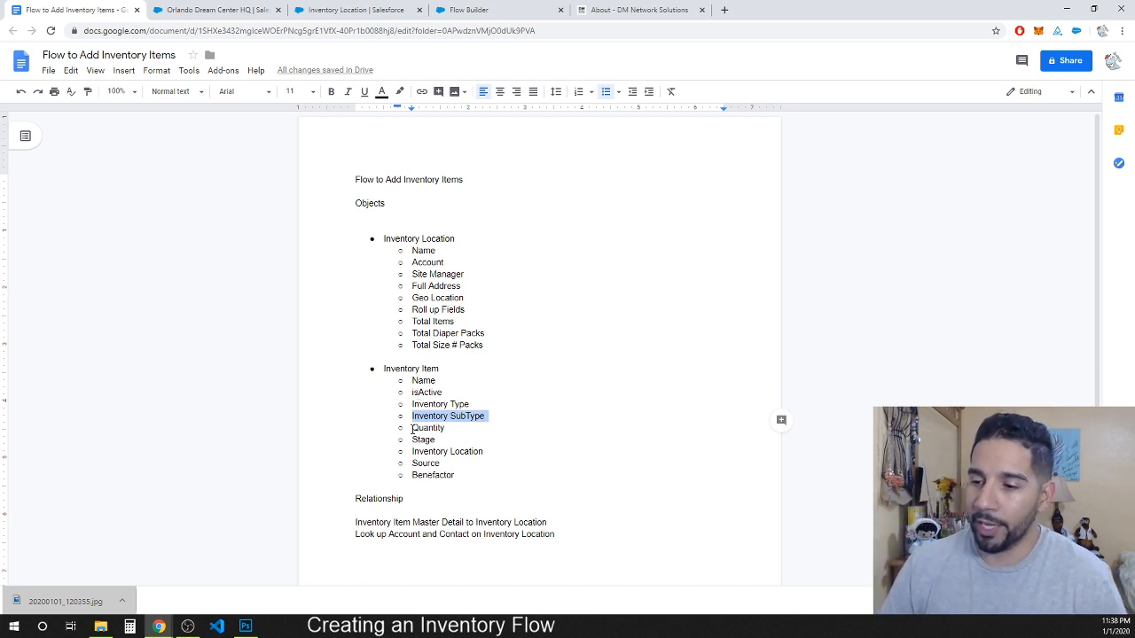
# - Review Inventory Item's remaining fields from Quantity to Benefactor, plus the Account and Site Manager fields of Inventory Location
pyautogui.moveTo(413, 428); pyautogui.dragTo(487, 451)
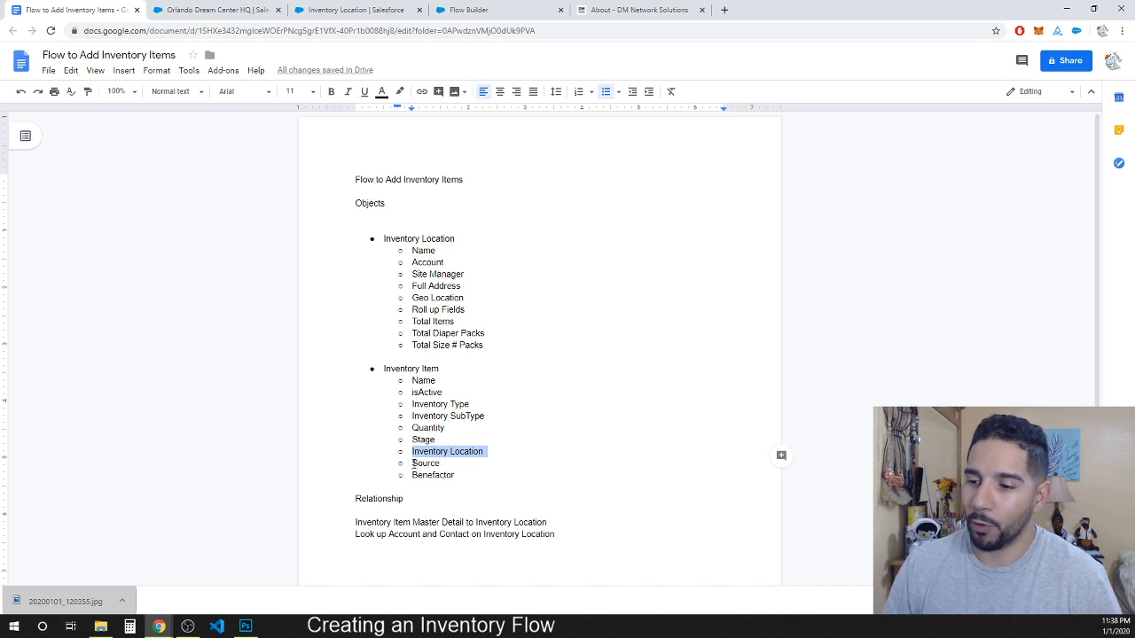
pyautogui.moveTo(412, 463); pyautogui.dragTo(442, 462)
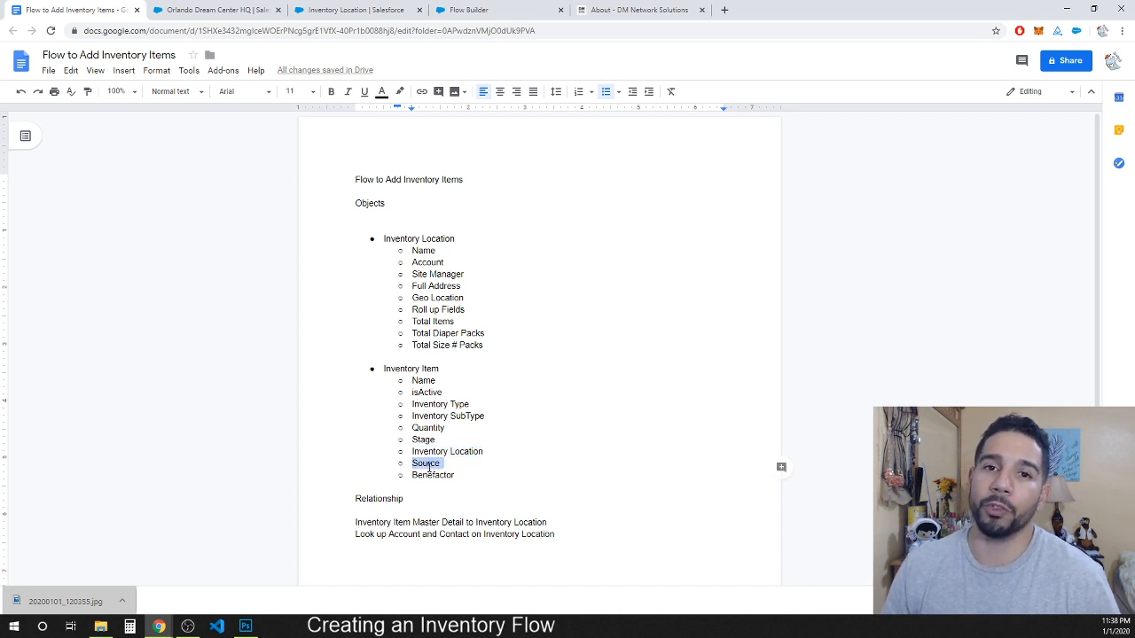
pyautogui.moveTo(412, 474); pyautogui.dragTo(442, 477)
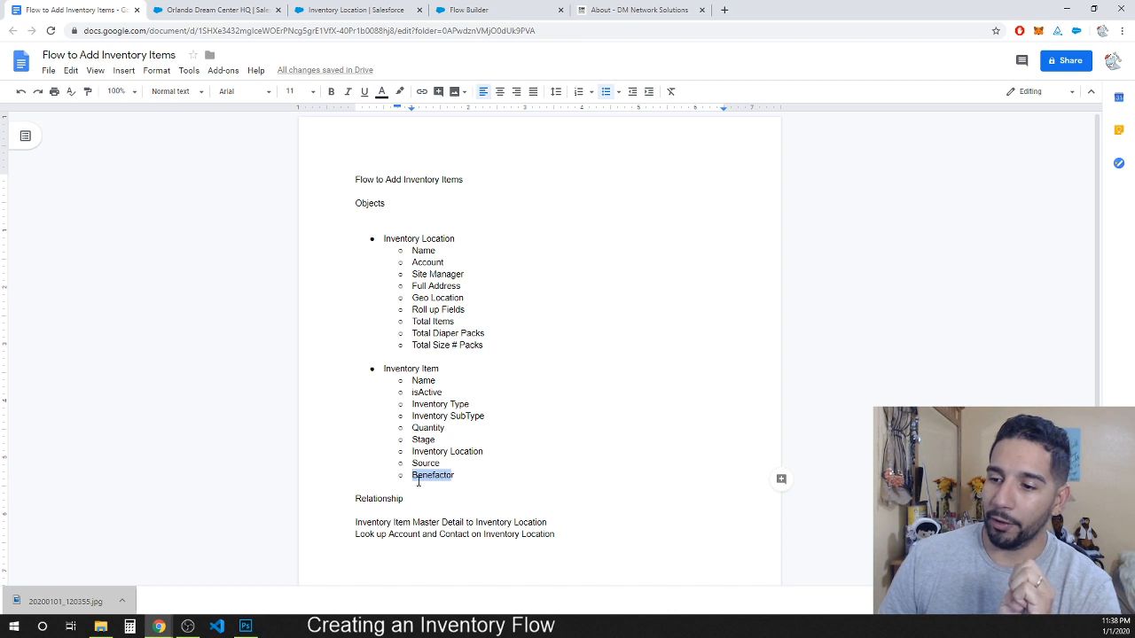
pyautogui.moveTo(412, 474); pyautogui.dragTo(482, 476)
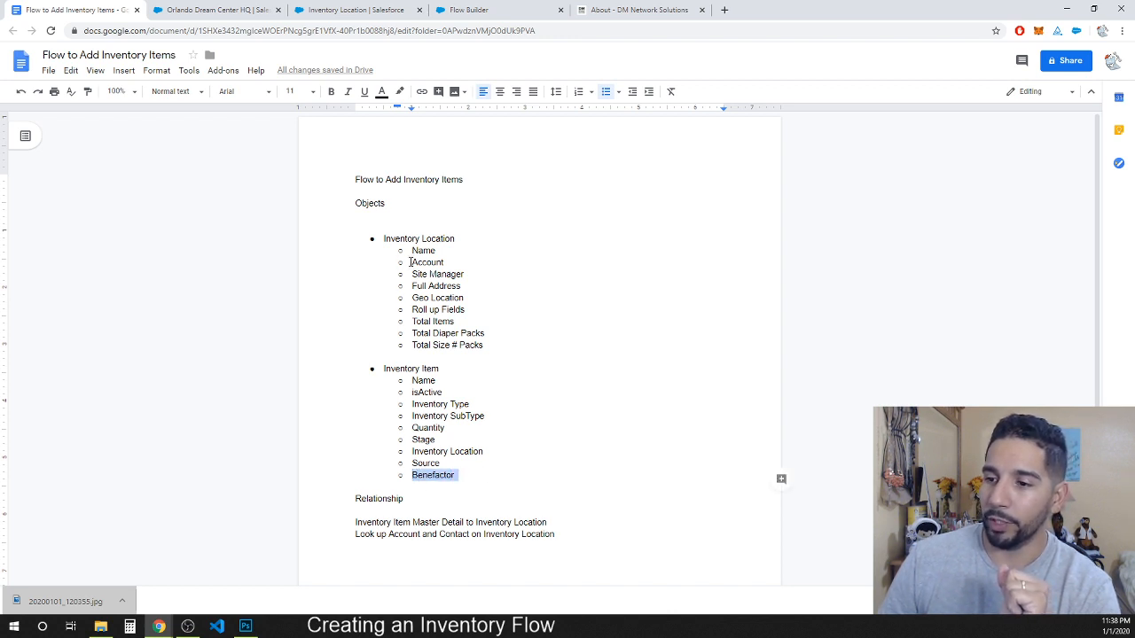
pyautogui.moveTo(410, 262); pyautogui.dragTo(488, 269)
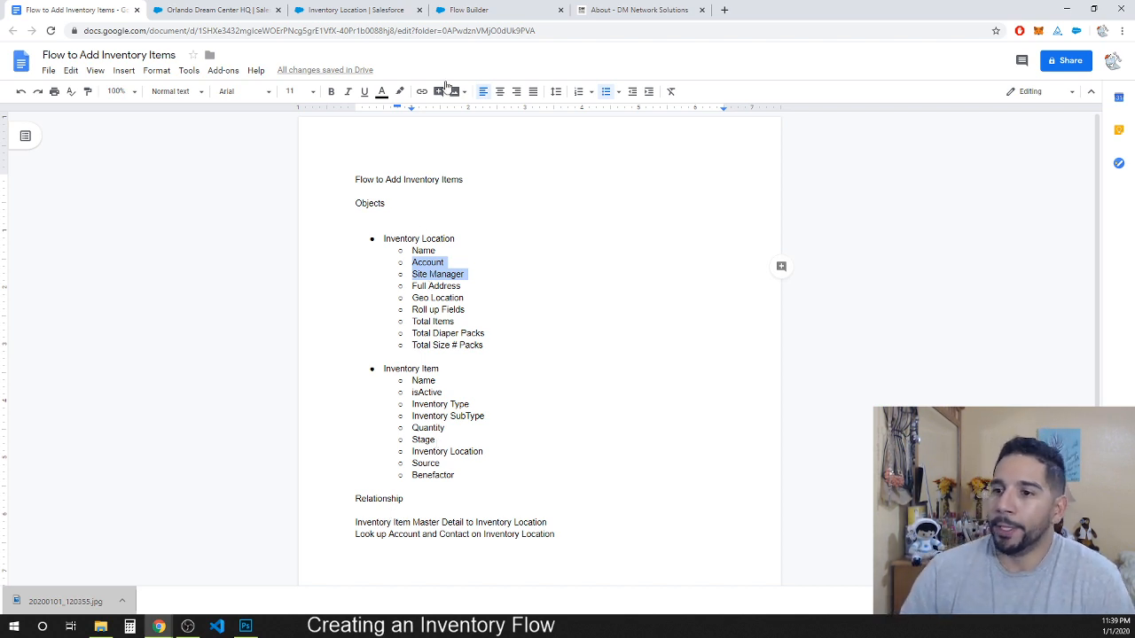
# - Switch to Salesforce Setup, open the Inventory Location object's Fields & Relationships and look through the field list
pyautogui.click(226, 10)
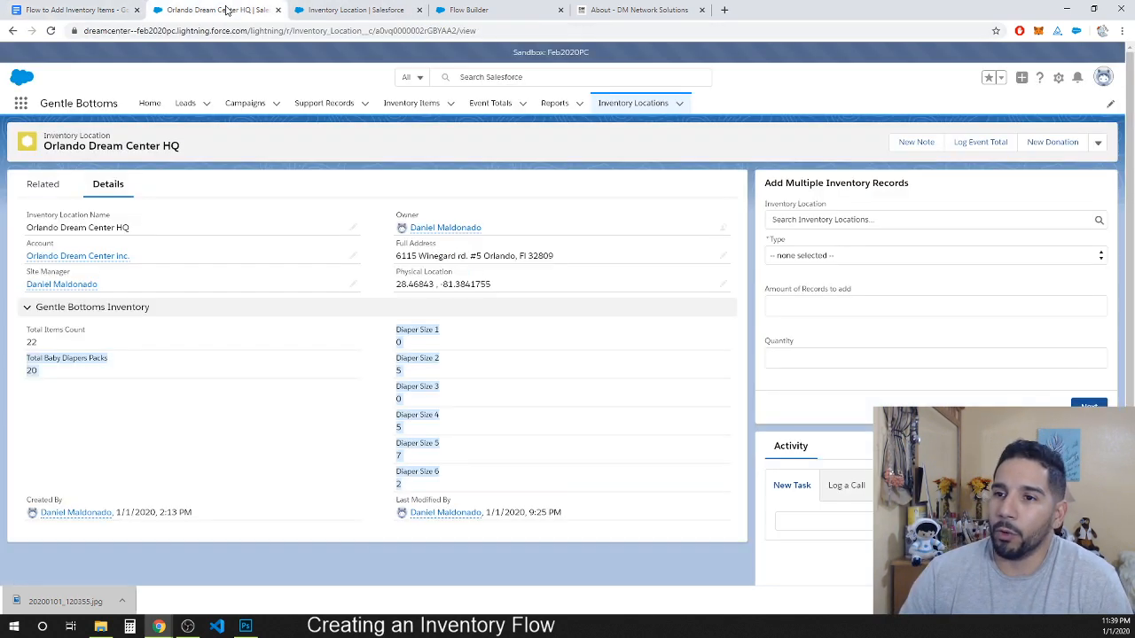
pyautogui.click(314, 10)
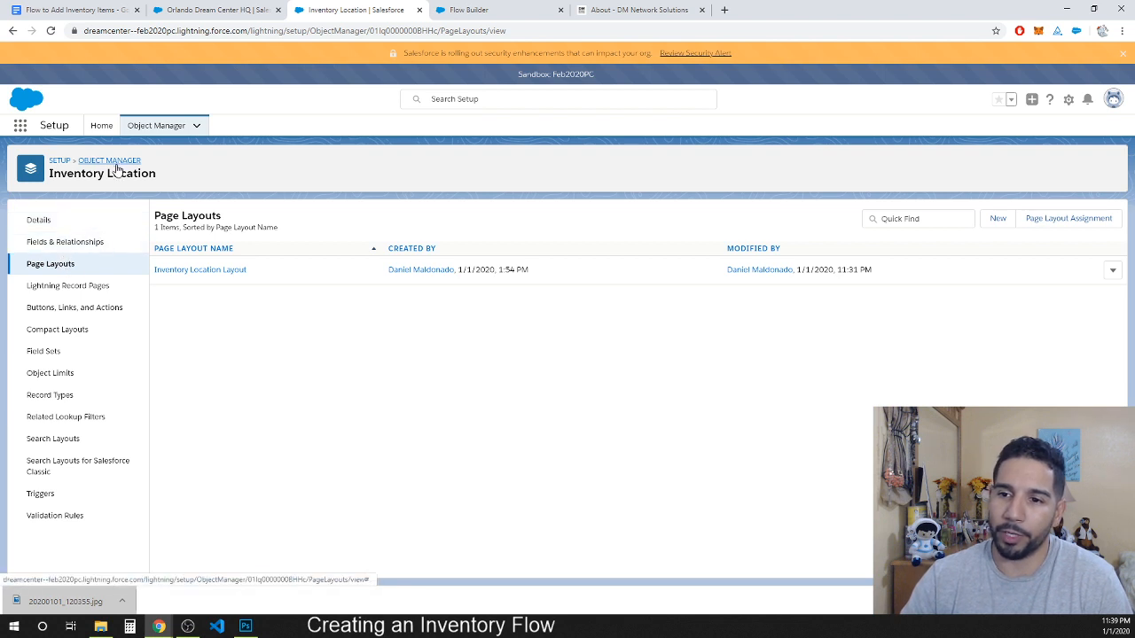
pyautogui.click(76, 246)
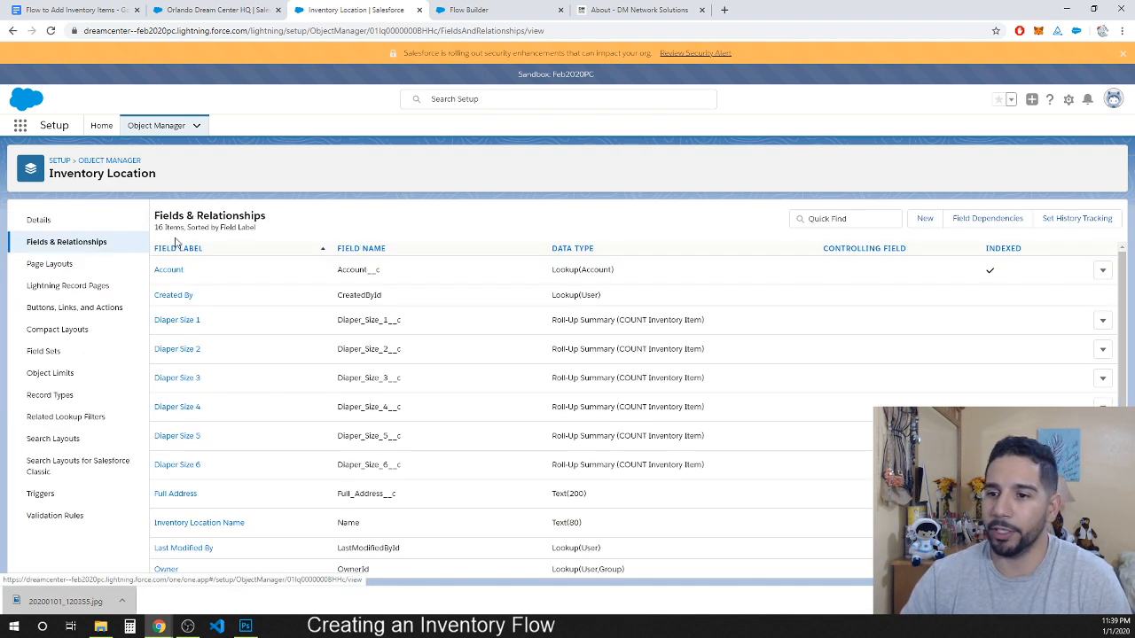
pyautogui.scroll(-1, 232, 310)
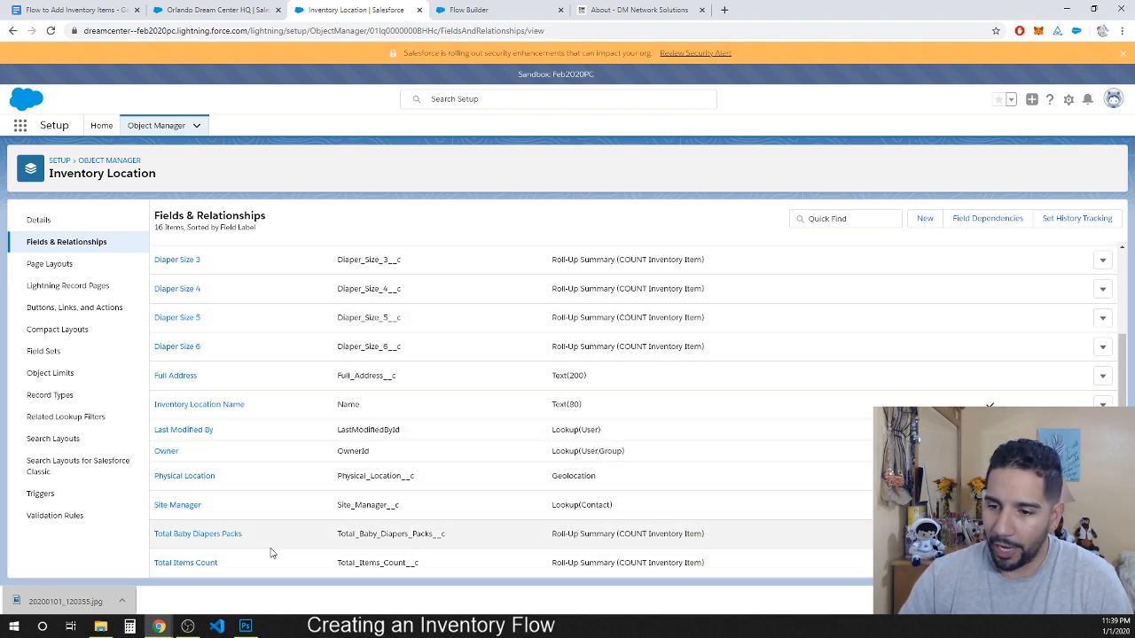
pyautogui.scroll(1, 256, 347)
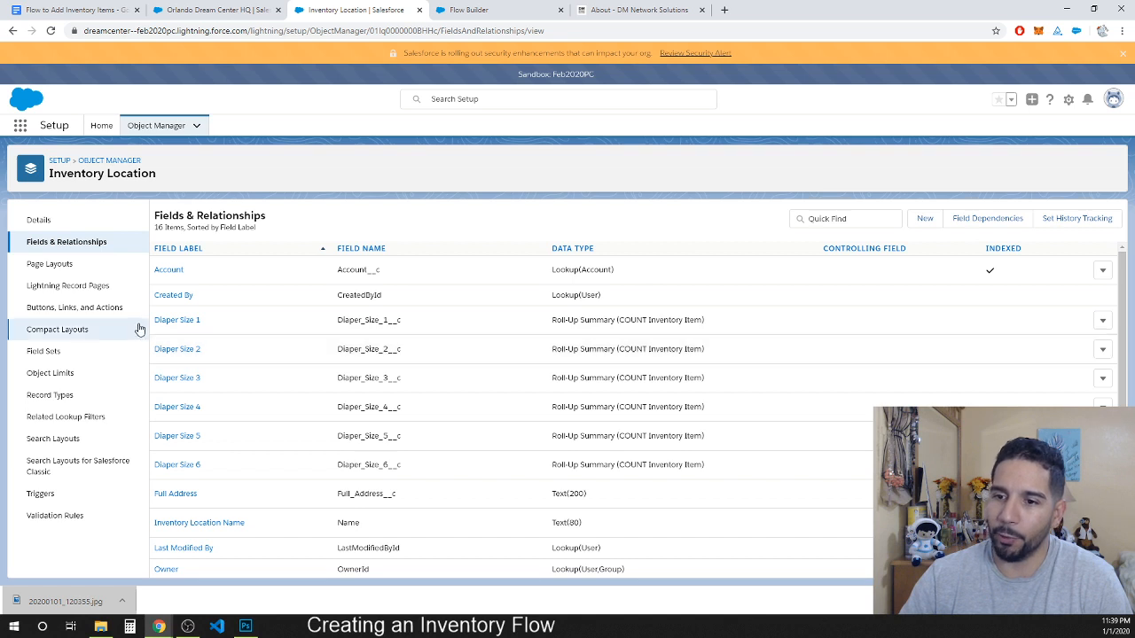
# - Examine the data types of the Inventory Location fields, including the roll-up summaries for the diaper sizes and totals
pyautogui.moveTo(546, 323); pyautogui.dragTo(720, 487)
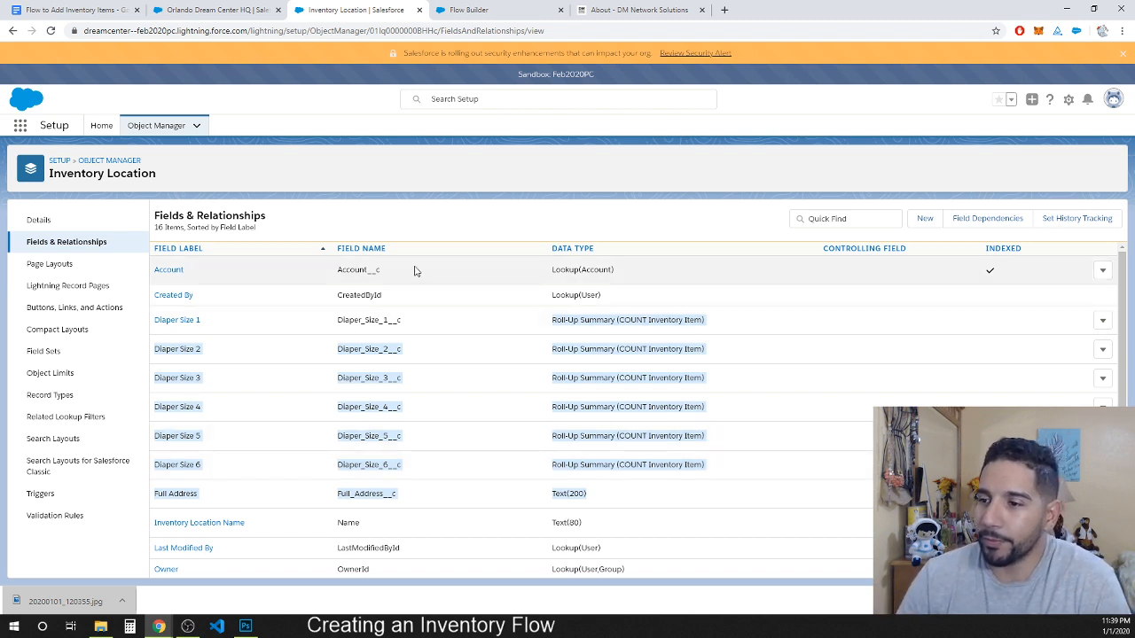
pyautogui.scroll(-1, 313, 478)
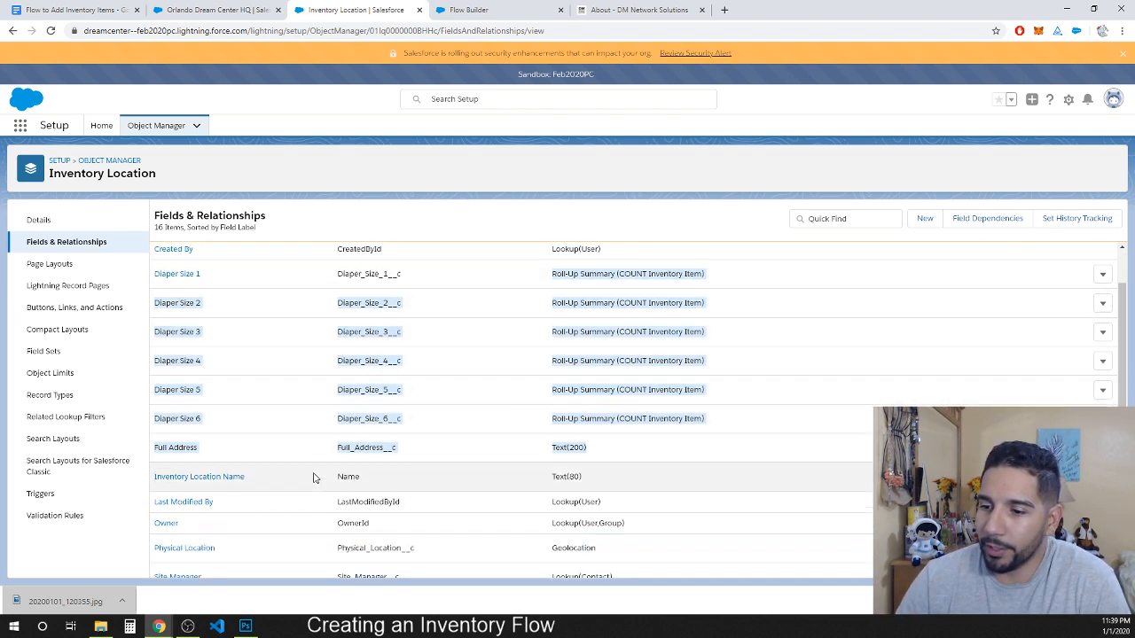
pyautogui.scroll(-2, 313, 479)
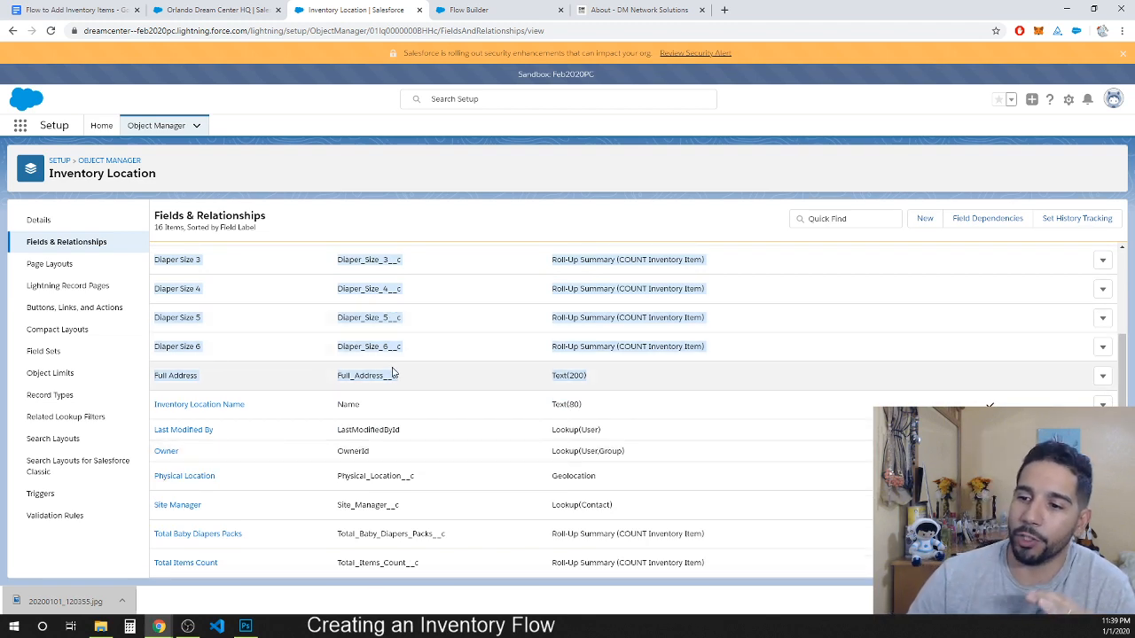
pyautogui.scroll(2, 393, 372)
pyautogui.scroll(2, 394, 373)
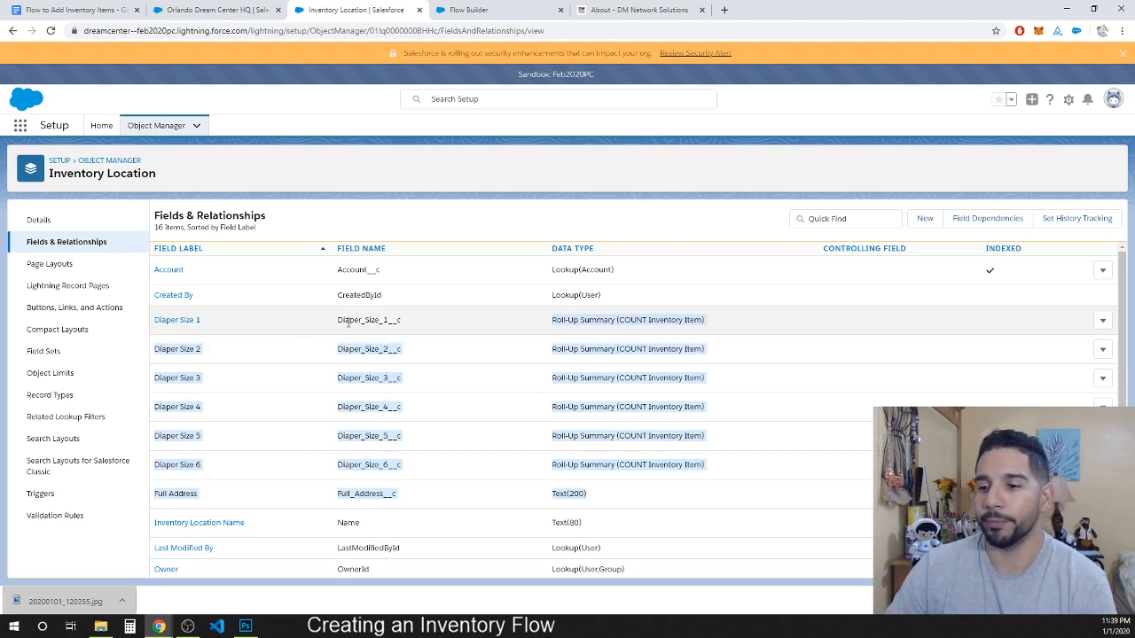
pyautogui.scroll(-3, 328, 390)
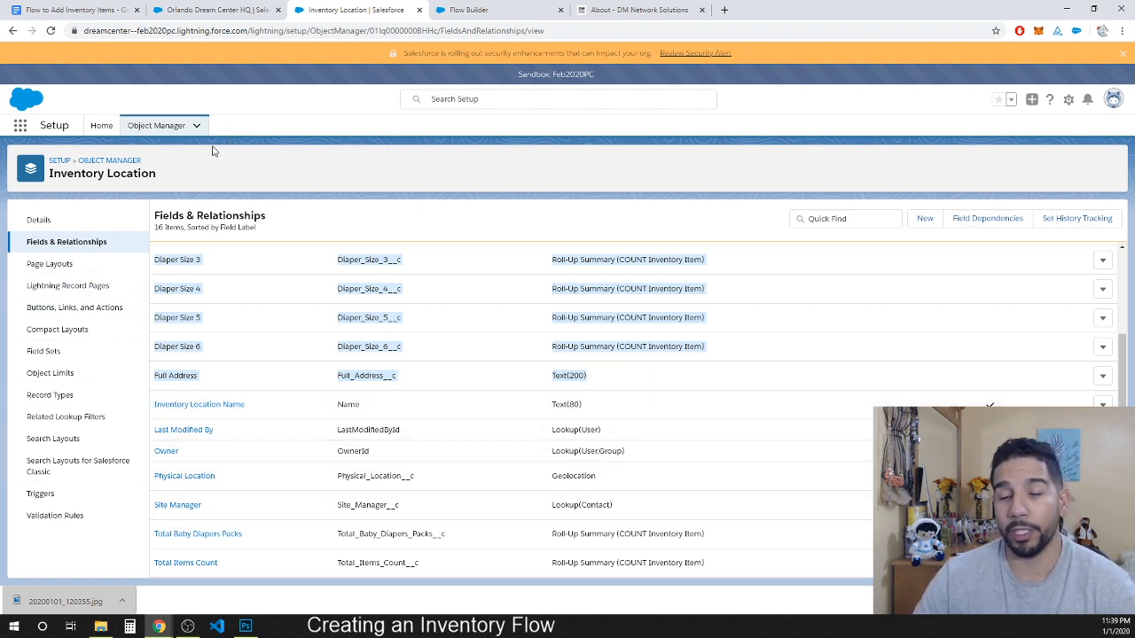
# - Switch to the Orlando Dream Center HQ record and start a new inventory item from its related Inventory Items
pyautogui.click(219, 9)
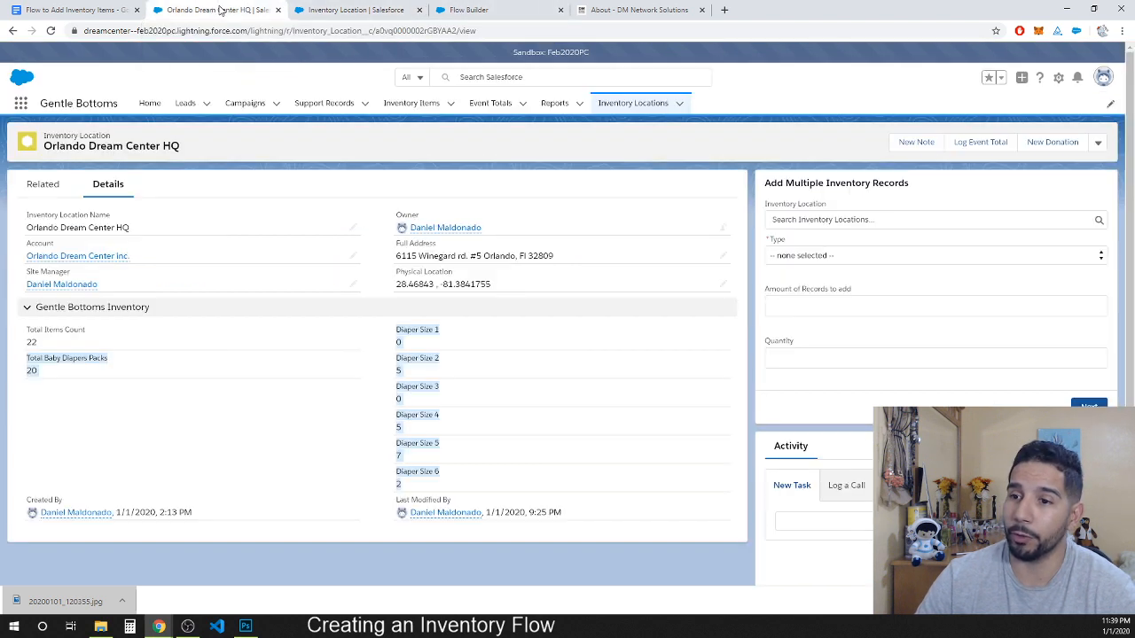
pyautogui.click(822, 219)
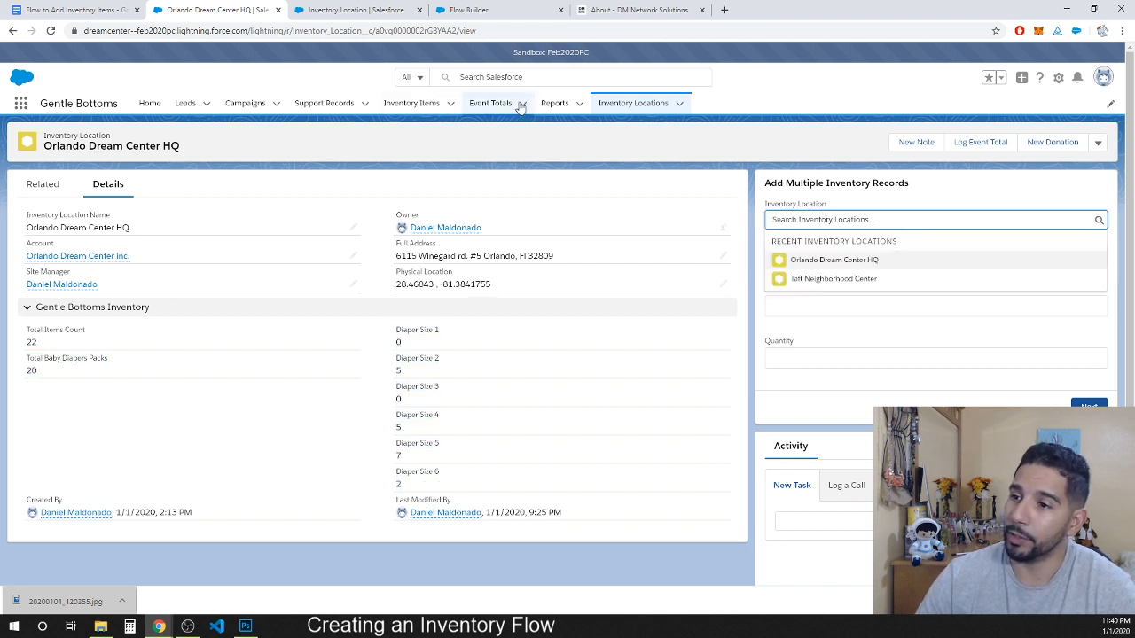
pyautogui.click(55, 190)
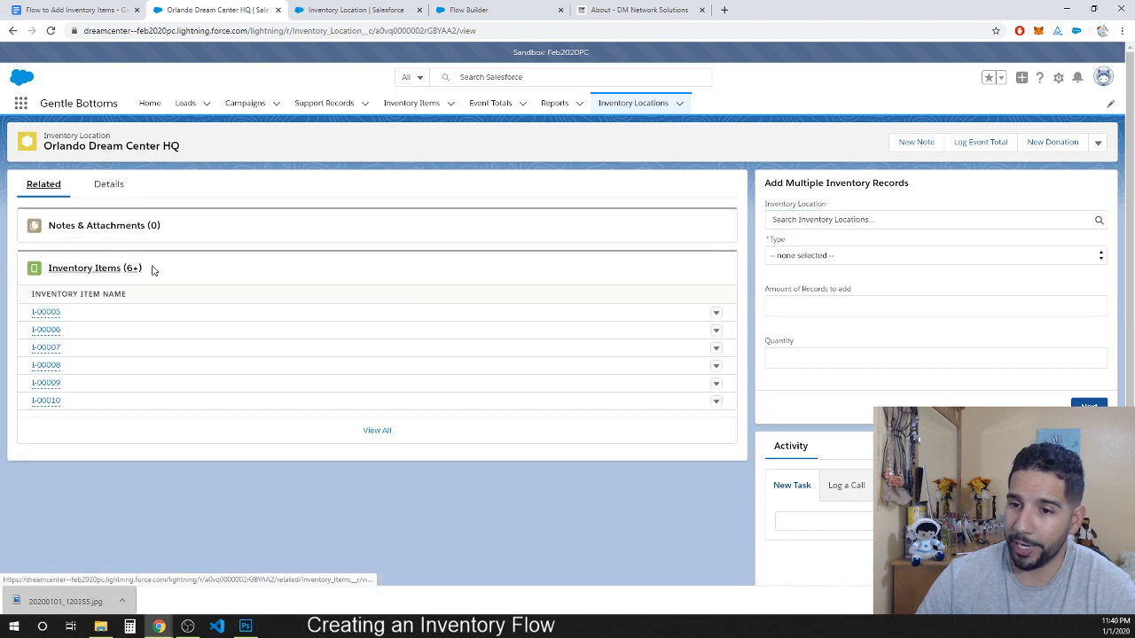
pyautogui.click(712, 331)
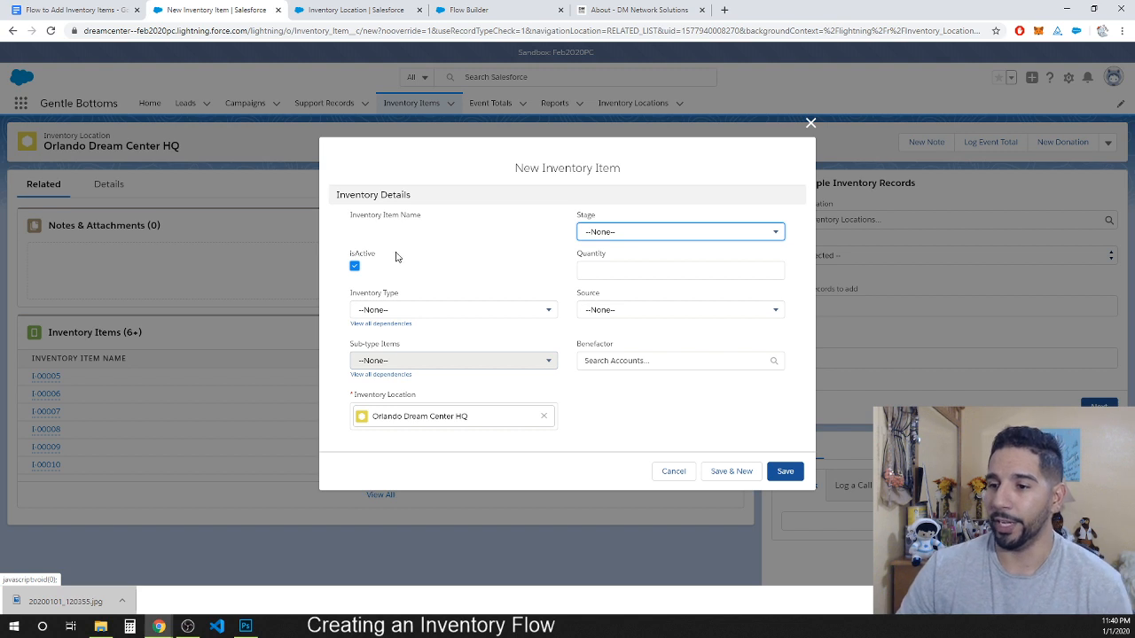
# - Set the new item's Inventory Type to Adult Diapers and look at the dependent Sub-type Items options
pyautogui.click(391, 309)
pyautogui.click(402, 340)
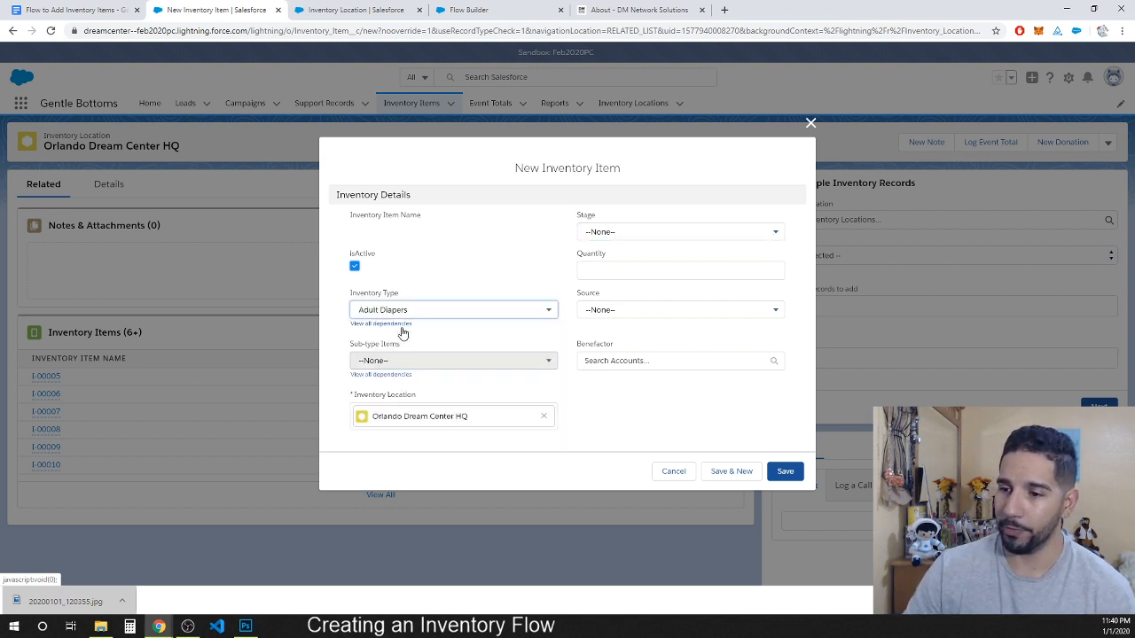
pyautogui.click(395, 365)
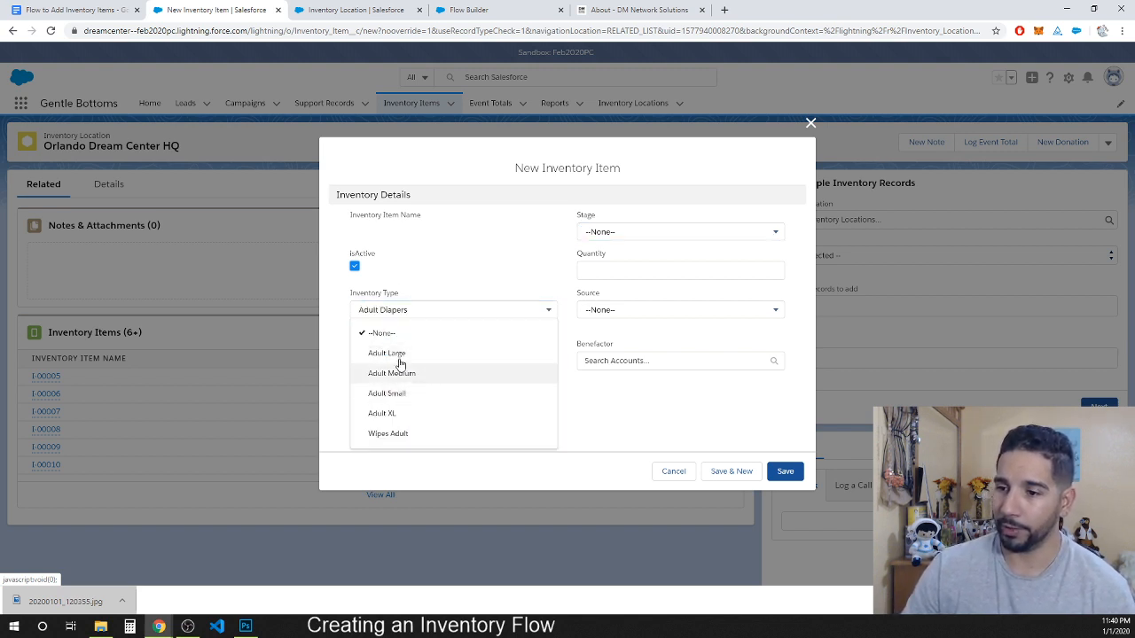
# - Change the Inventory Type to Baby Diapers and look through its size options under Sub-type Items
pyautogui.click(412, 312)
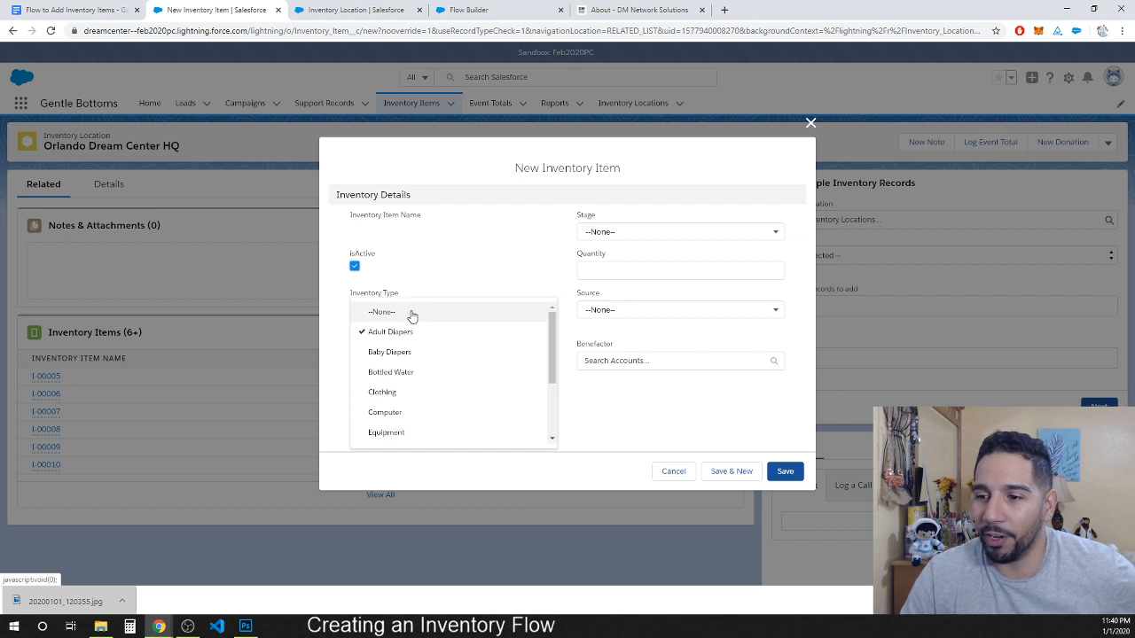
pyautogui.click(390, 354)
pyautogui.click(401, 360)
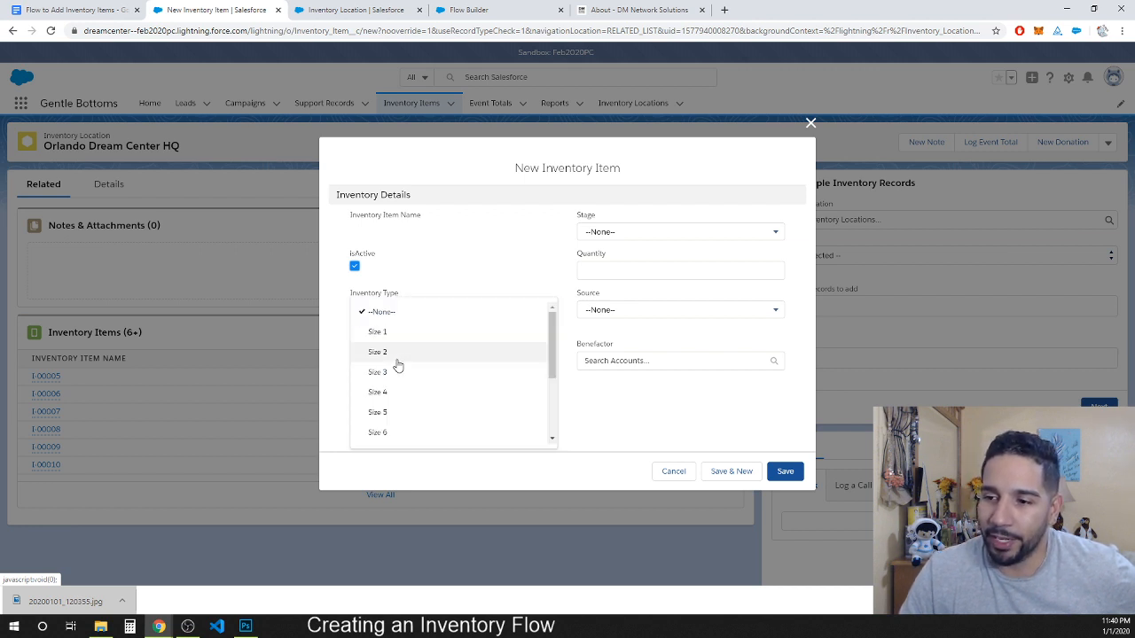
pyautogui.scroll(-3, 398, 385)
pyautogui.click(435, 291)
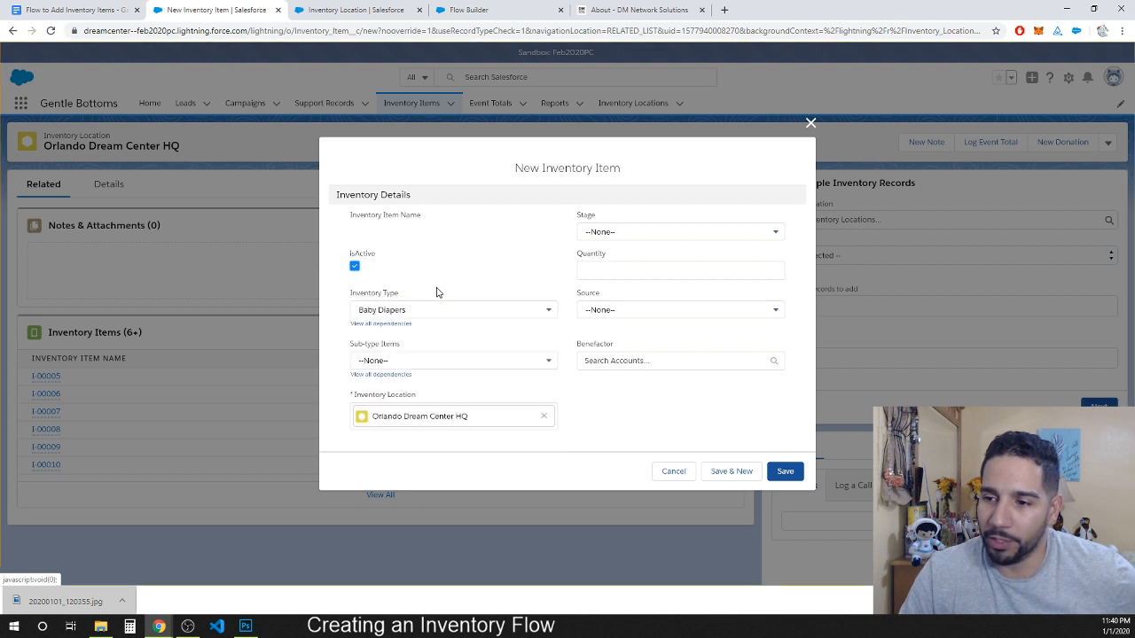
# - Switch the Inventory Type to Computer and look through the computer-related Sub-type Items options
pyautogui.click(398, 314)
pyautogui.click(387, 413)
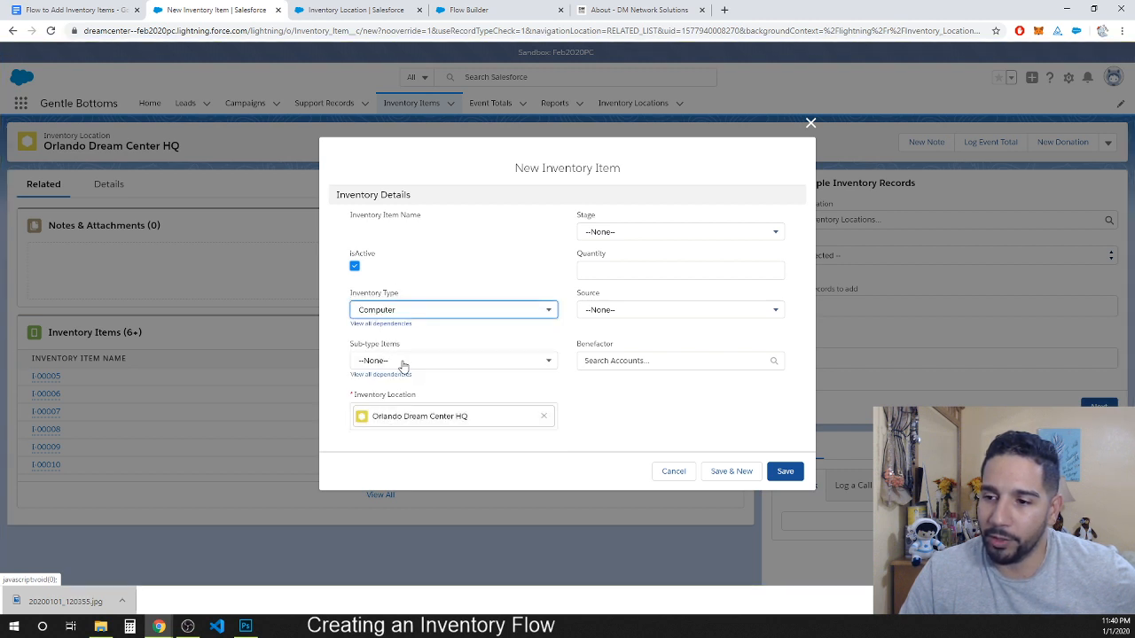
pyautogui.click(391, 367)
pyautogui.scroll(-3, 397, 373)
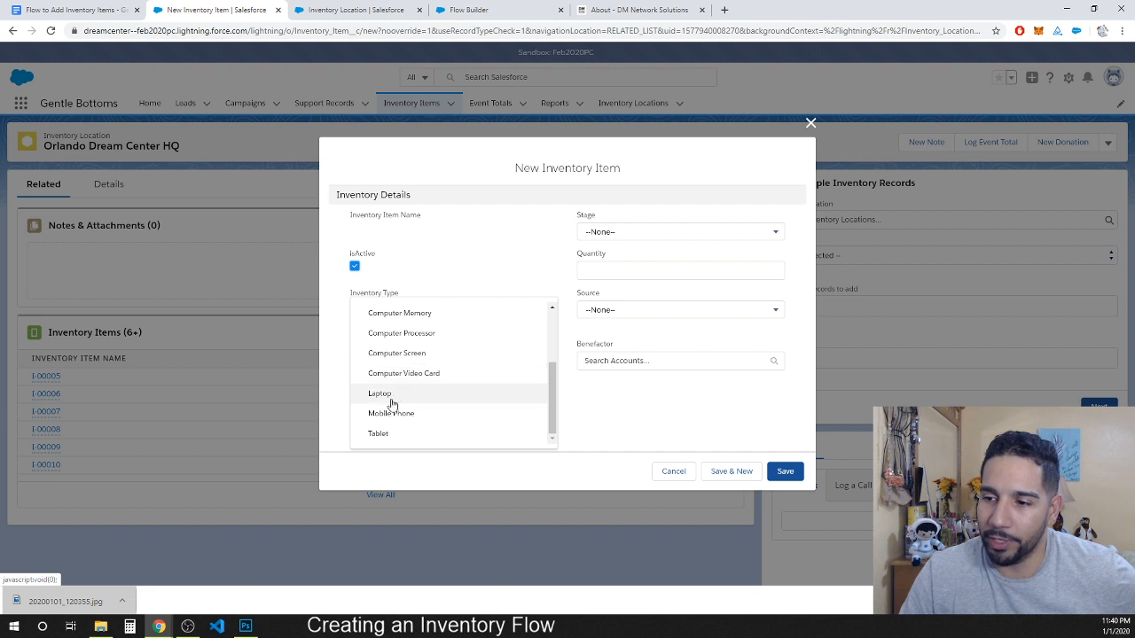
pyautogui.click(404, 368)
# - Switch the Inventory Type to Equipment and look through the sound and video options under Sub-type Items
pyautogui.click(372, 310)
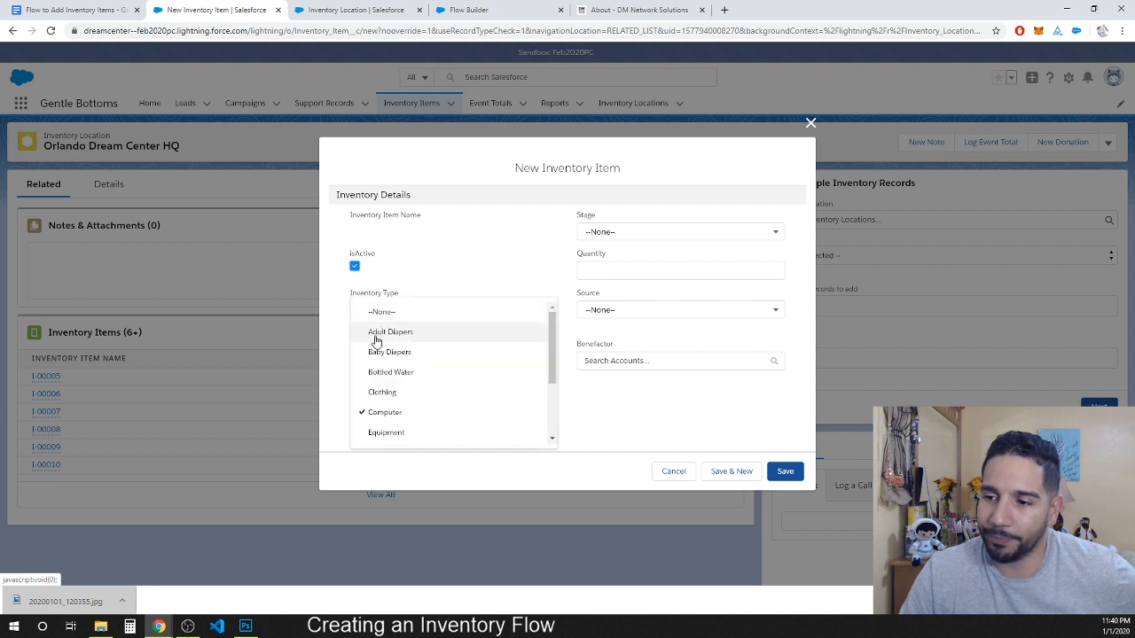
pyautogui.scroll(-2, 390, 390)
pyautogui.click(387, 334)
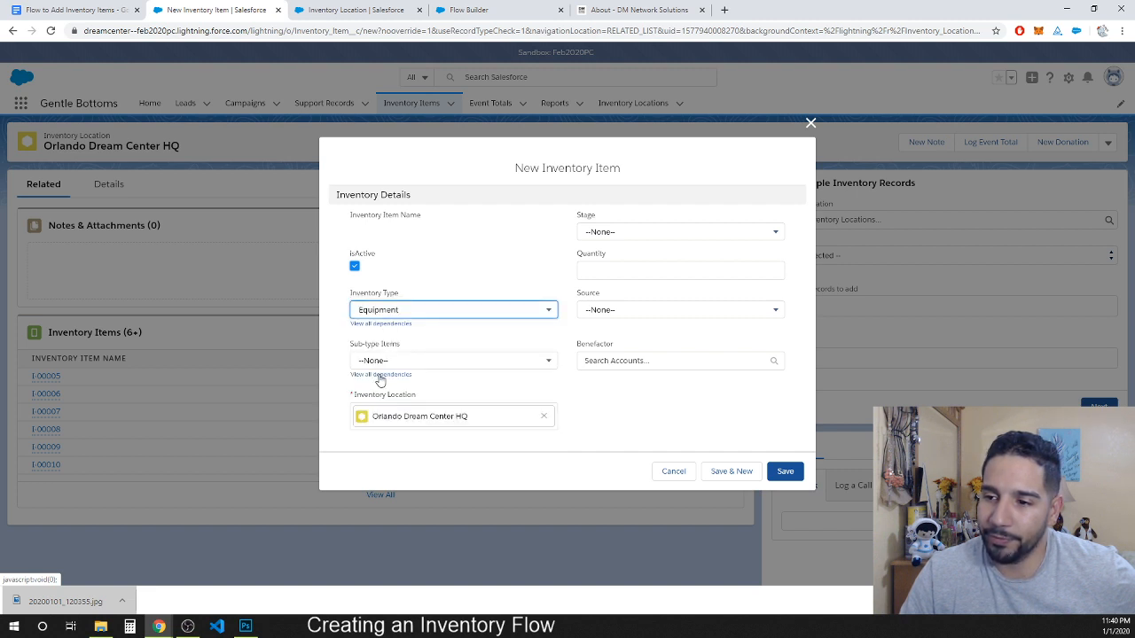
pyautogui.click(387, 366)
pyautogui.scroll(-5, 395, 390)
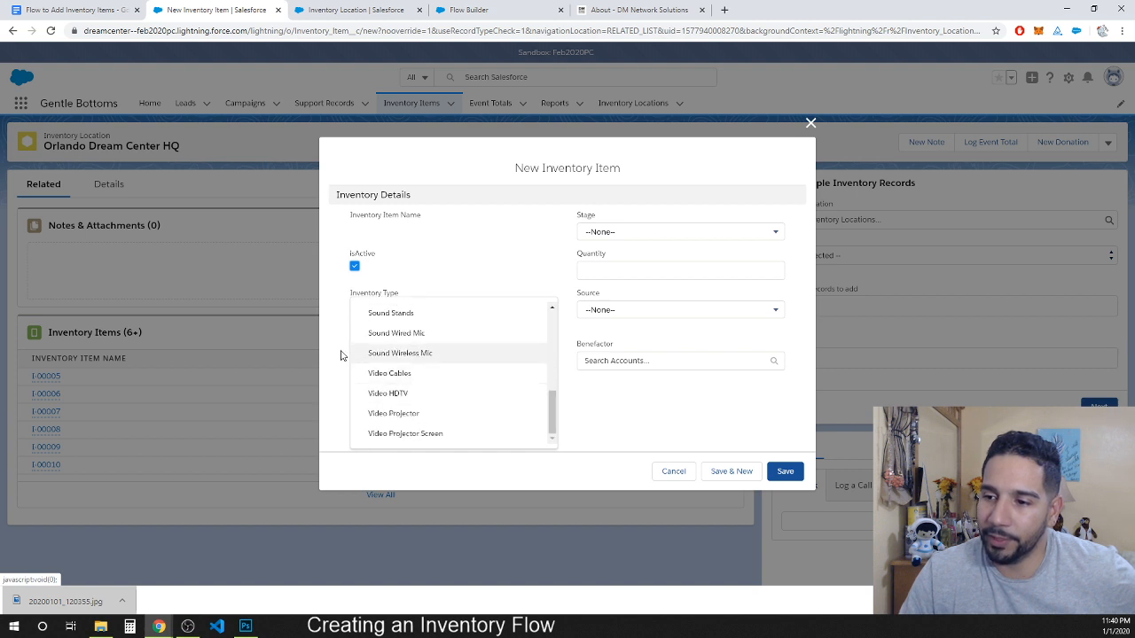
pyautogui.click(353, 344)
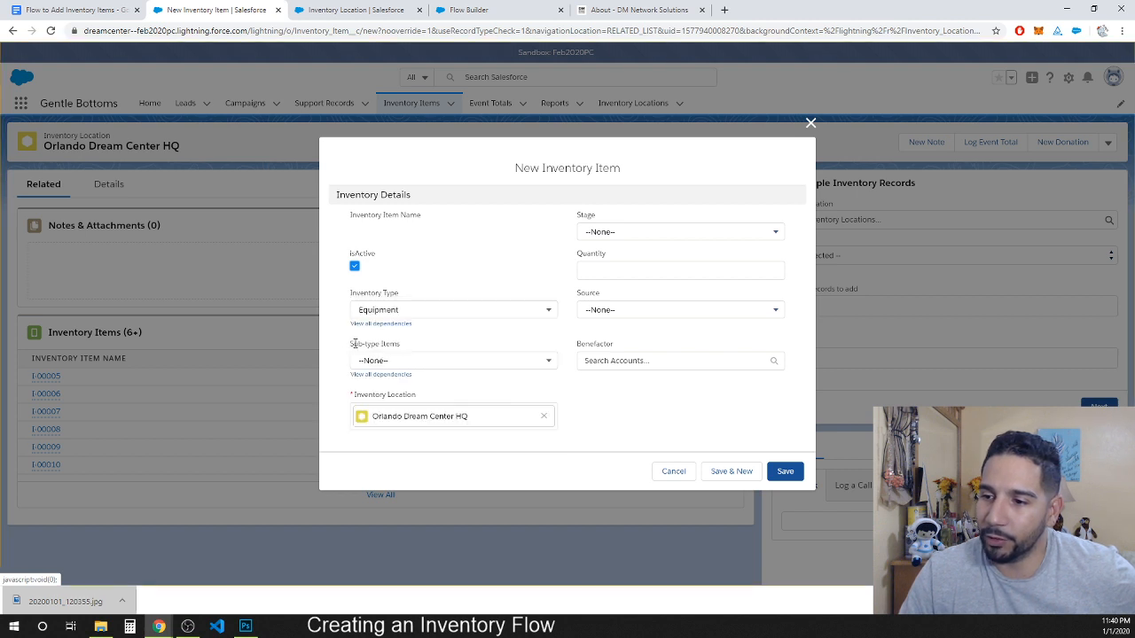
# - Set the new item's Inventory Type to Baby Diapers and its Sub-type Items to Size 3
pyautogui.click(402, 316)
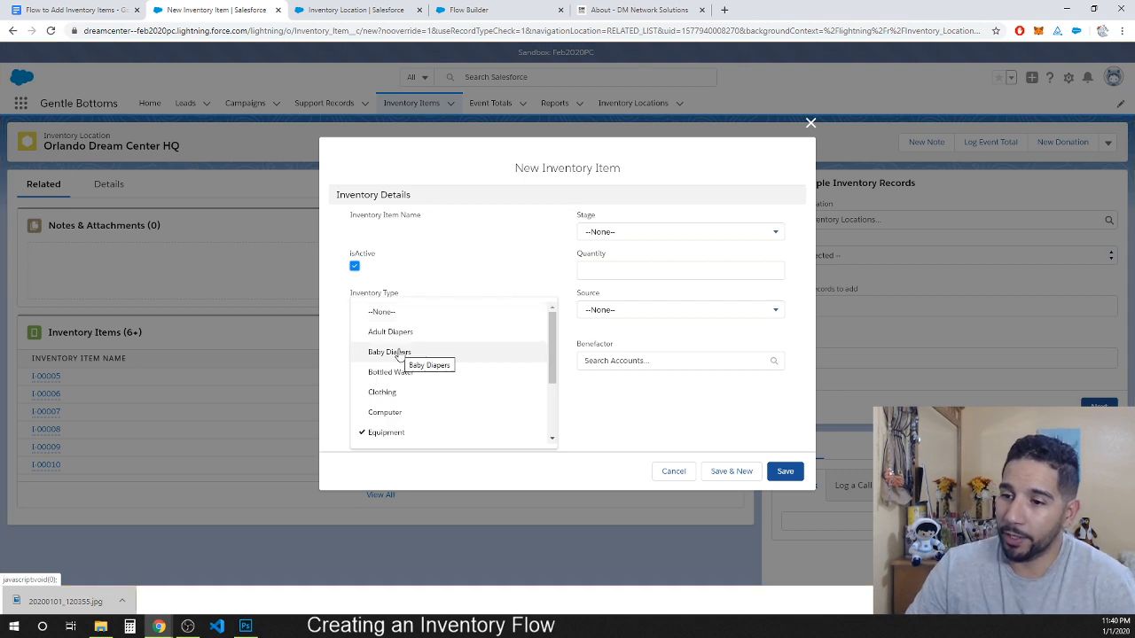
pyautogui.click(405, 354)
pyautogui.click(406, 364)
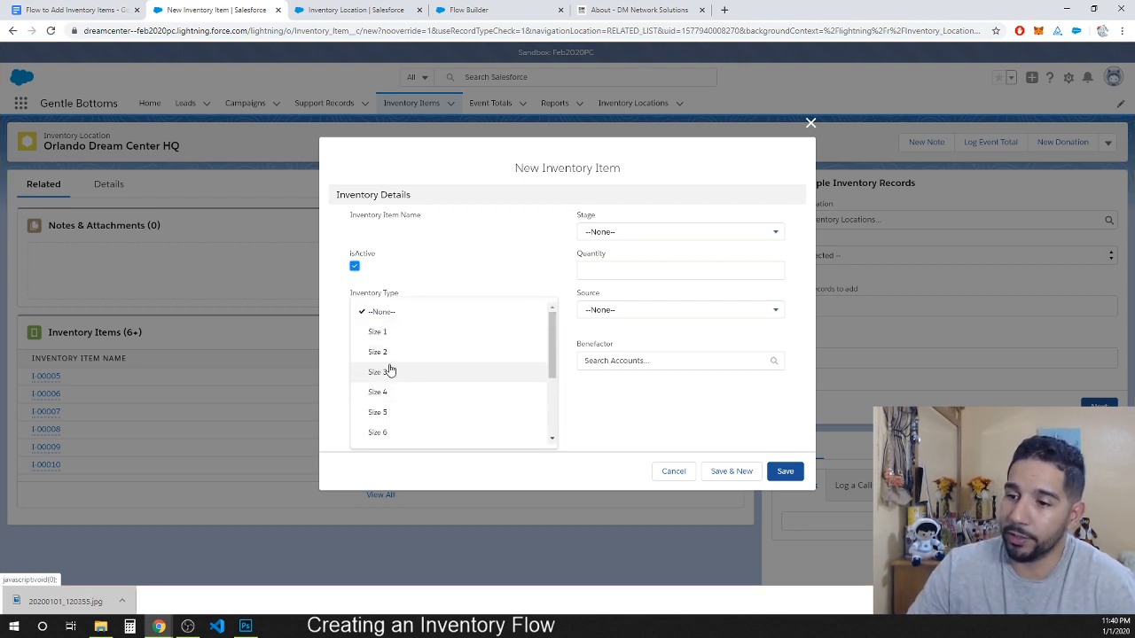
pyautogui.click(388, 361)
pyautogui.click(413, 363)
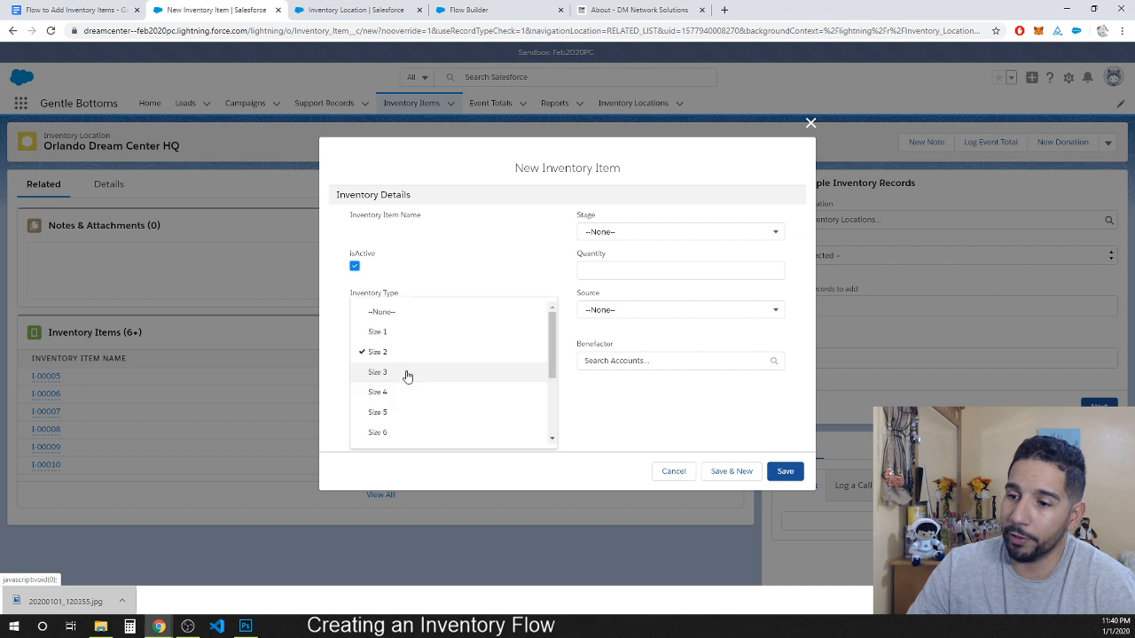
pyautogui.click(392, 373)
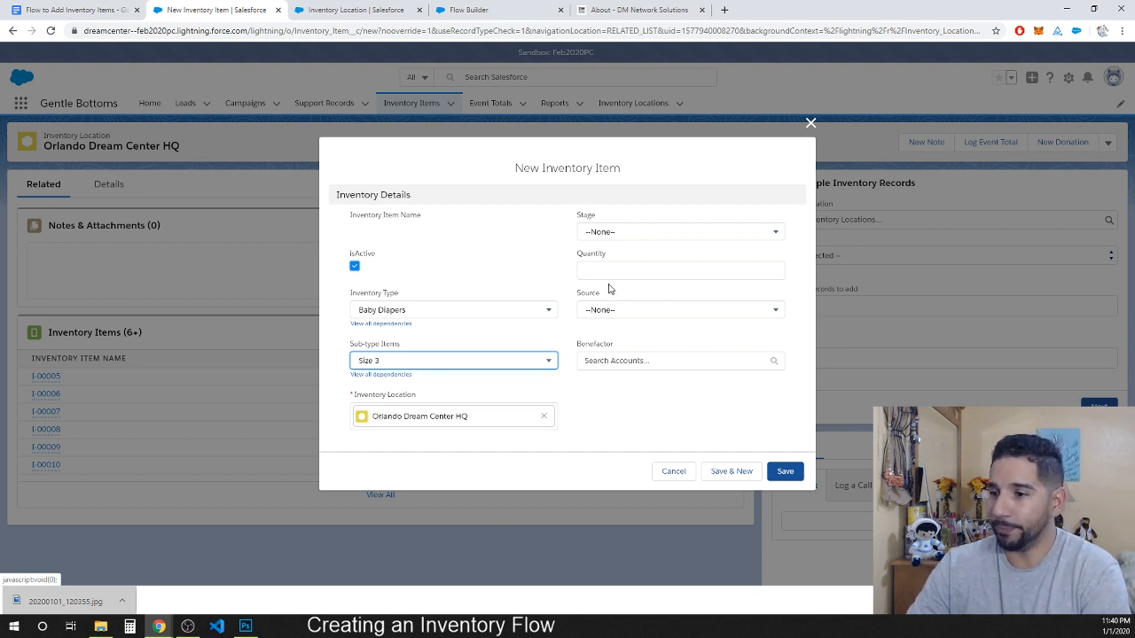
# - Set the item's Stage to Available, Quantity to 50 and Source to Individual Donor
pyautogui.click(643, 229)
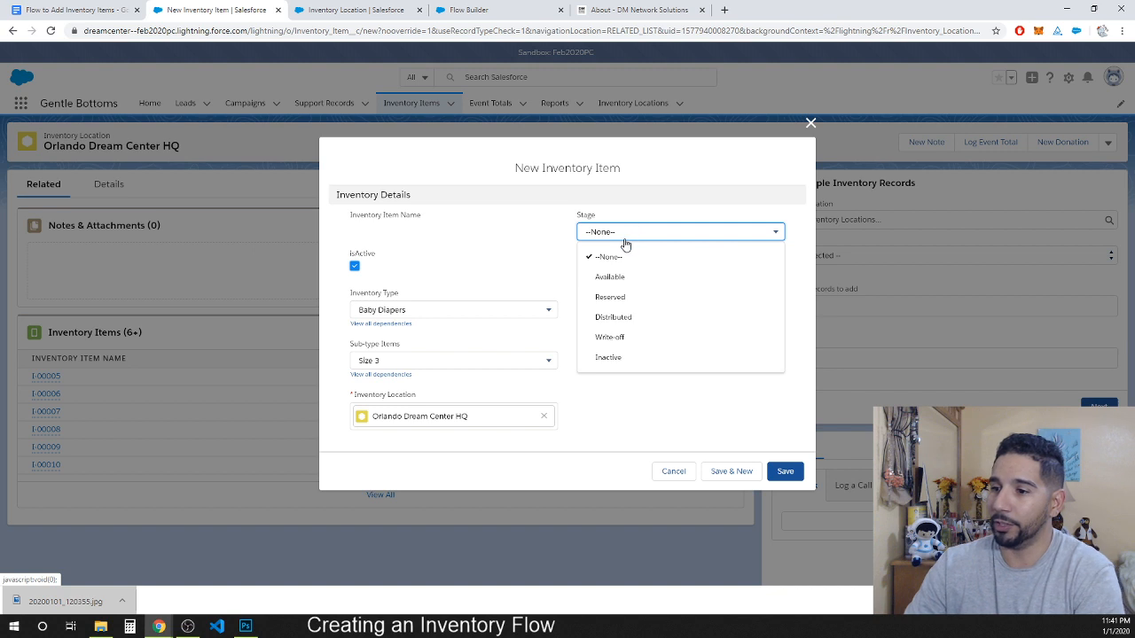
pyautogui.click(609, 278)
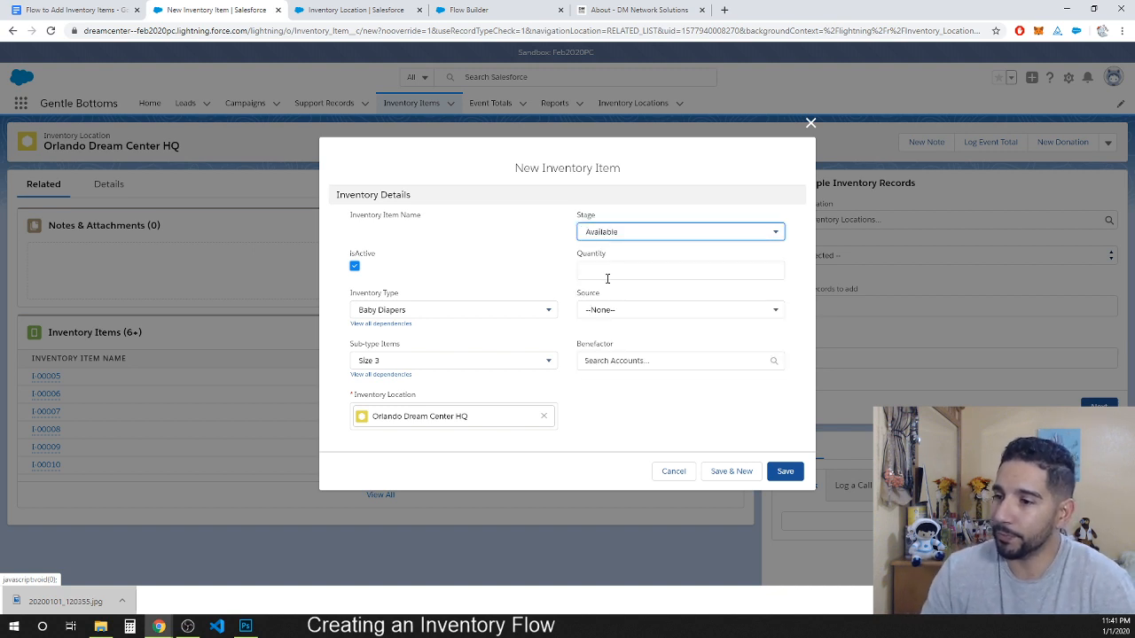
pyautogui.click(608, 266)
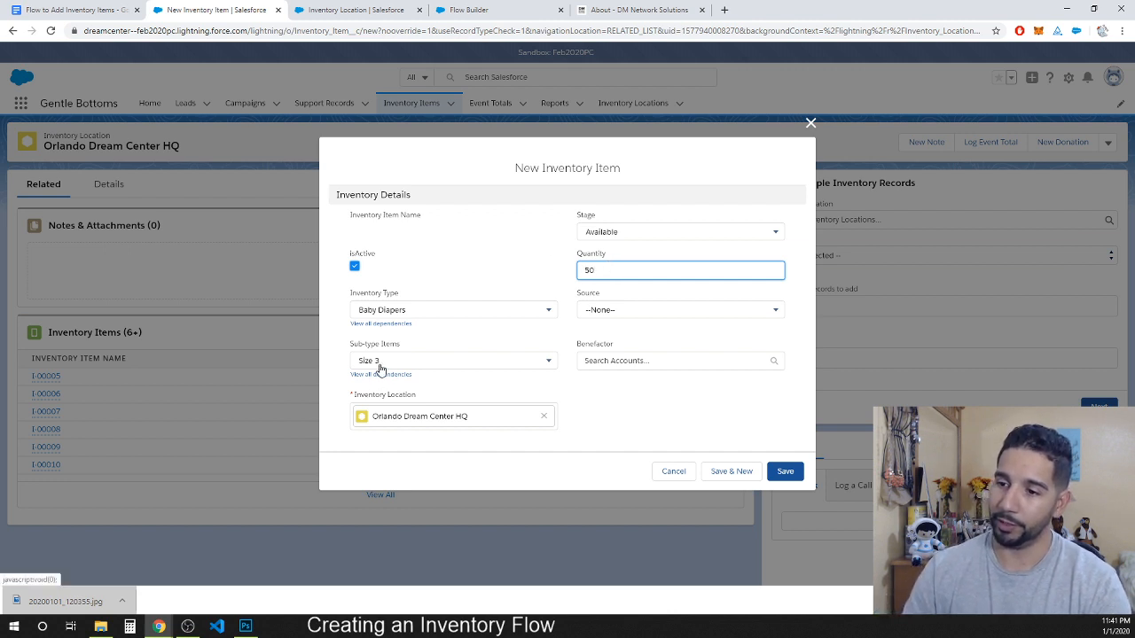
pyautogui.click(599, 309)
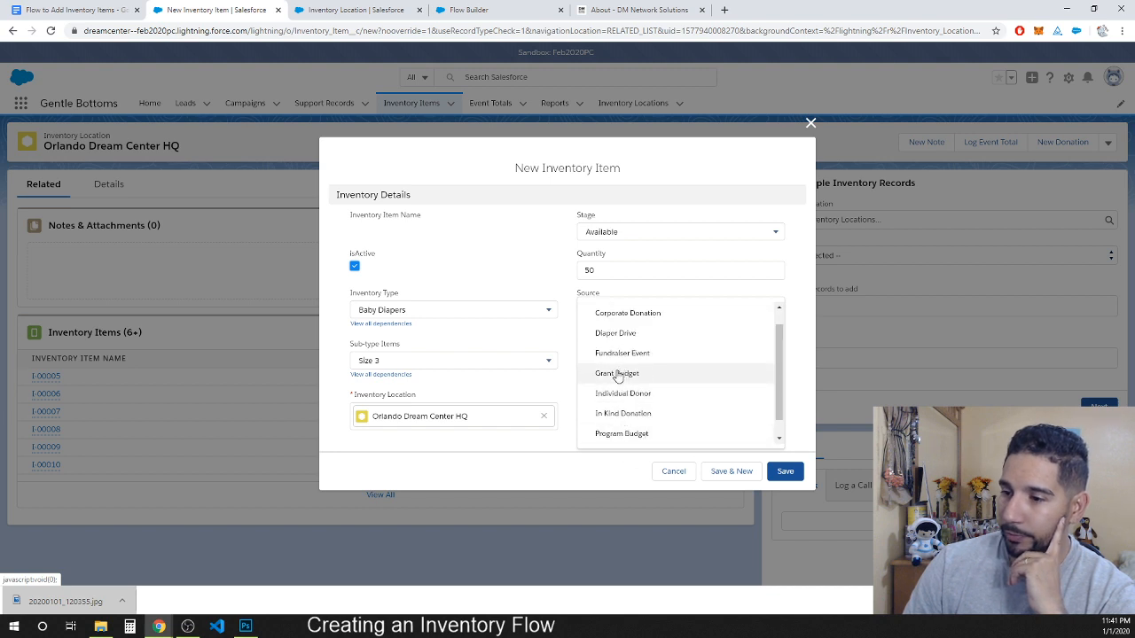
pyautogui.click(618, 395)
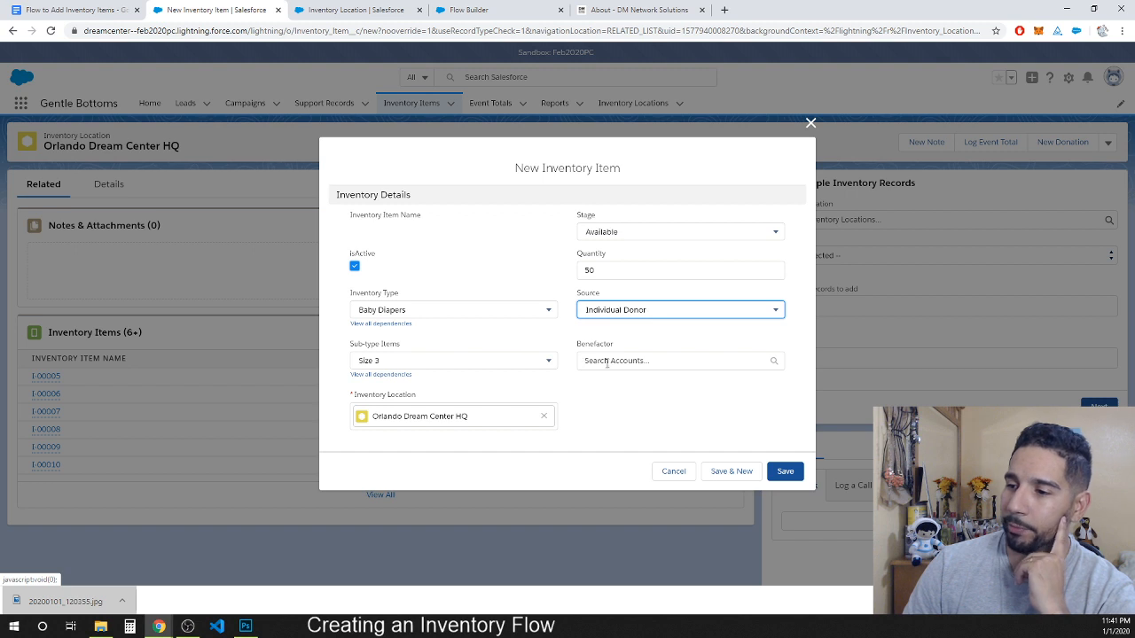
# - Check the Benefactor account lookup, leave it empty and save the new inventory item
pyautogui.click(607, 361)
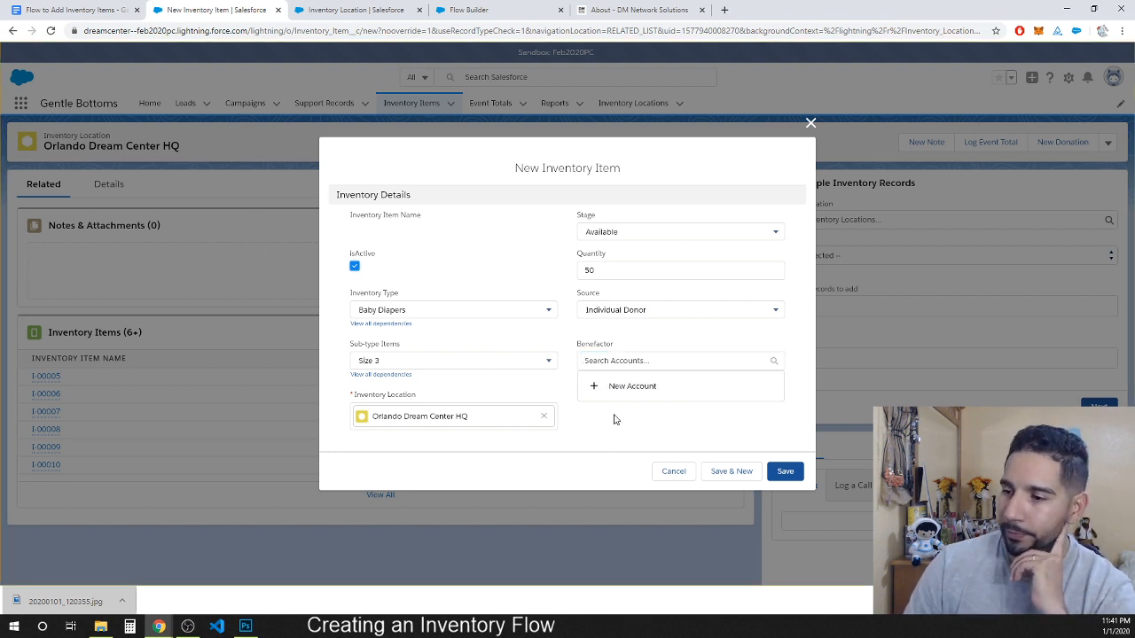
pyautogui.click(606, 415)
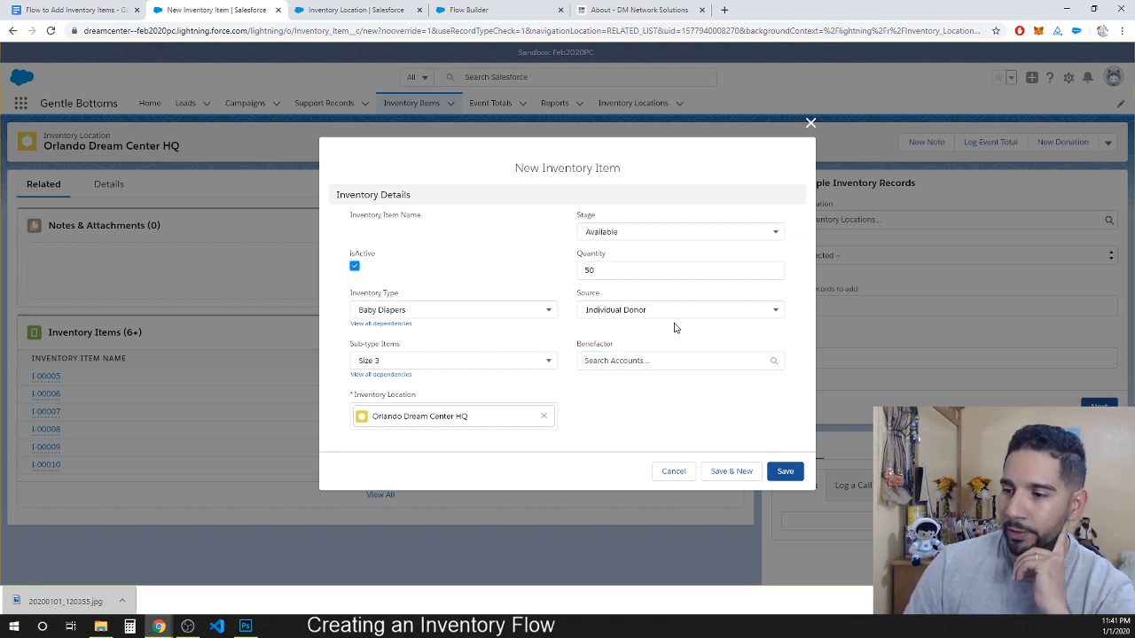
pyautogui.click(785, 471)
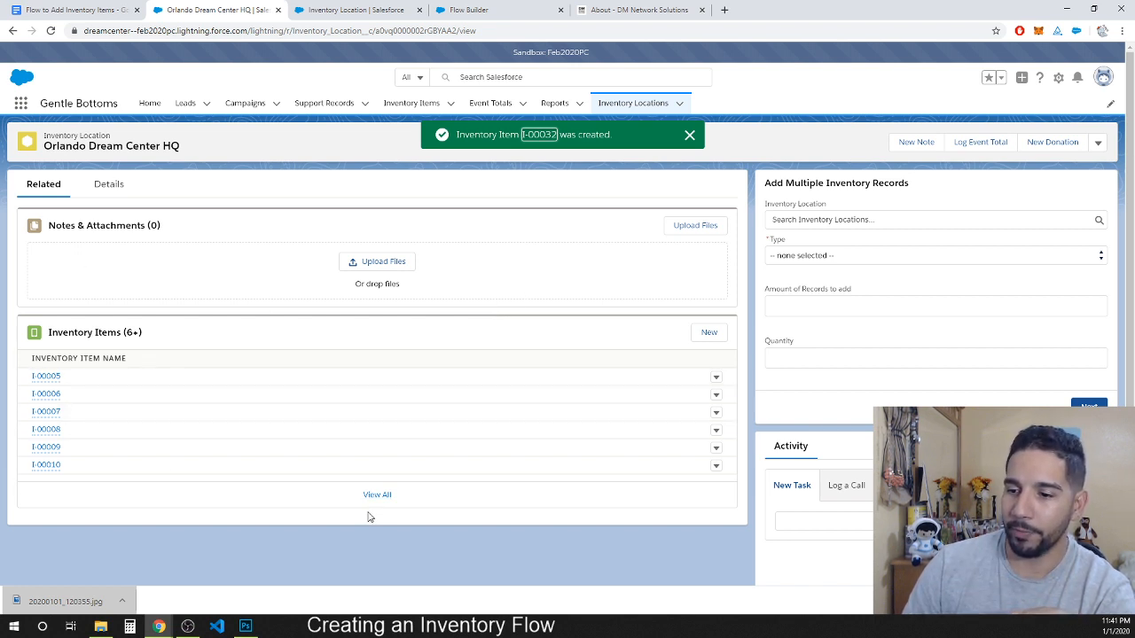
# - View all of the location's inventory items and open the newly created record at the end of the list
pyautogui.click(384, 499)
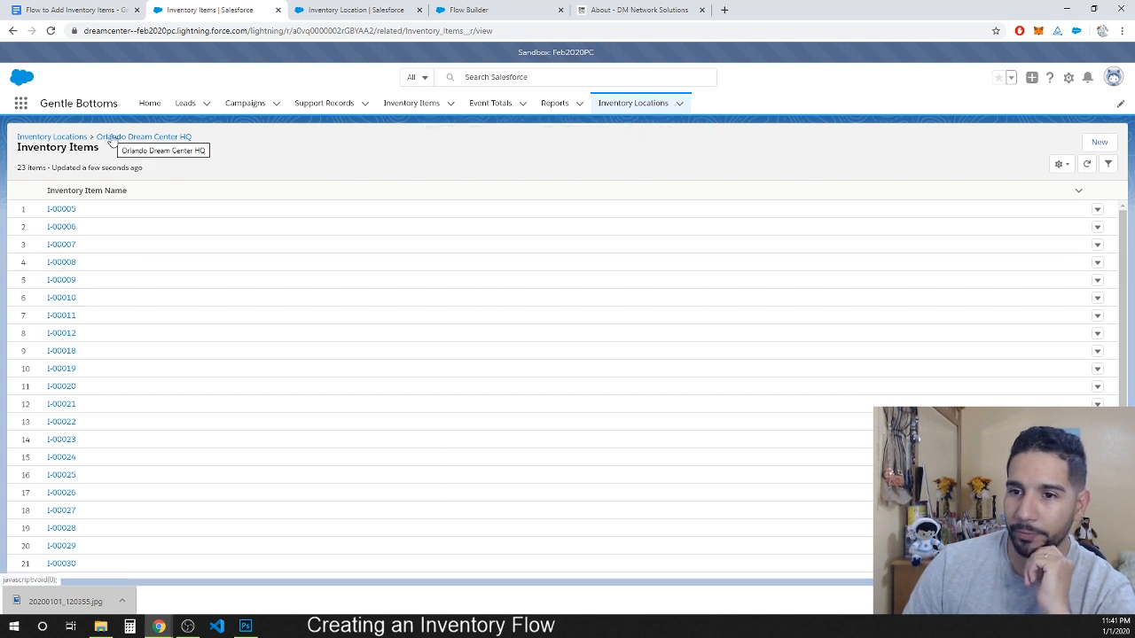
pyautogui.scroll(-1, 84, 407)
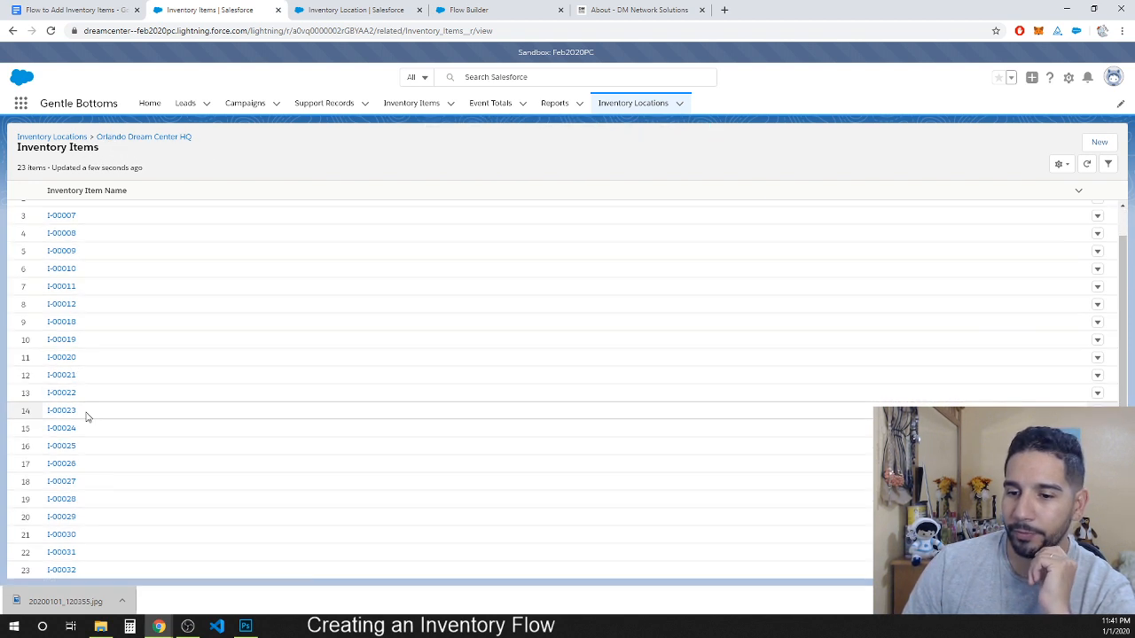
pyautogui.click(64, 570)
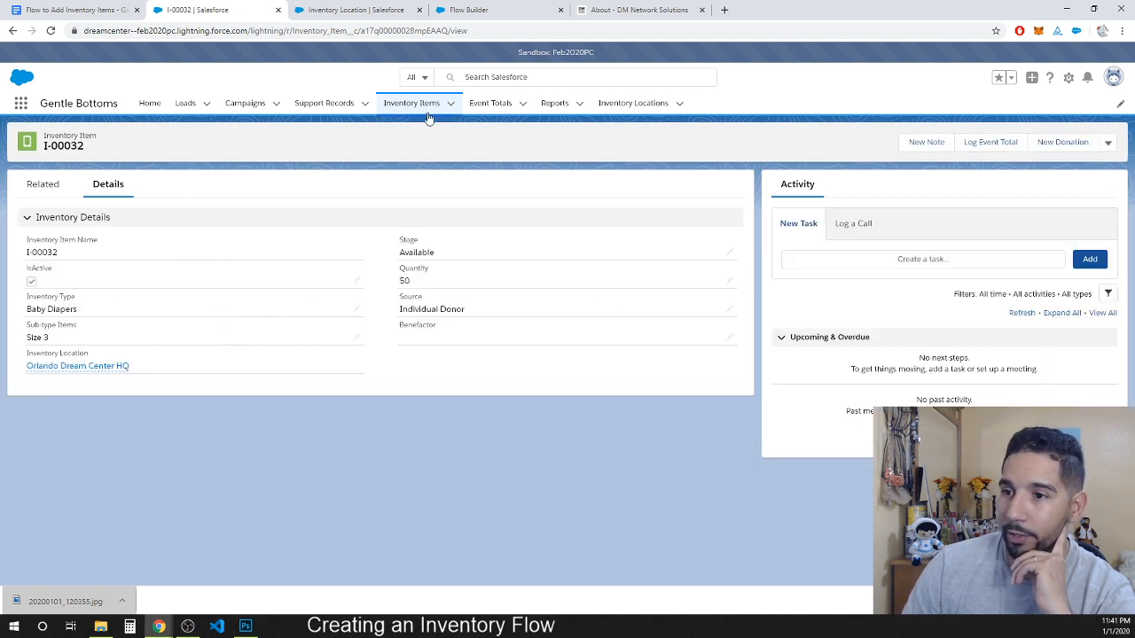
# - Reopen the Orlando Dream Center HQ location and choose it as the Inventory Location in the Add Multiple Inventory Records flow
pyautogui.click(630, 103)
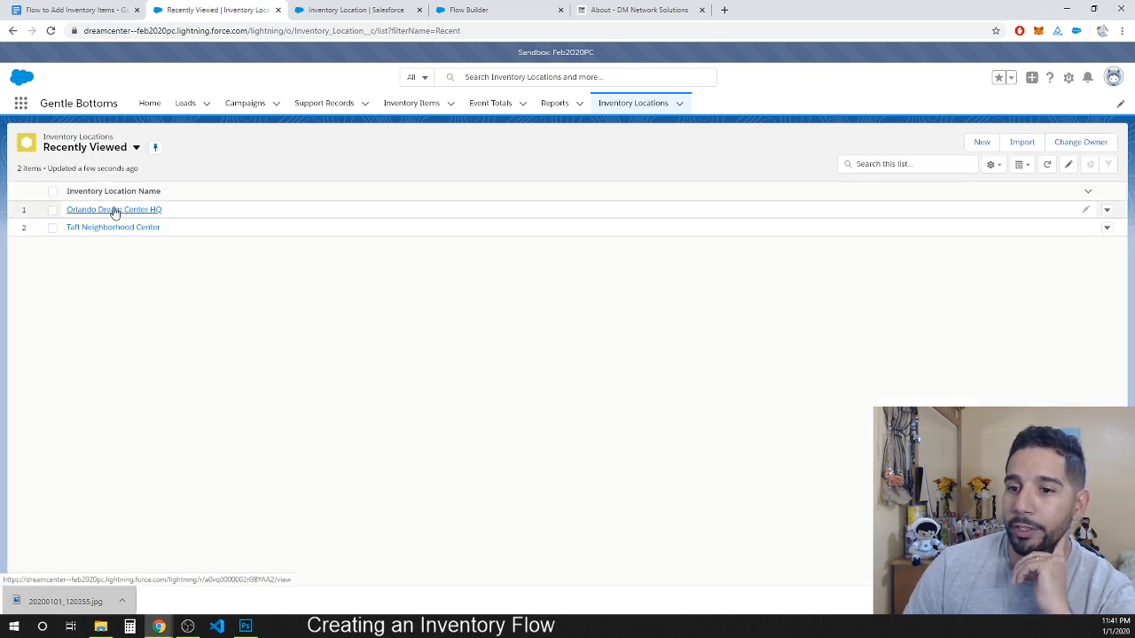
pyautogui.click(113, 210)
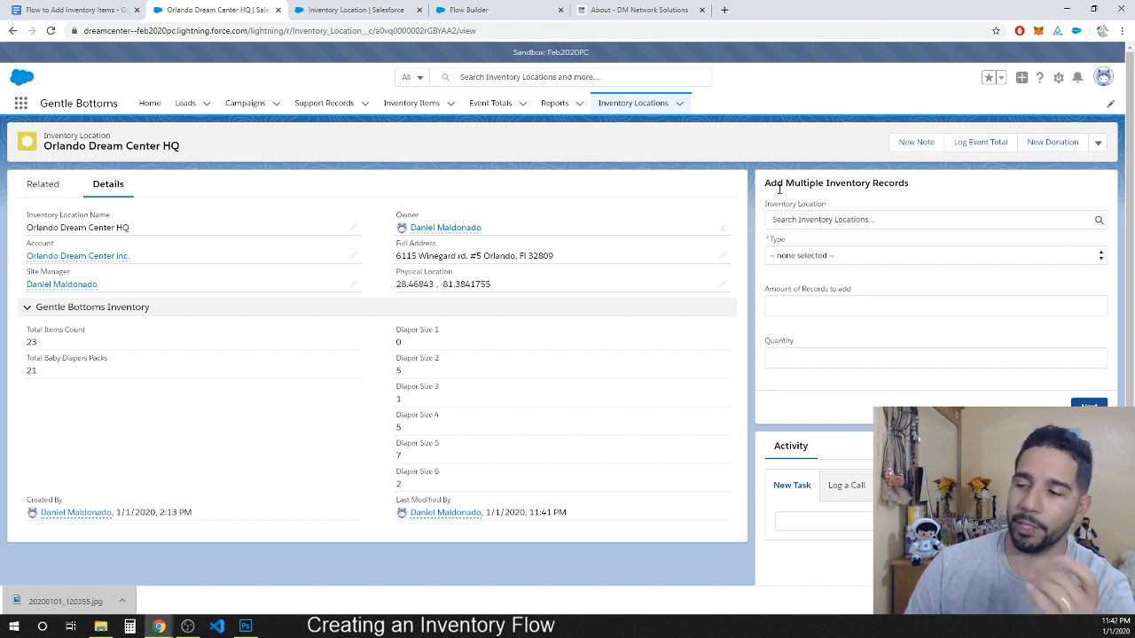
pyautogui.click(803, 220)
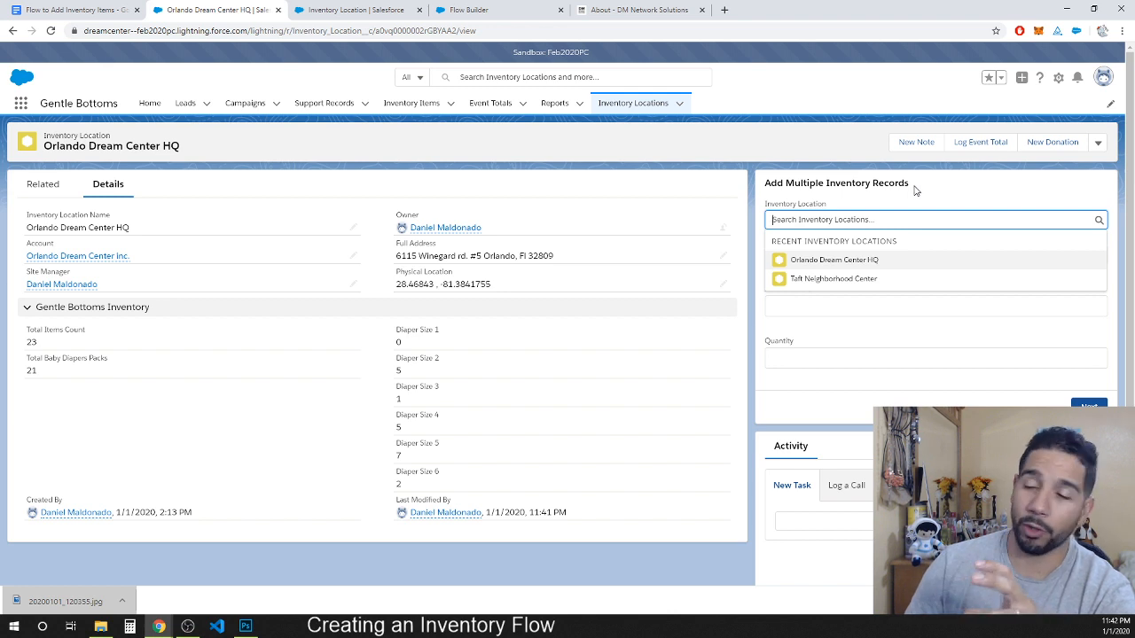
pyautogui.click(924, 194)
pyautogui.click(847, 225)
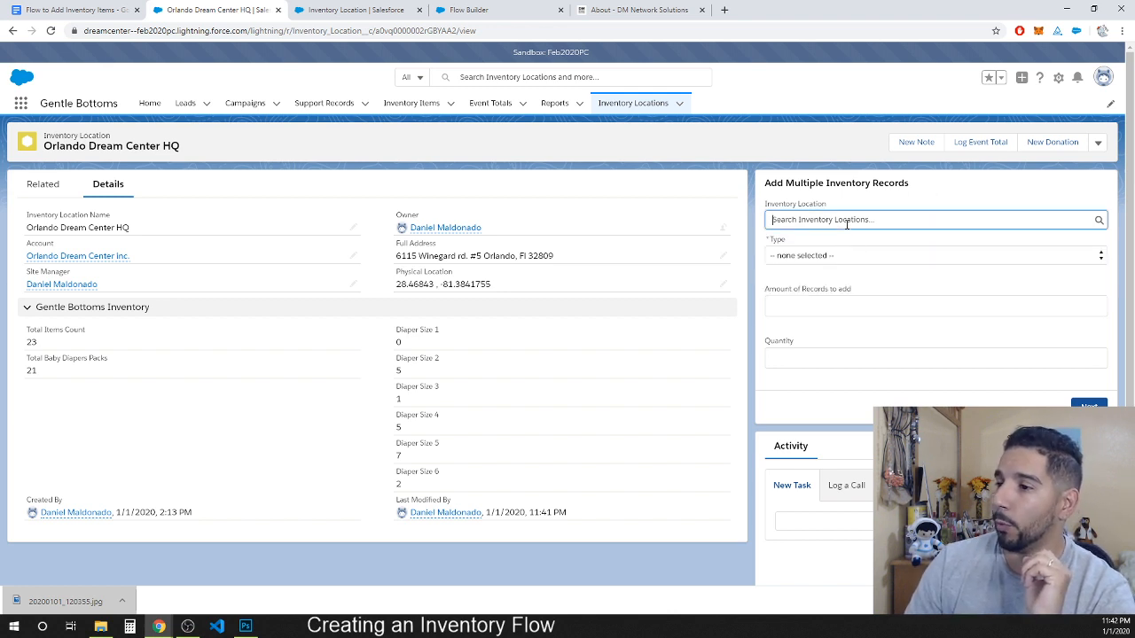
pyautogui.click(841, 262)
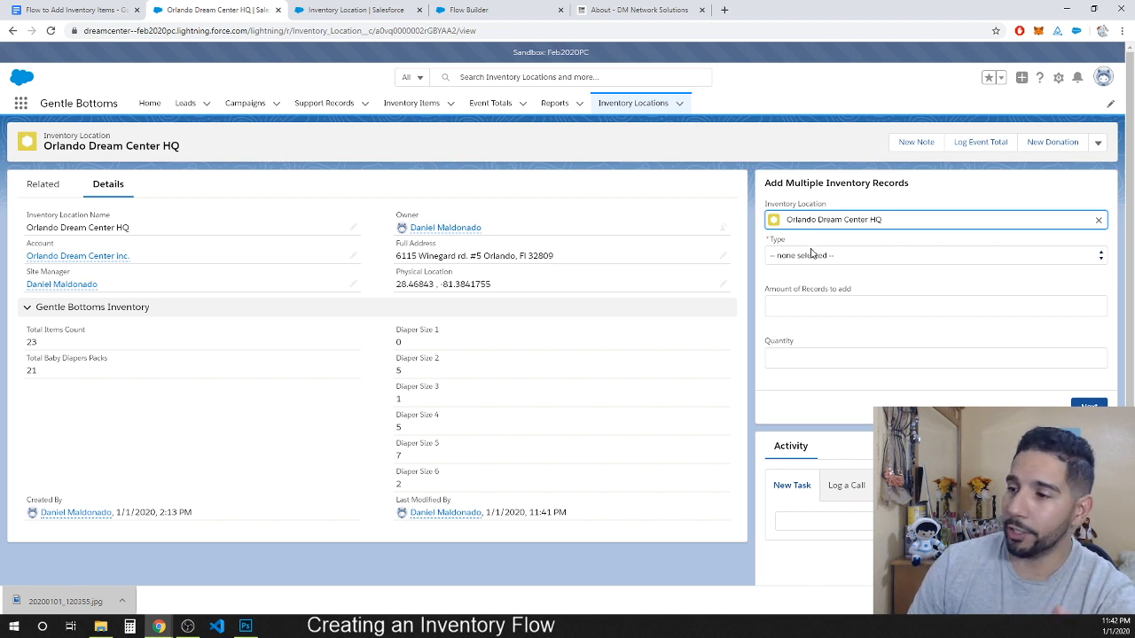
# - Set the Type to Baby Diapers and the SubType to Size 1 in the Add Multiple Inventory Records flow
pyautogui.click(809, 255)
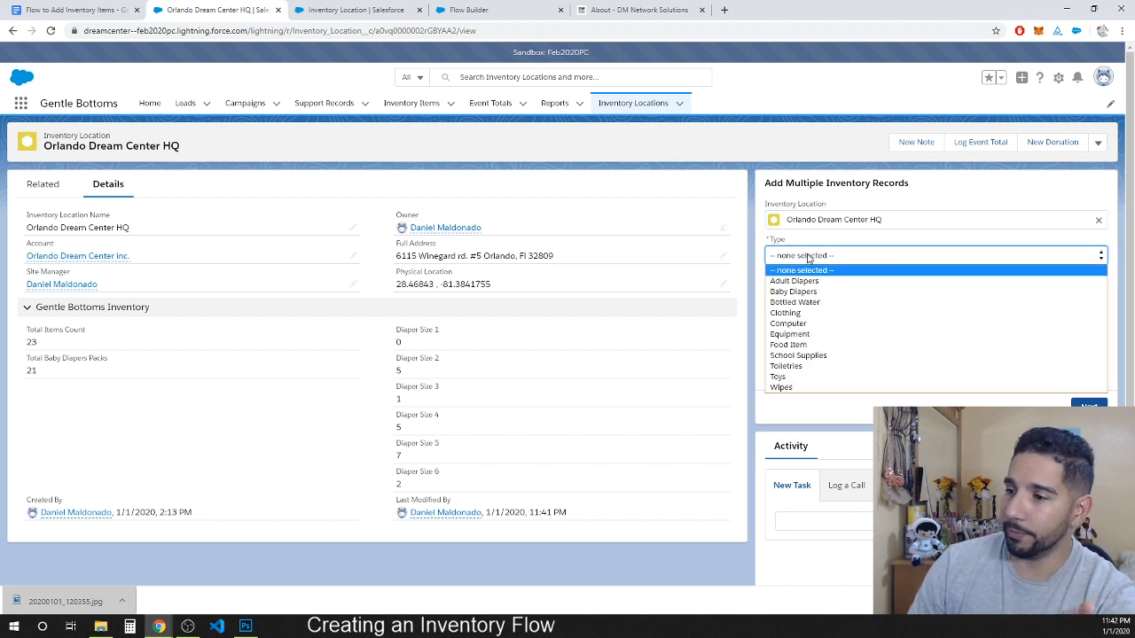
pyautogui.click(795, 302)
pyautogui.click(802, 257)
pyautogui.click(790, 294)
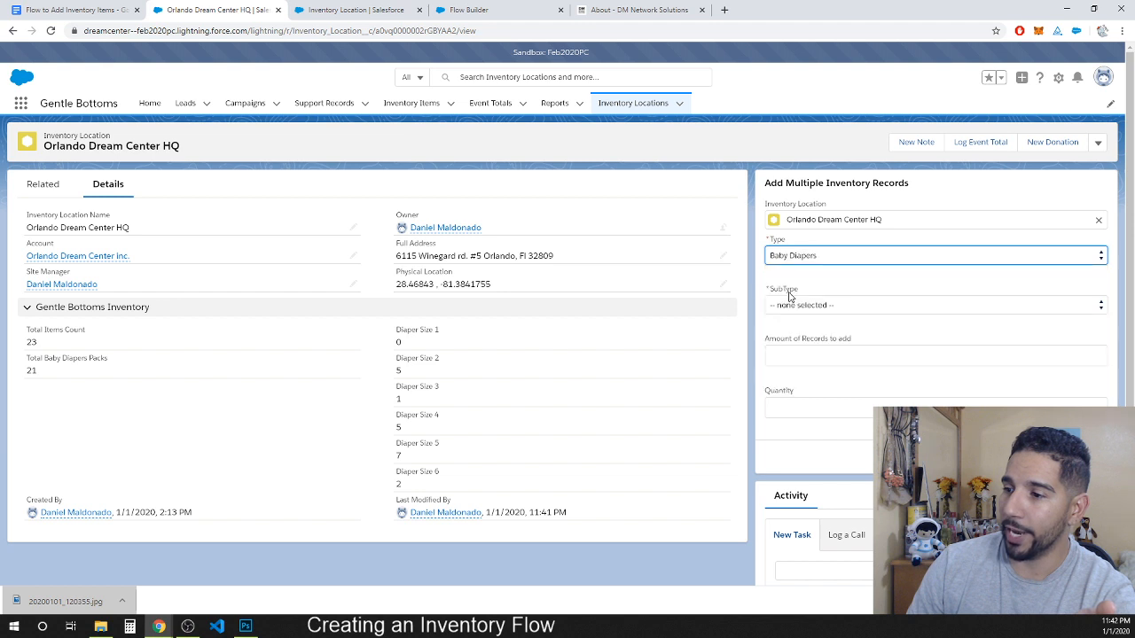
pyautogui.click(808, 307)
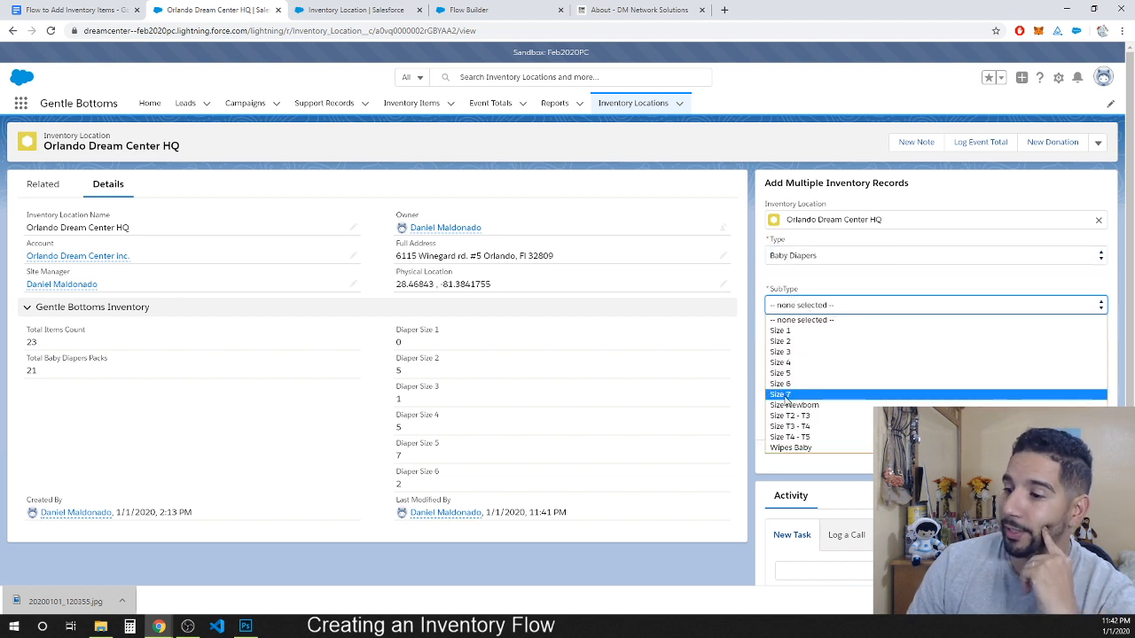
pyautogui.click(784, 364)
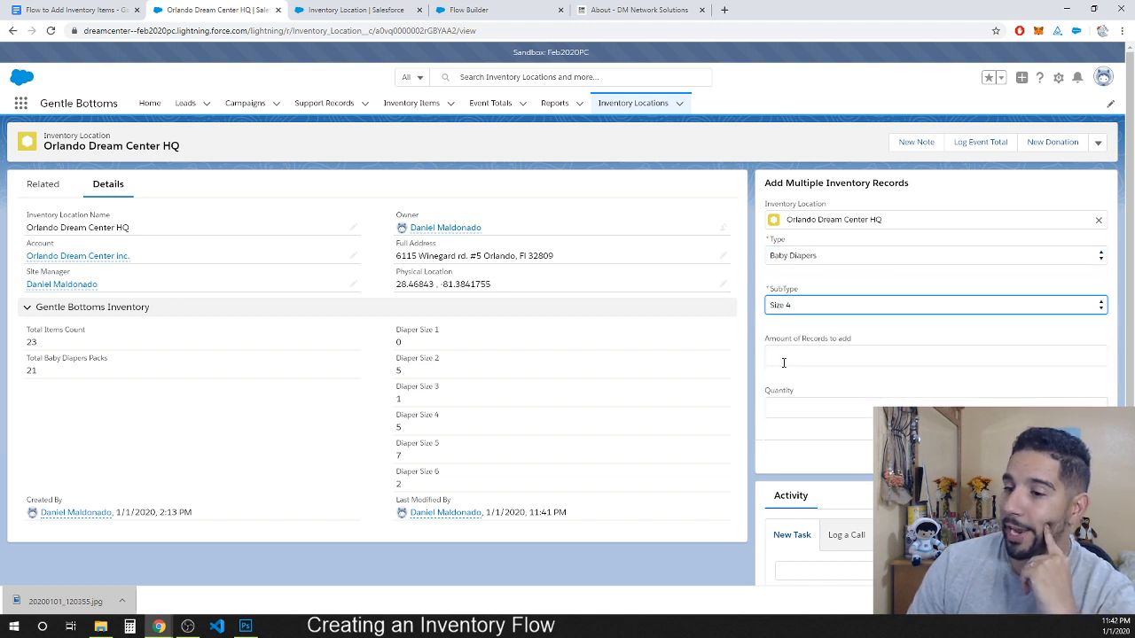
pyautogui.click(789, 314)
pyautogui.click(783, 331)
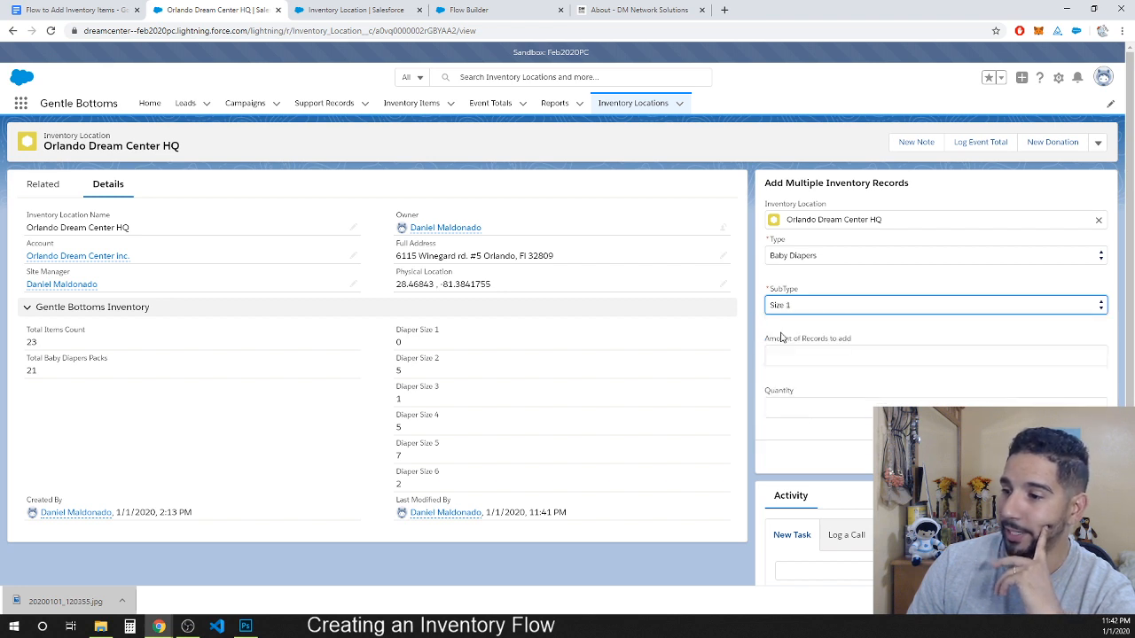
pyautogui.click(387, 343)
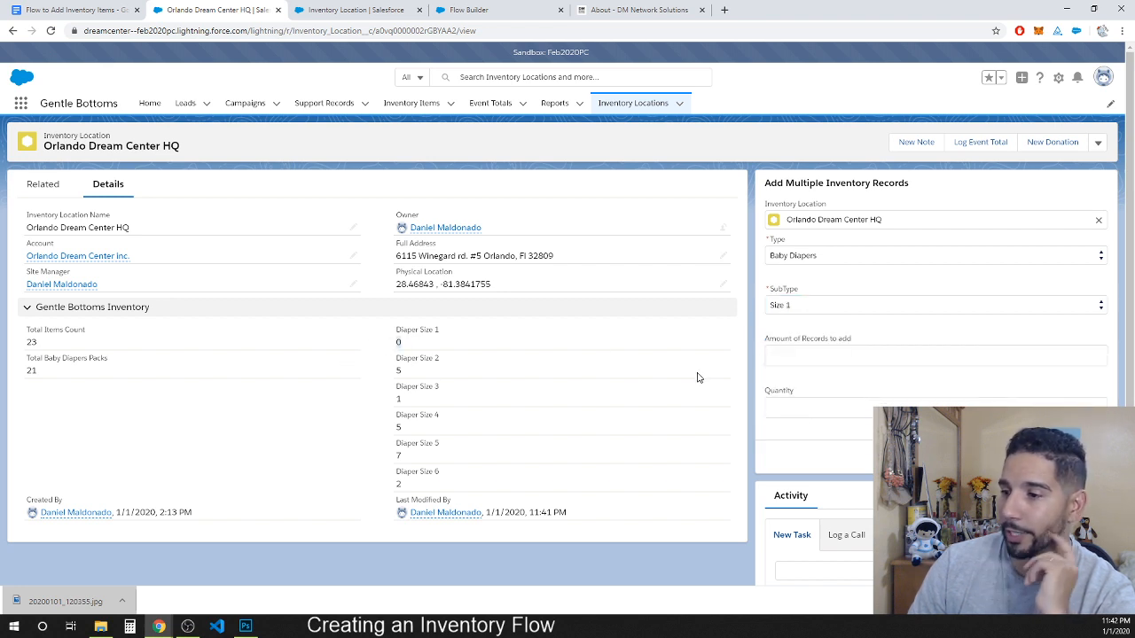
# - Set the Amount of Records to add to 10 and the Quantity to 50, and submit the entry screen
pyautogui.click(800, 355)
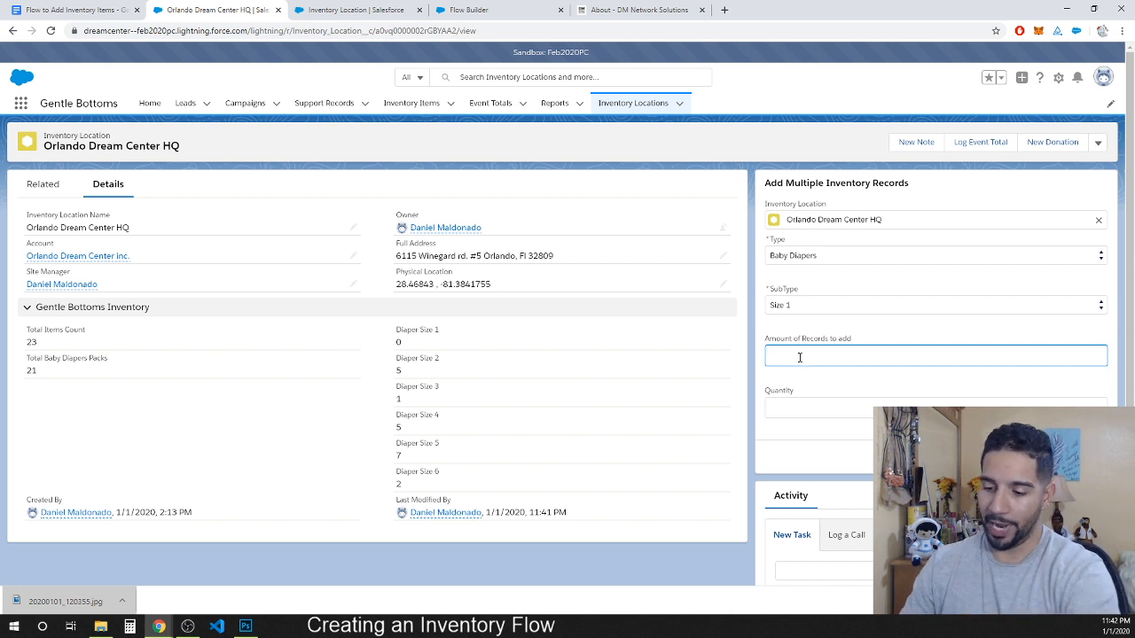
pyautogui.write('10')
pyautogui.click(777, 402)
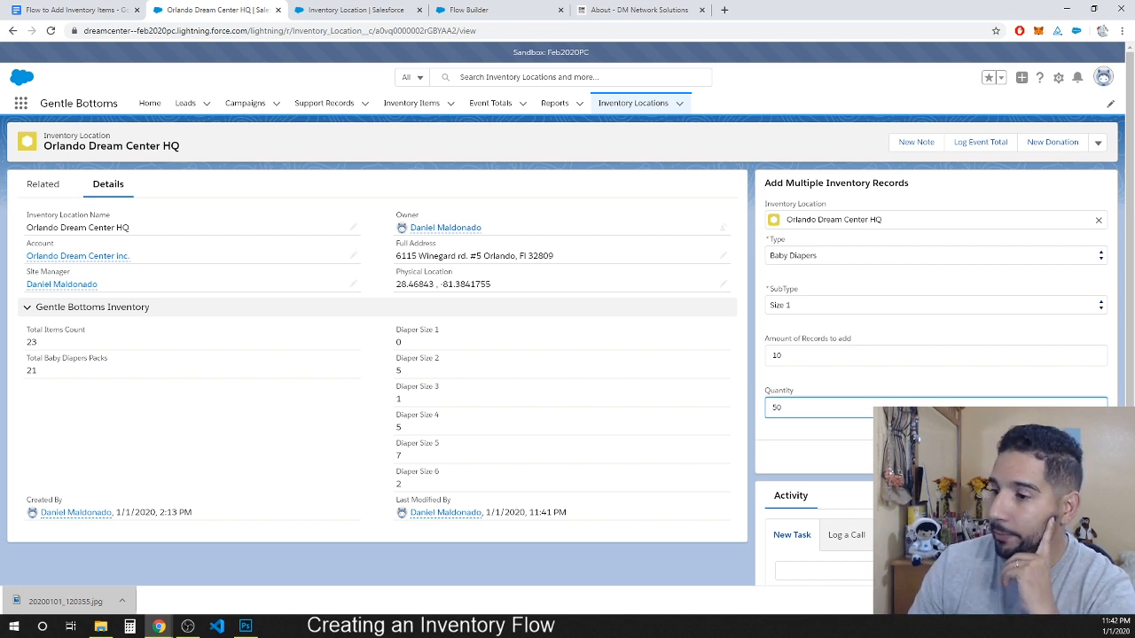
pyautogui.click(1088, 456)
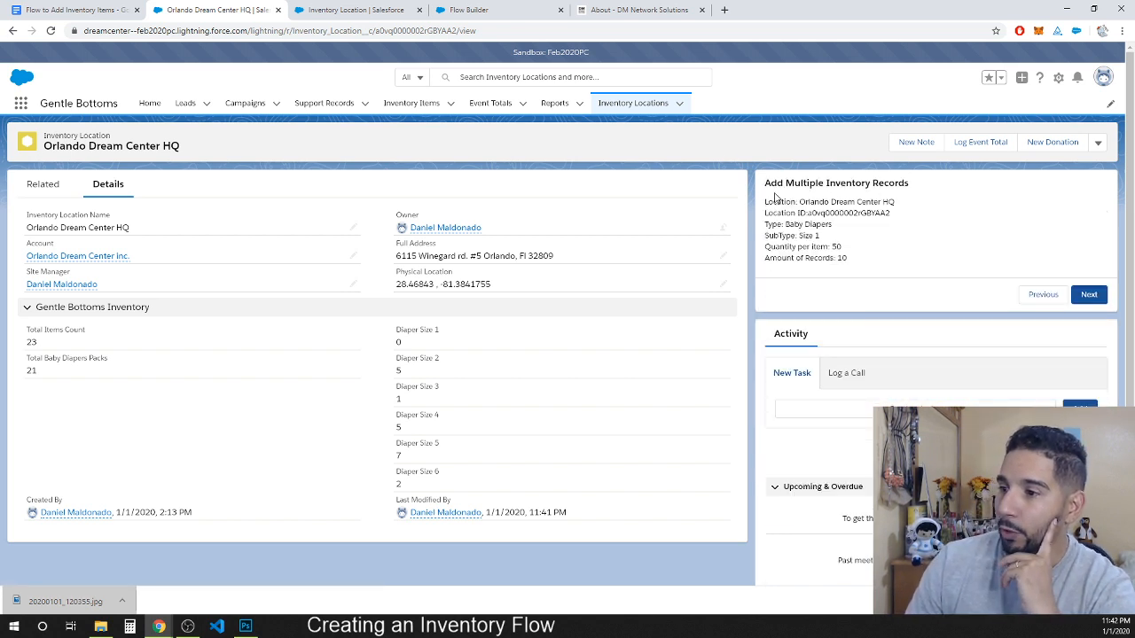
# - Review the location, type, subtype, quantity and record amount on the flow's summary screen, and continue
pyautogui.moveTo(766, 210); pyautogui.dragTo(913, 263)
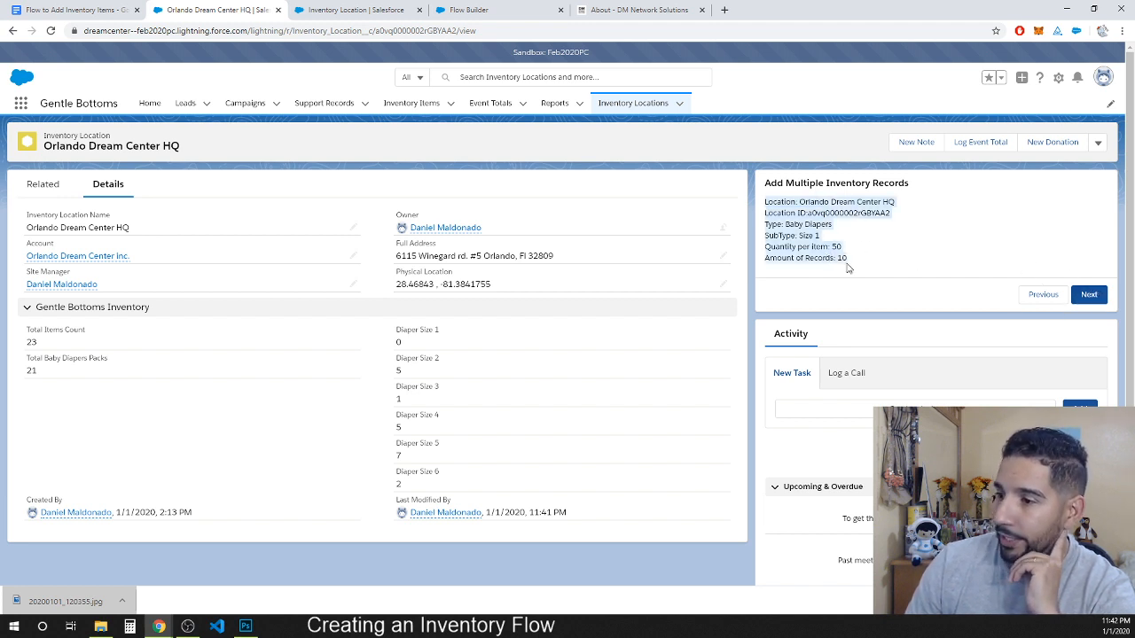
pyautogui.moveTo(845, 258)
pyautogui.mouseDown()
pyautogui.moveTo(805, 259)
pyautogui.moveTo(841, 255)
pyautogui.mouseUp()
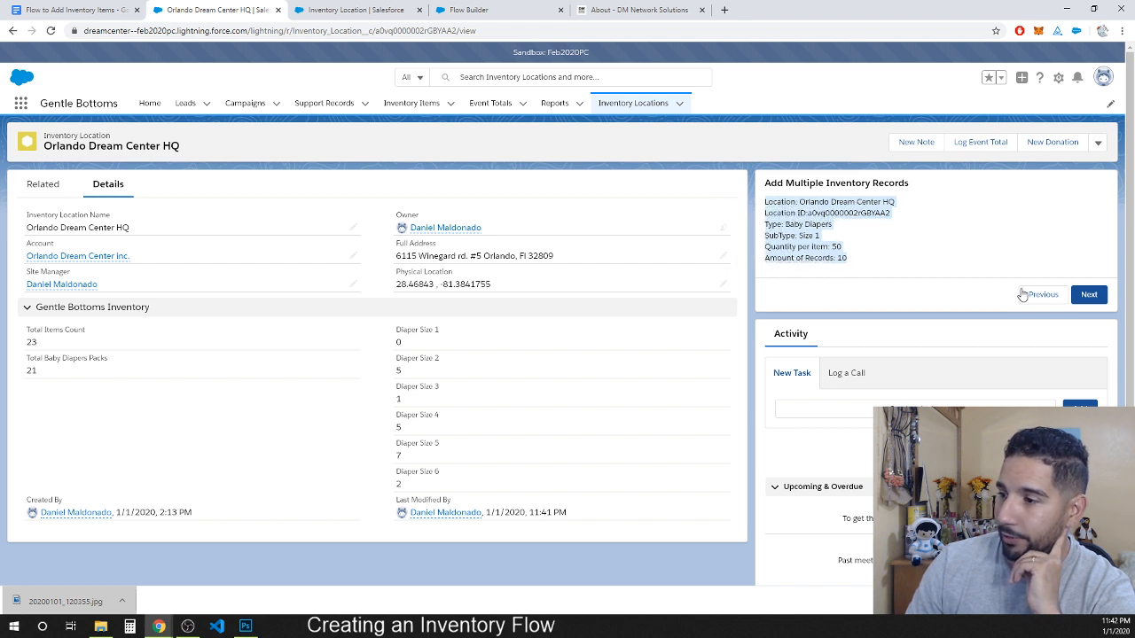
pyautogui.click(1088, 294)
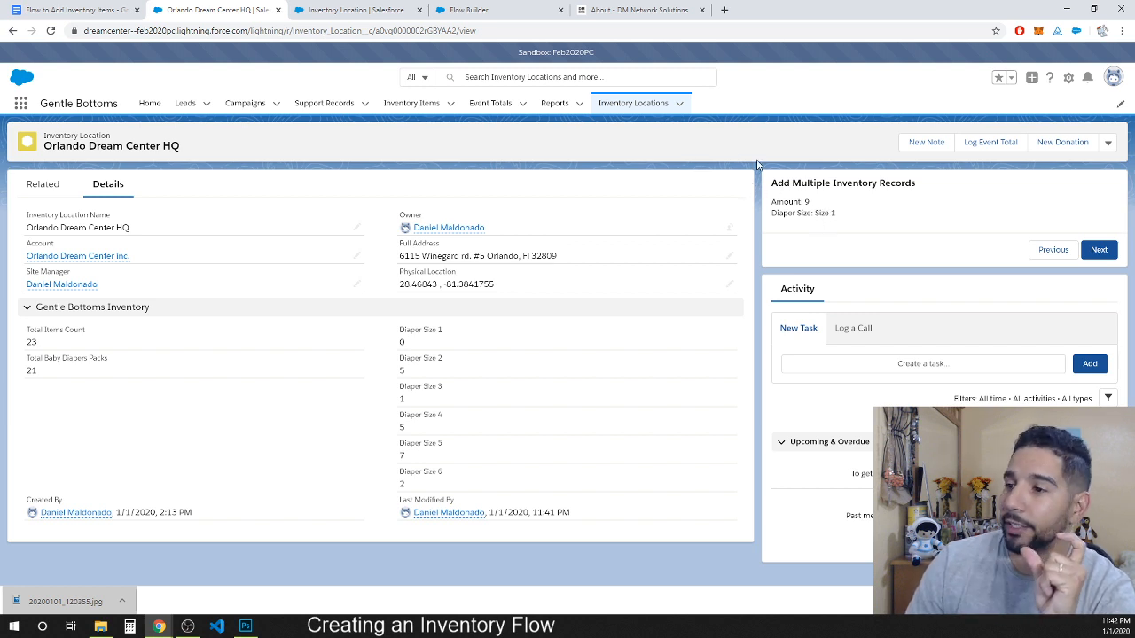
# - Advance through the flow's repeated Size 1 countdown screens until the Amount reaches 0
pyautogui.moveTo(772, 182); pyautogui.dragTo(854, 221)
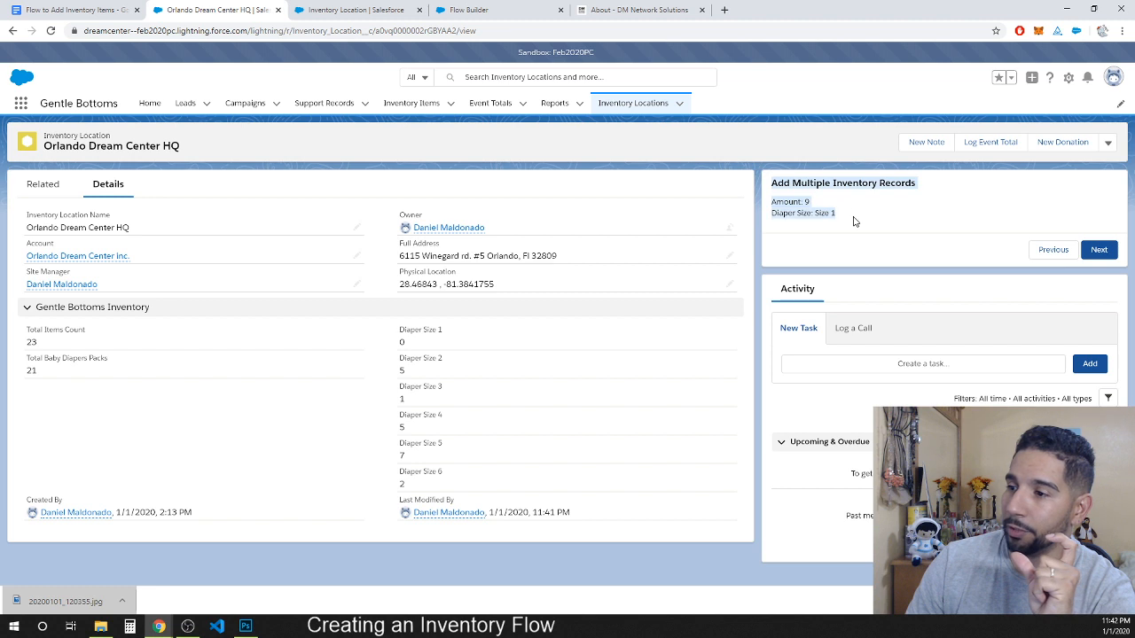
pyautogui.click(1099, 251)
pyautogui.click(1099, 252)
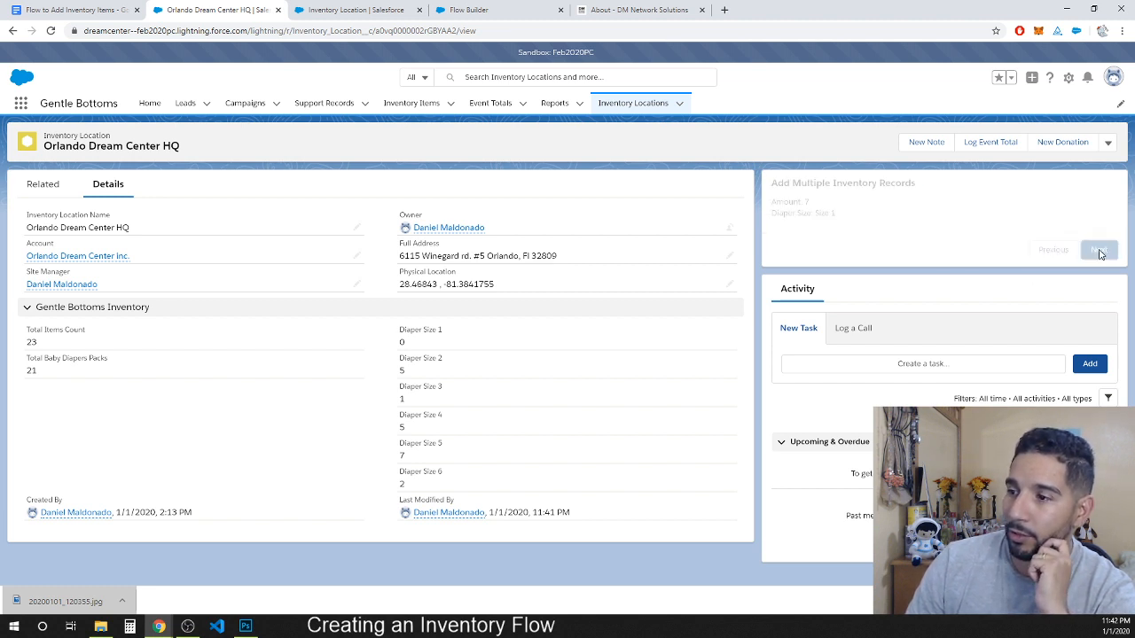
pyautogui.click(1100, 252)
pyautogui.click(1099, 252)
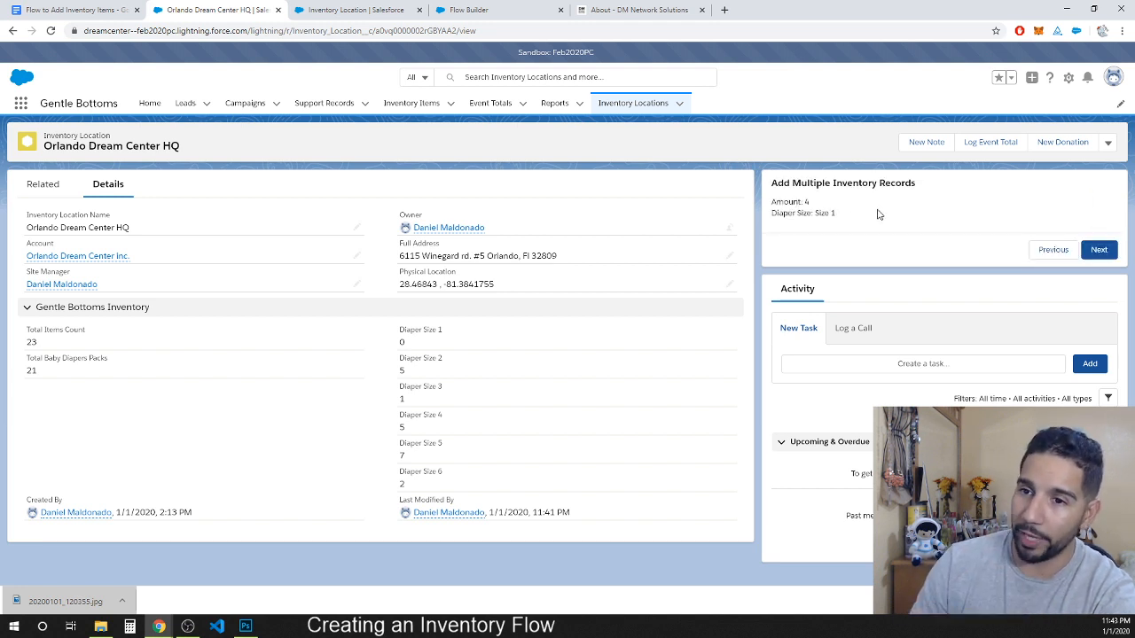
pyautogui.moveTo(835, 214); pyautogui.dragTo(773, 198)
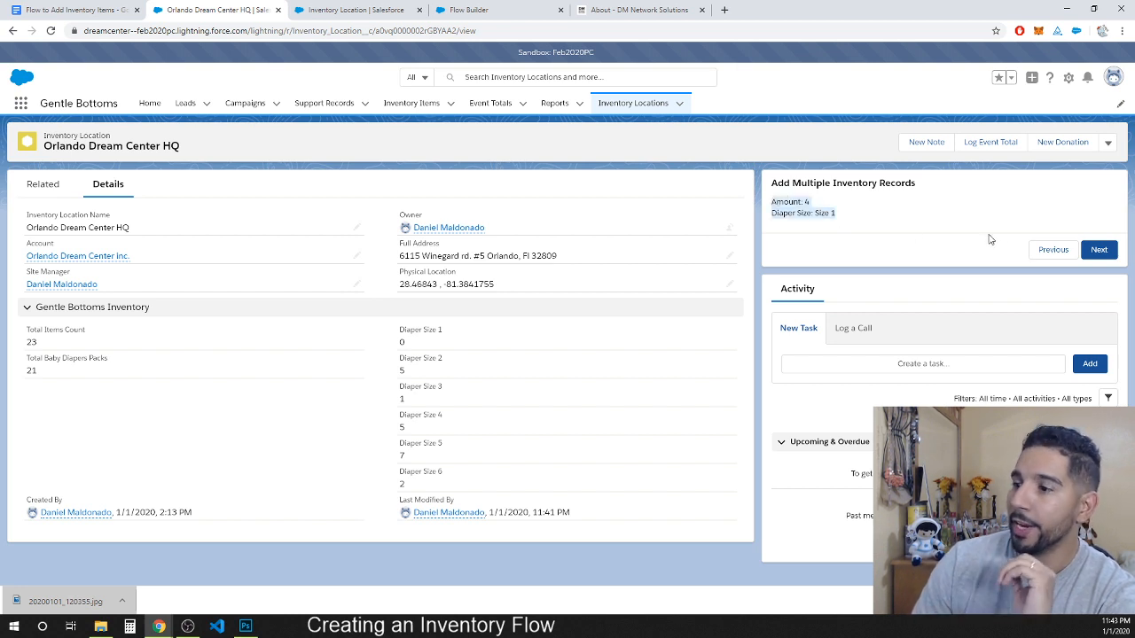
pyautogui.click(1099, 252)
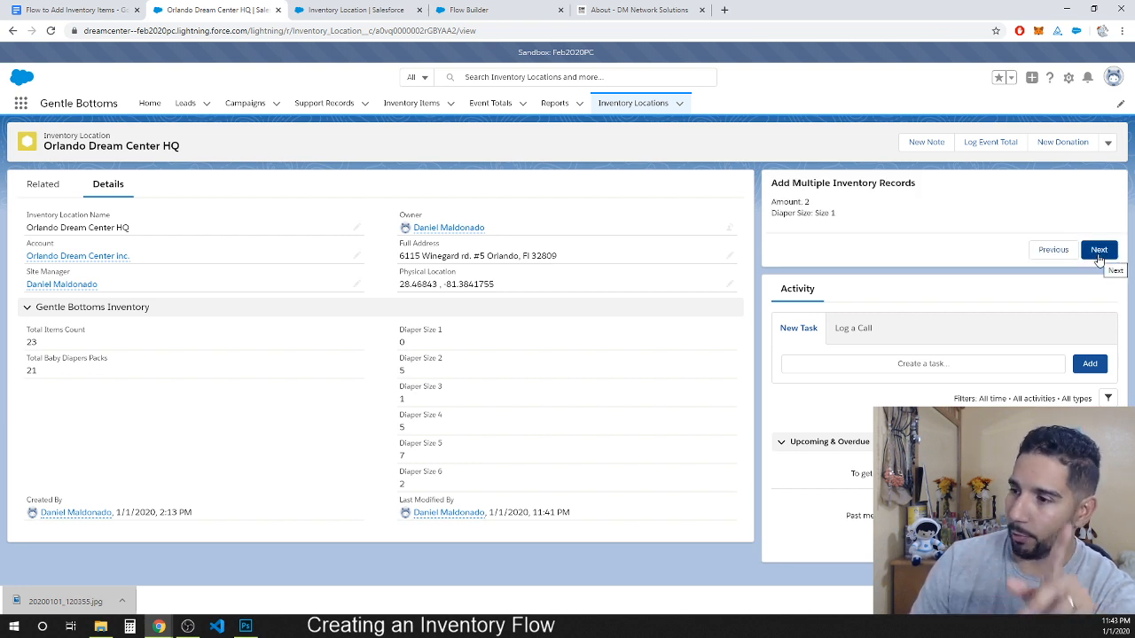
pyautogui.click(1099, 252)
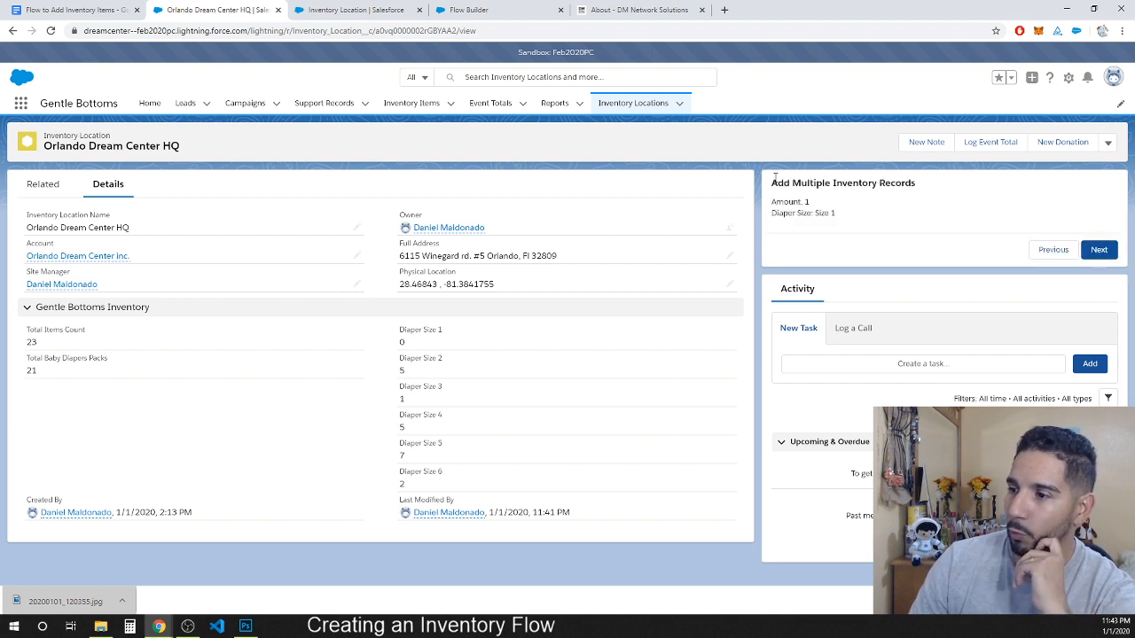
pyautogui.click(1112, 255)
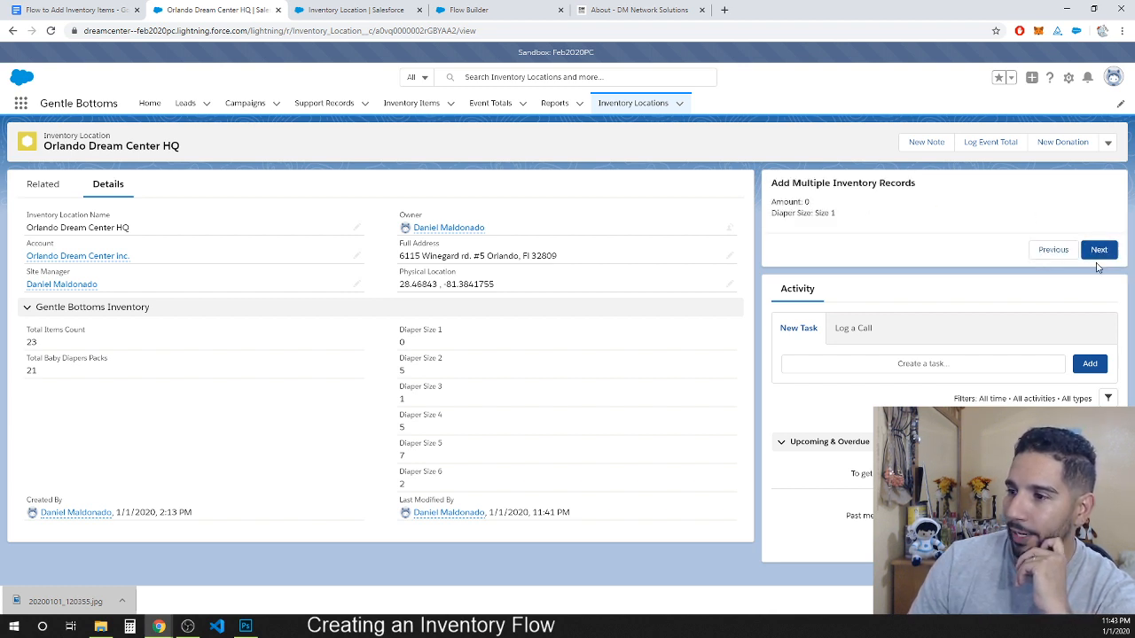
# - Continue to the record collection screen, finish the flow, and check the location's Diaper Size 1 count
pyautogui.click(1105, 253)
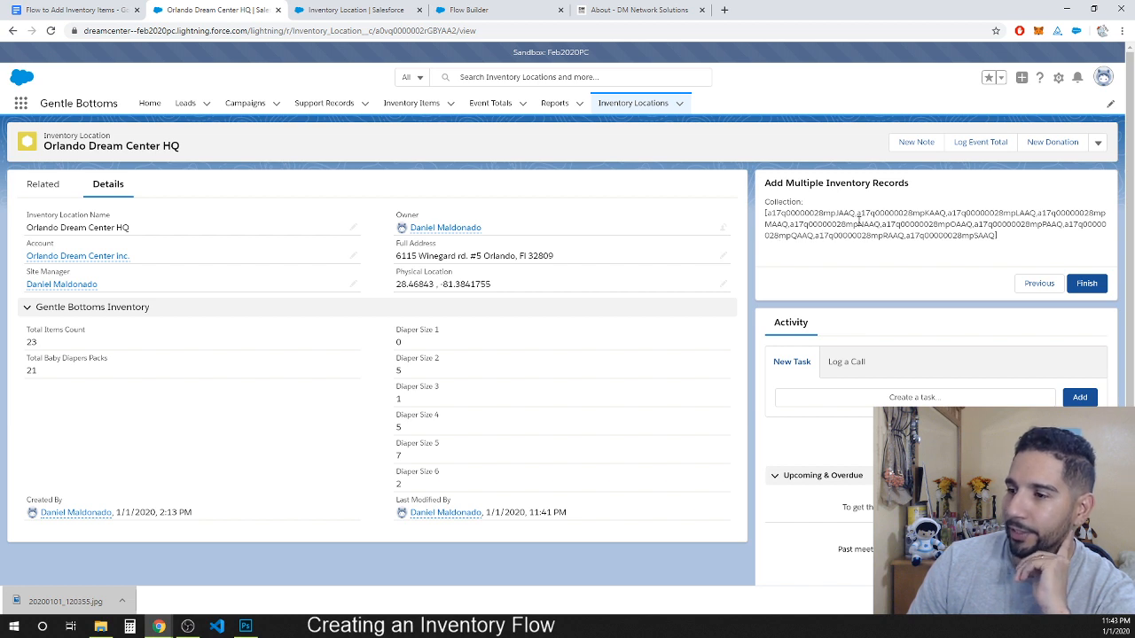
pyautogui.click(1087, 284)
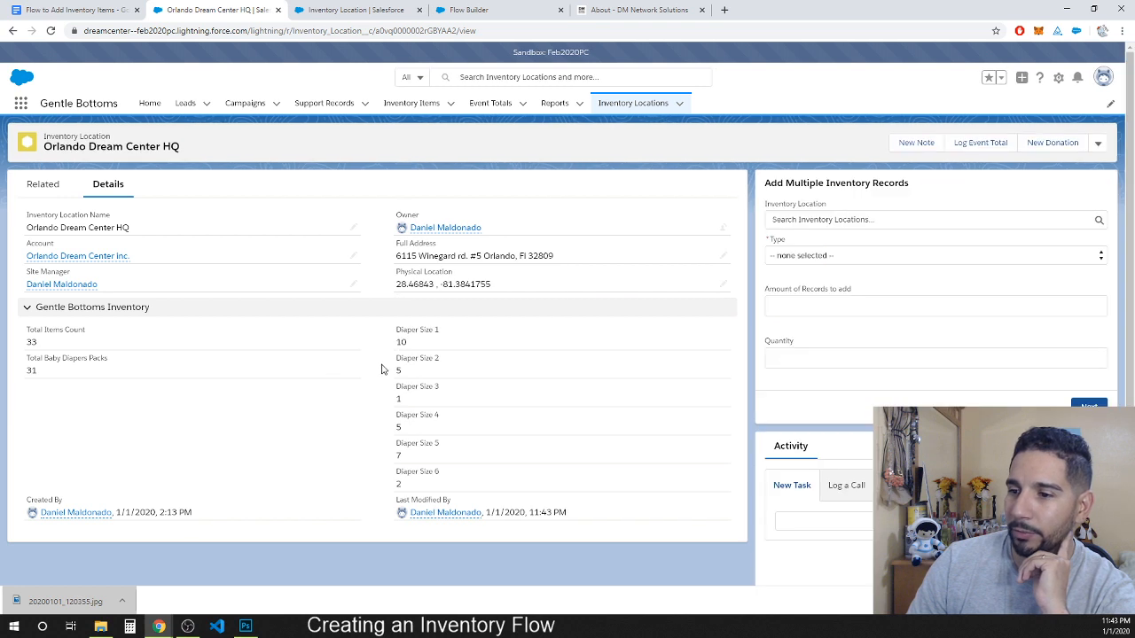
pyautogui.moveTo(434, 340); pyautogui.dragTo(346, 349)
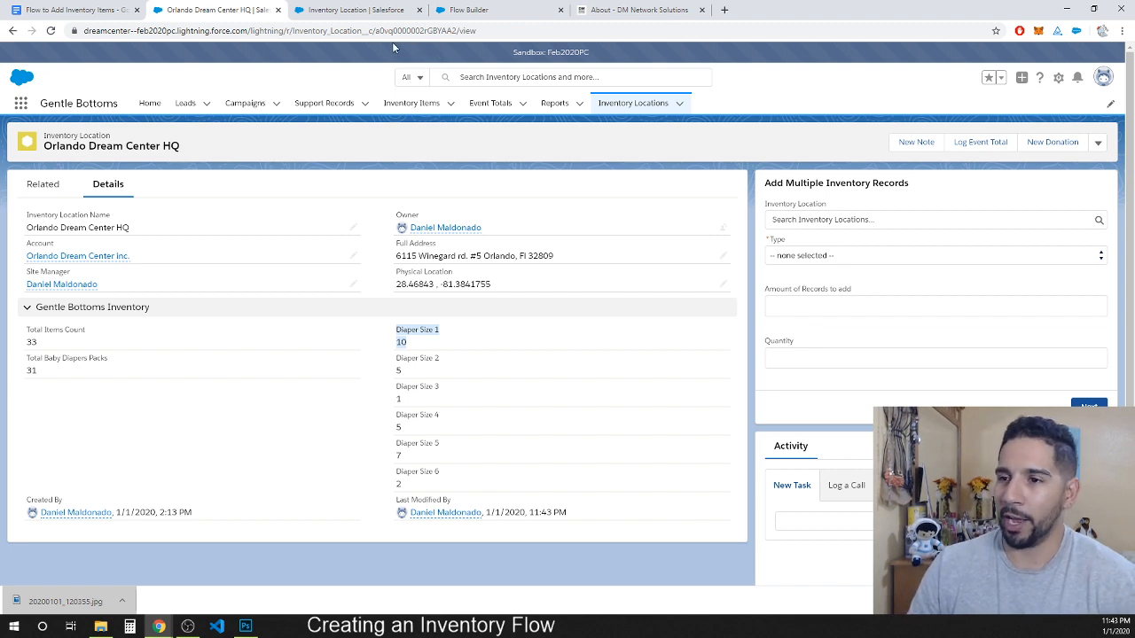
# - Switch to the Add Multiple Inventory Records flow in Flow Builder and open its Batch Add Inventory screen element
pyautogui.click(343, 12)
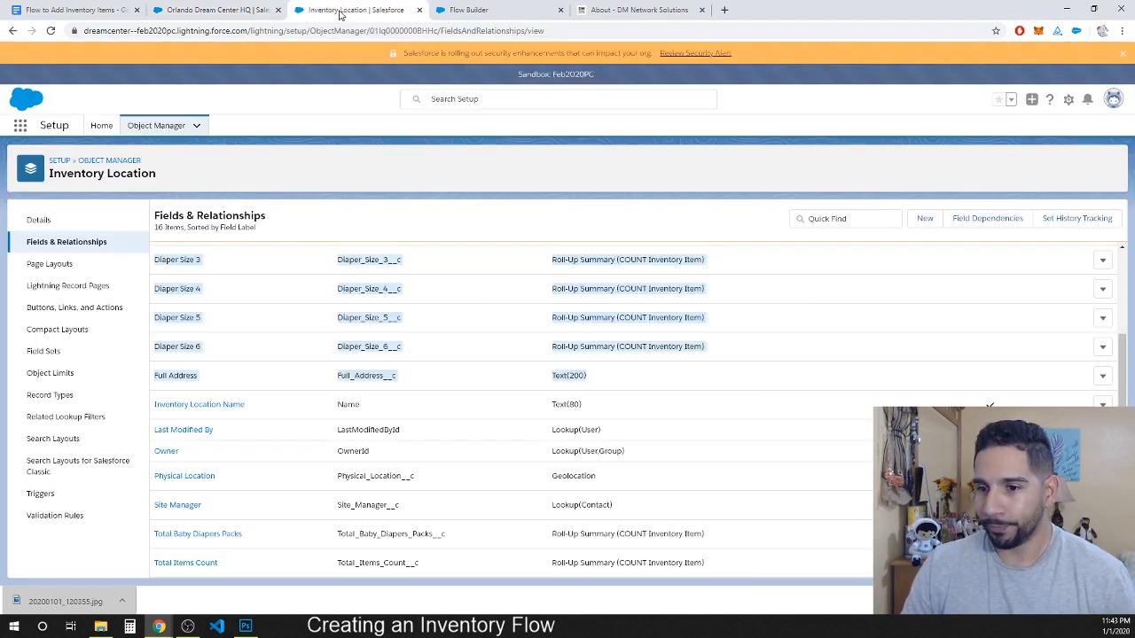
pyautogui.click(461, 11)
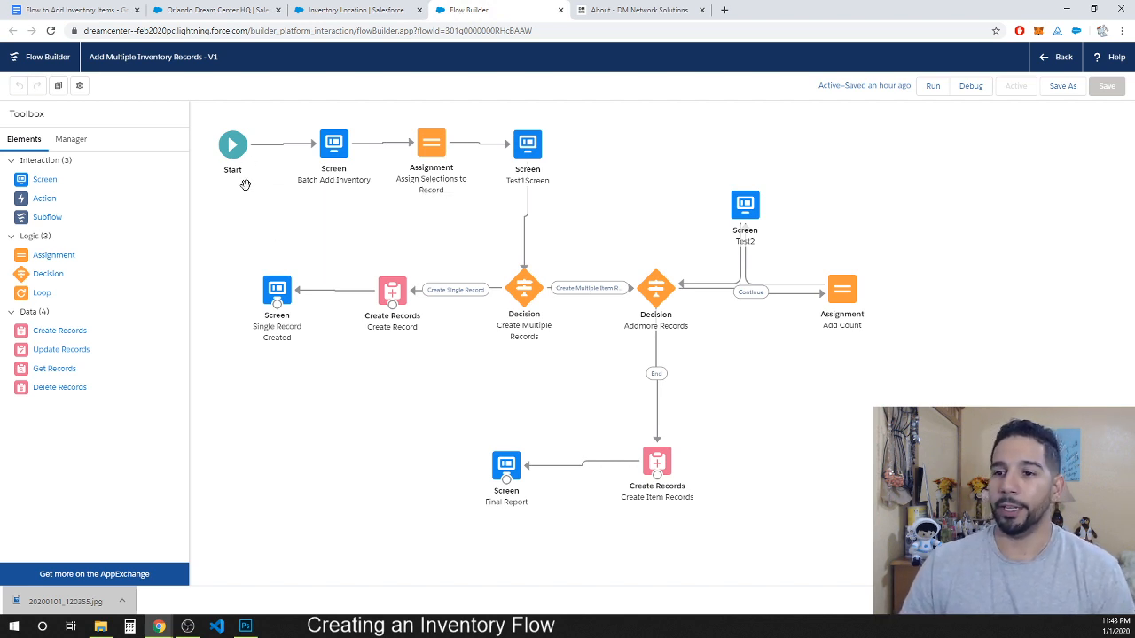
pyautogui.doubleClick(335, 146)
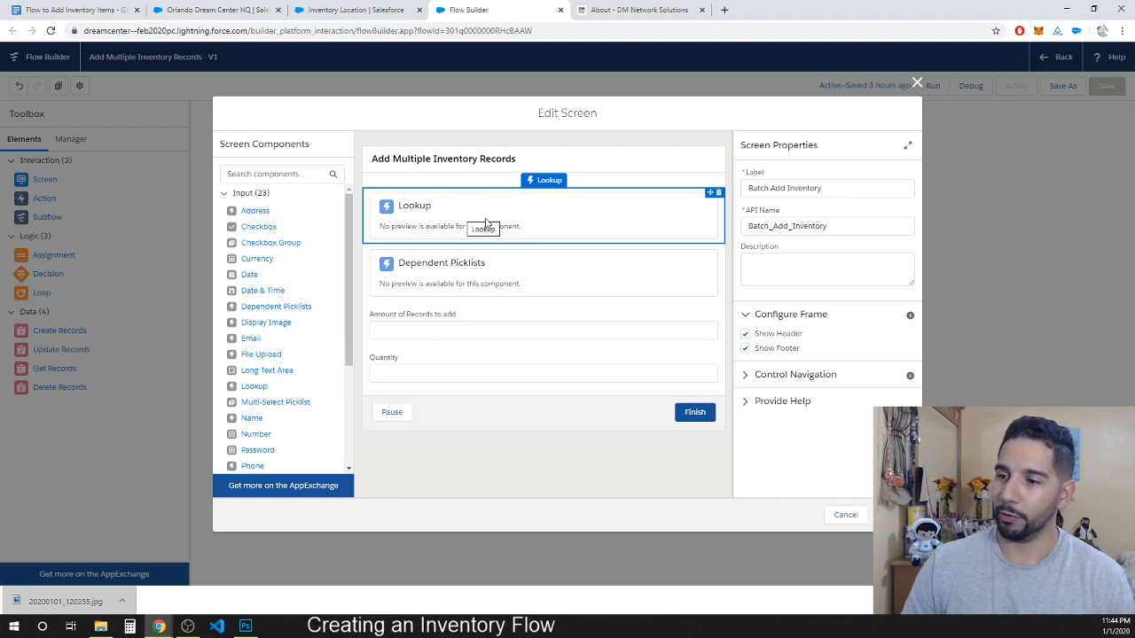
# - Examine the Lookup component's Field API Name, Object API Name and Record Id settings
pyautogui.click(485, 222)
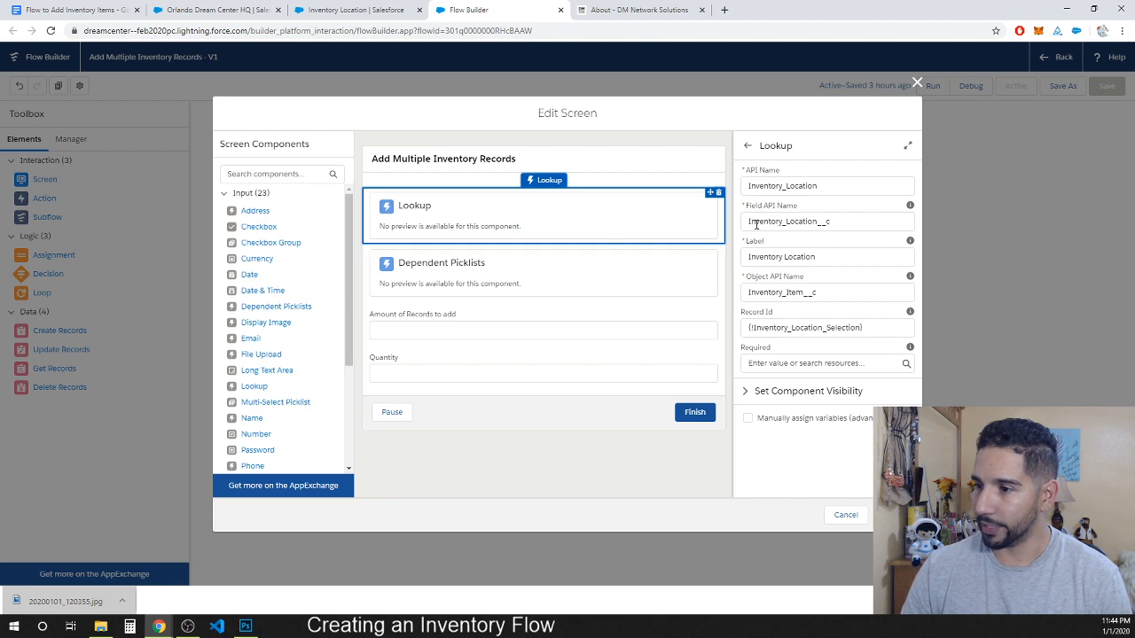
pyautogui.moveTo(834, 225); pyautogui.dragTo(750, 221)
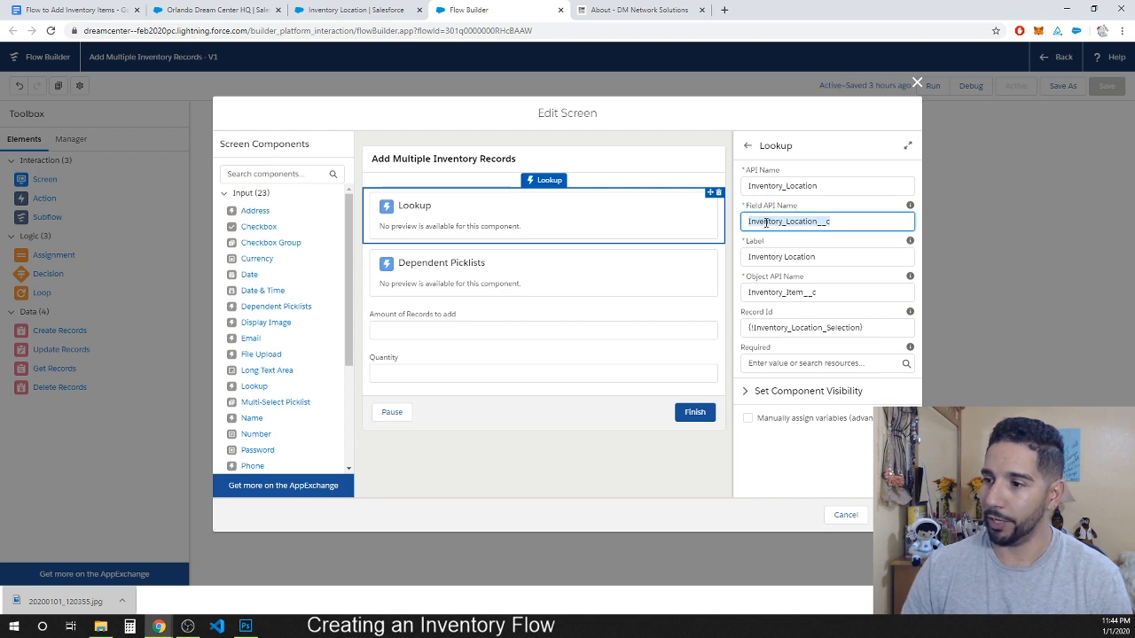
pyautogui.moveTo(830, 223)
pyautogui.mouseDown()
pyautogui.moveTo(793, 220)
pyautogui.moveTo(826, 225)
pyautogui.mouseUp()
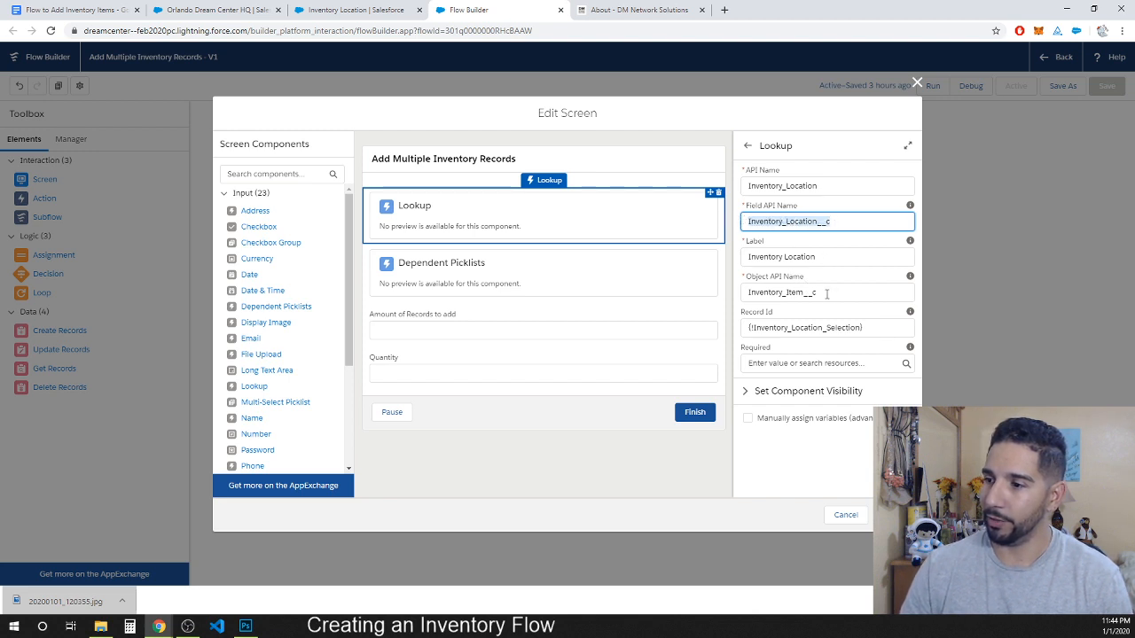
pyautogui.moveTo(827, 294); pyautogui.dragTo(745, 297)
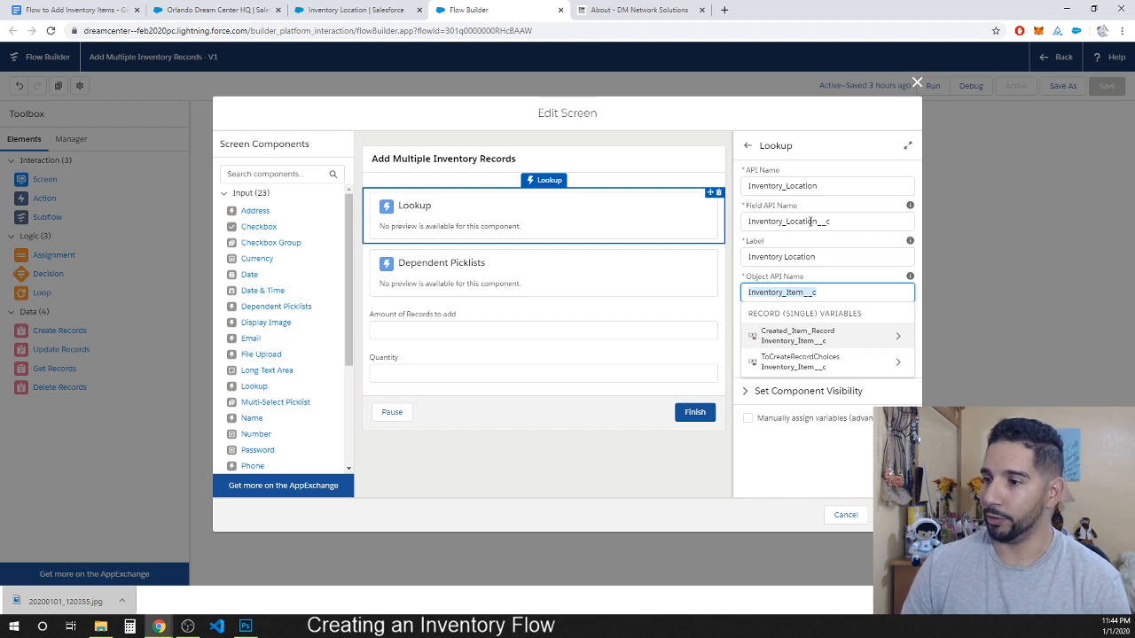
pyautogui.moveTo(833, 223); pyautogui.dragTo(749, 222)
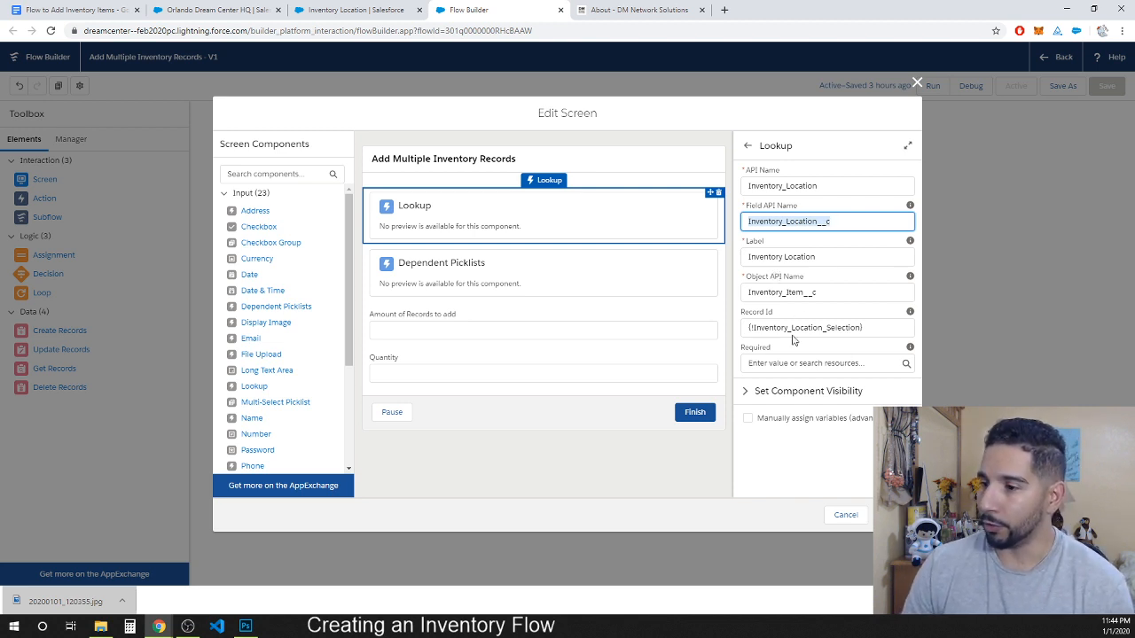
pyautogui.moveTo(745, 332); pyautogui.dragTo(866, 330)
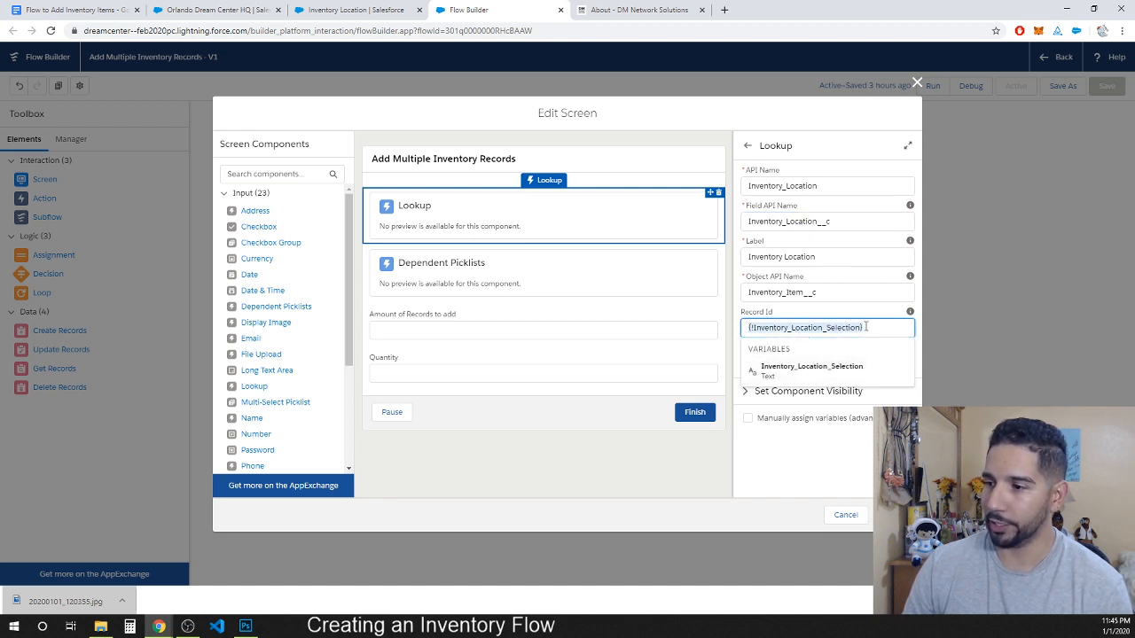
pyautogui.click(837, 319)
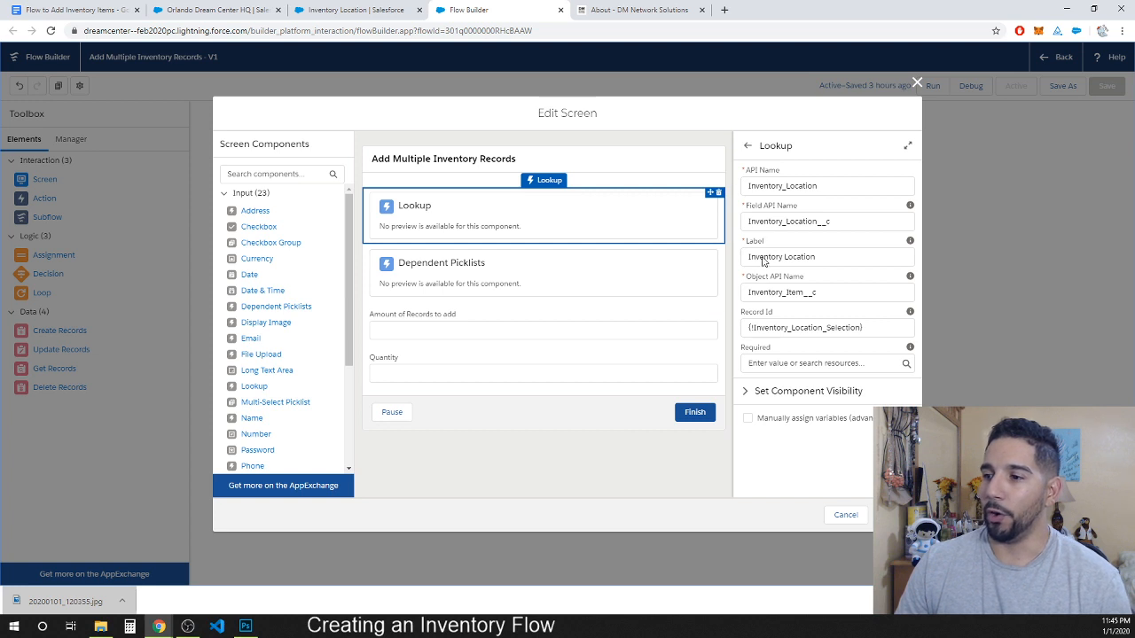
# - Examine the Dependent Picklists component's API Name, Object API Name, and Picklist 1 and Picklist 2 API Name settings
pyautogui.click(446, 265)
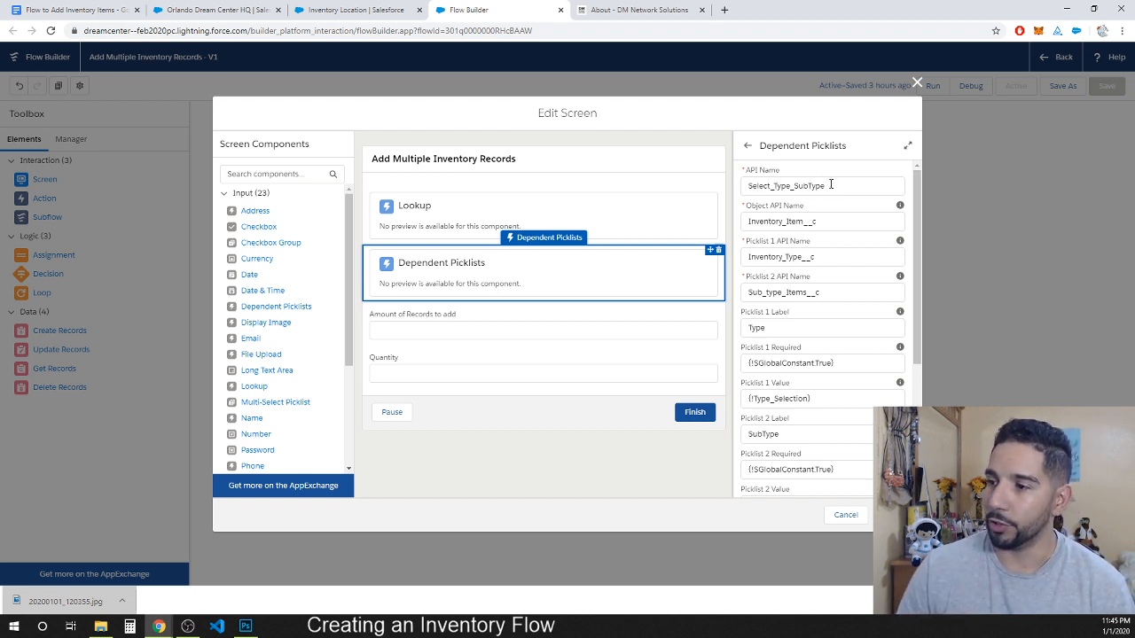
pyautogui.moveTo(830, 185); pyautogui.dragTo(744, 187)
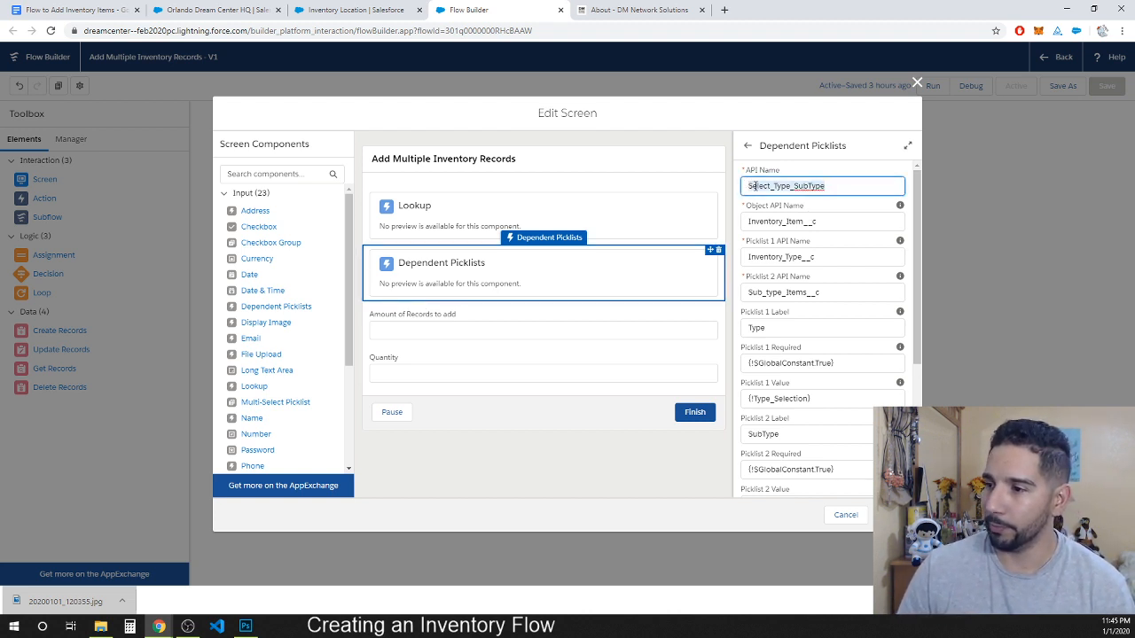
pyautogui.click(826, 223)
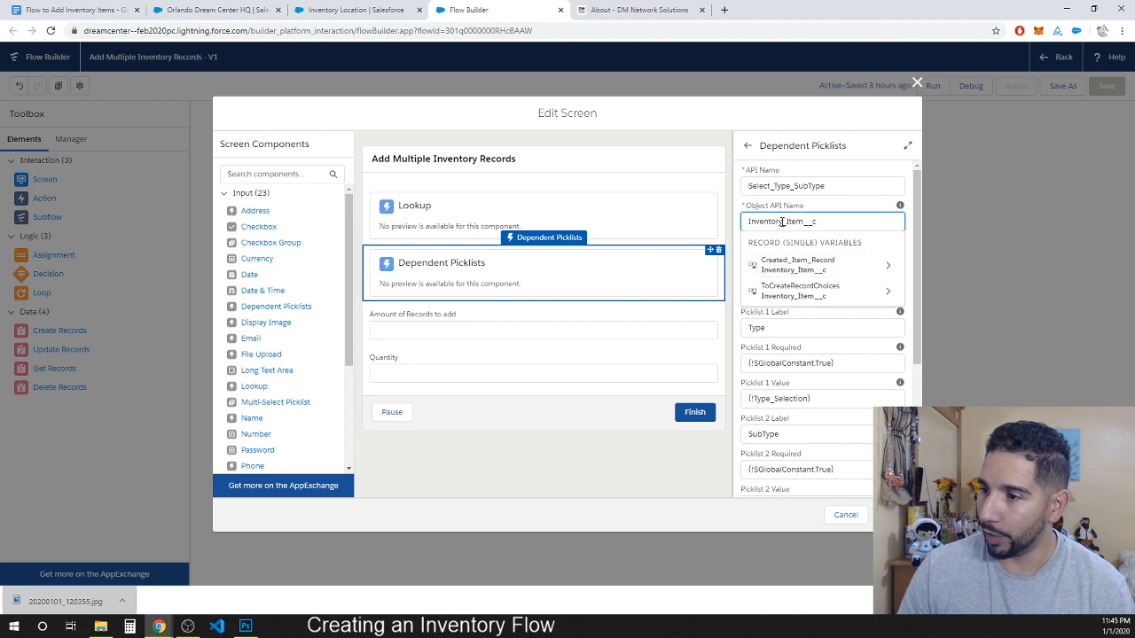
pyautogui.moveTo(805, 208); pyautogui.dragTo(746, 205)
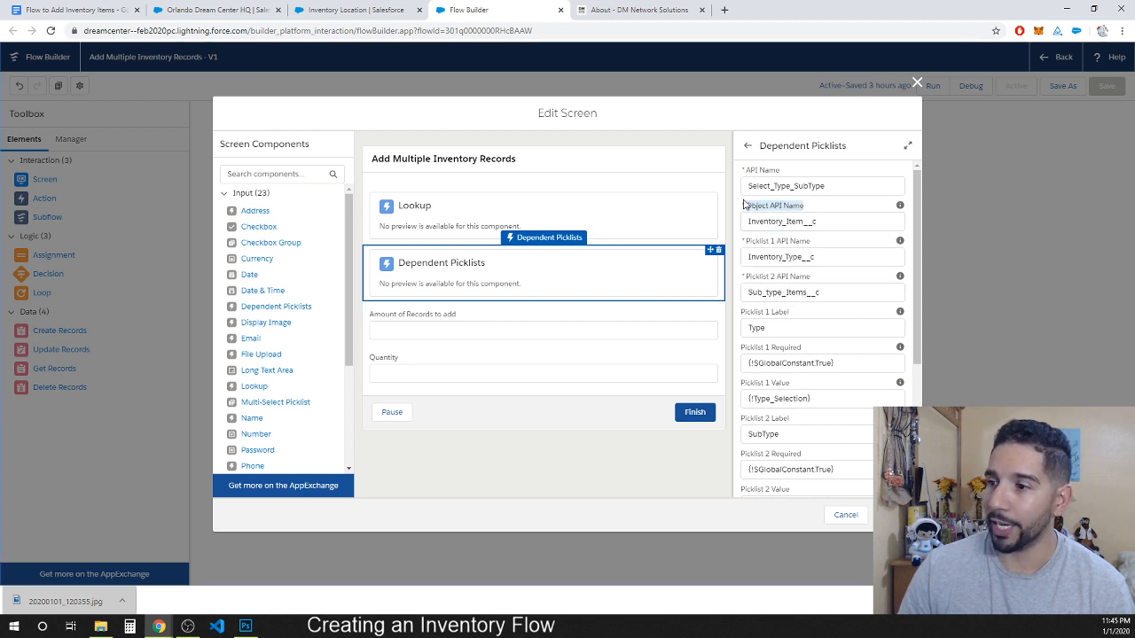
pyautogui.moveTo(838, 222); pyautogui.dragTo(749, 222)
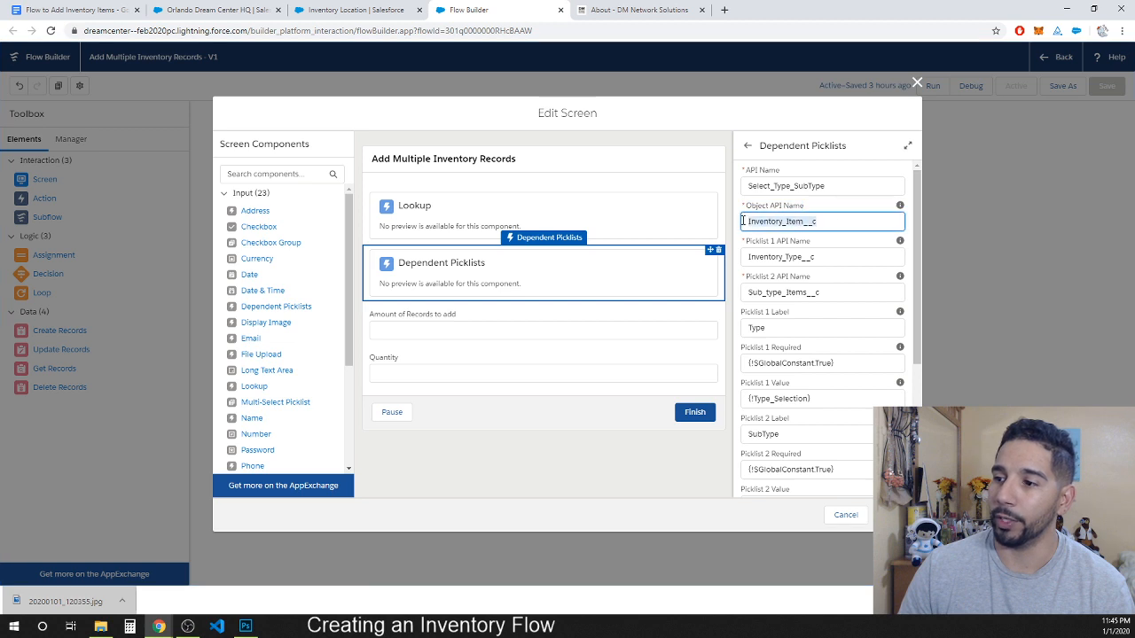
pyautogui.click(841, 208)
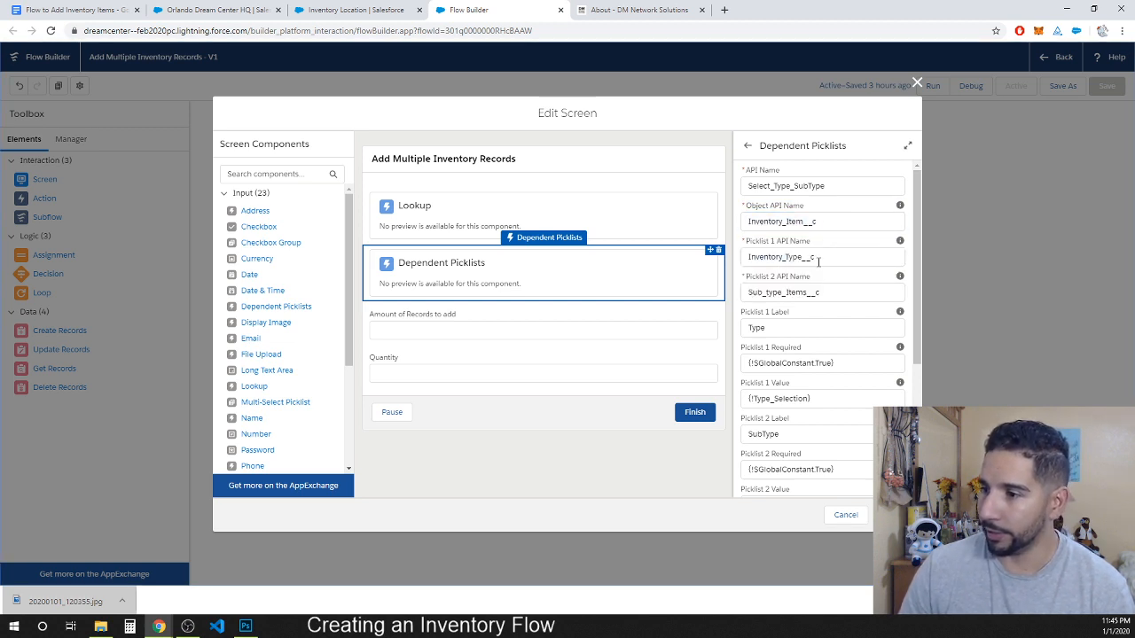
pyautogui.moveTo(747, 242)
pyautogui.mouseDown()
pyautogui.moveTo(817, 248)
pyautogui.moveTo(747, 256)
pyautogui.mouseUp()
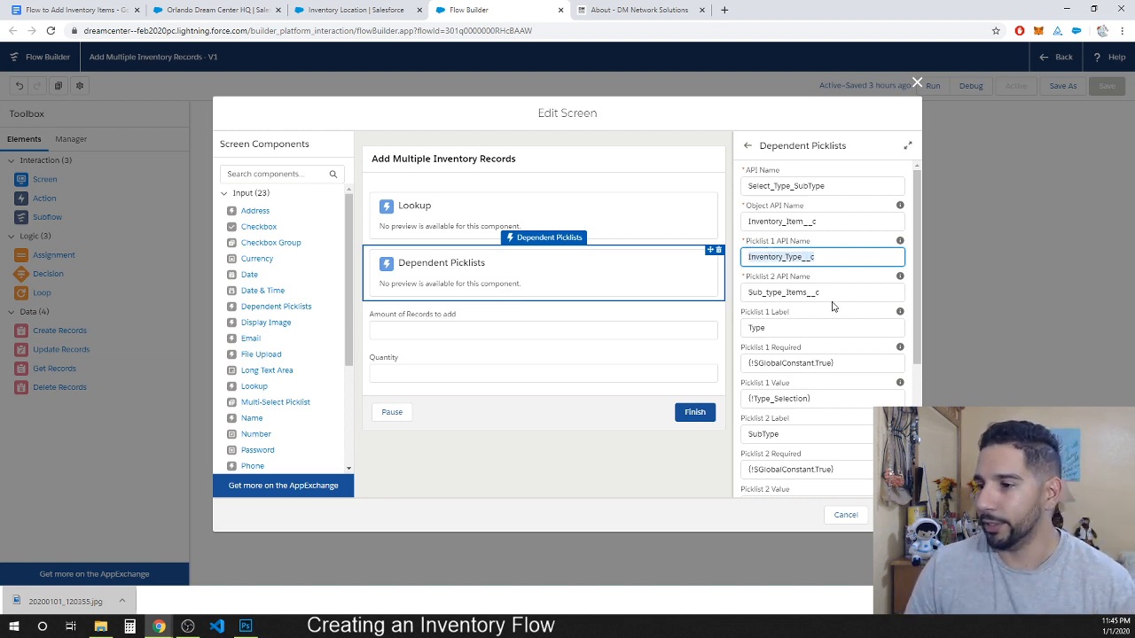
pyautogui.moveTo(830, 296); pyautogui.dragTo(745, 292)
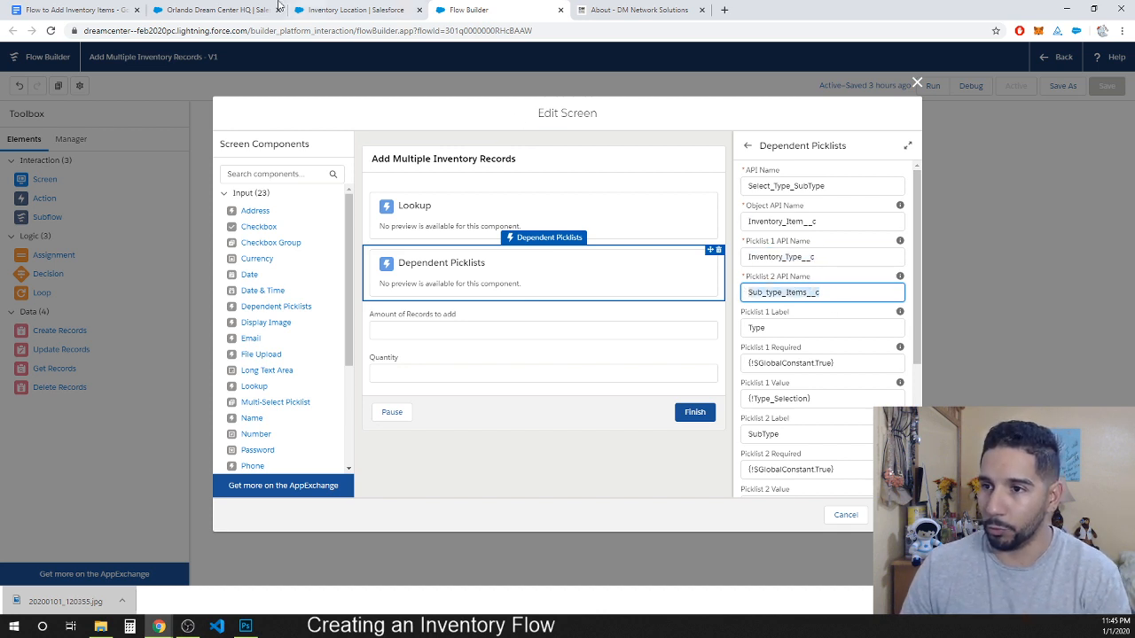
# - Switch to the Salesforce Setup page and open the Inventory Item object's Fields & Relationships in Object Manager
pyautogui.click(324, 10)
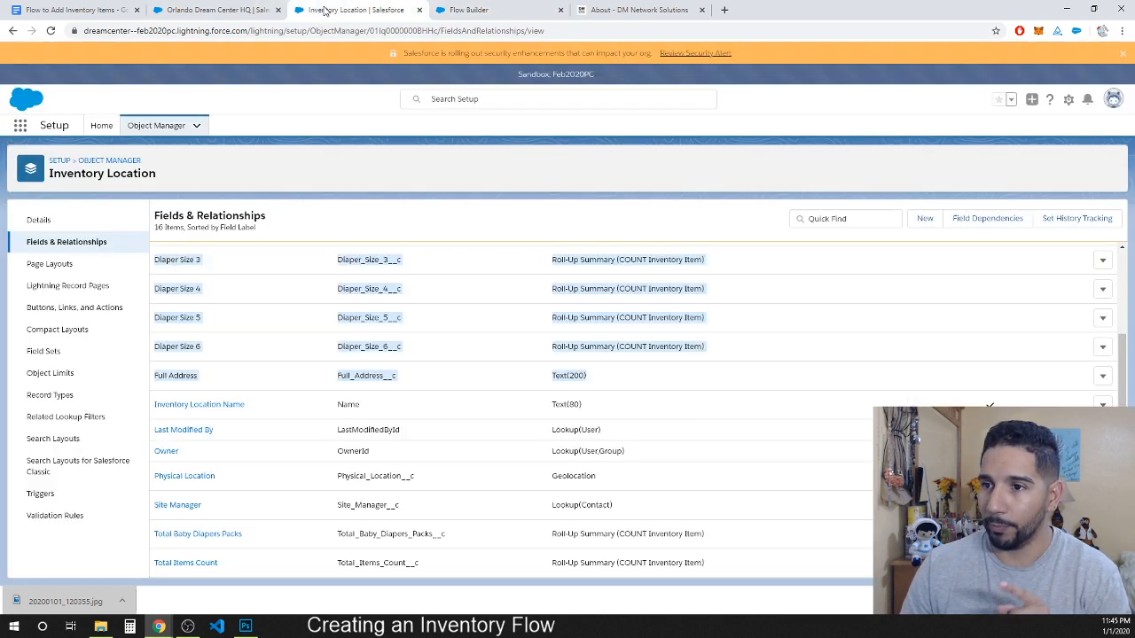
pyautogui.click(173, 125)
pyautogui.scroll(-5, 88, 336)
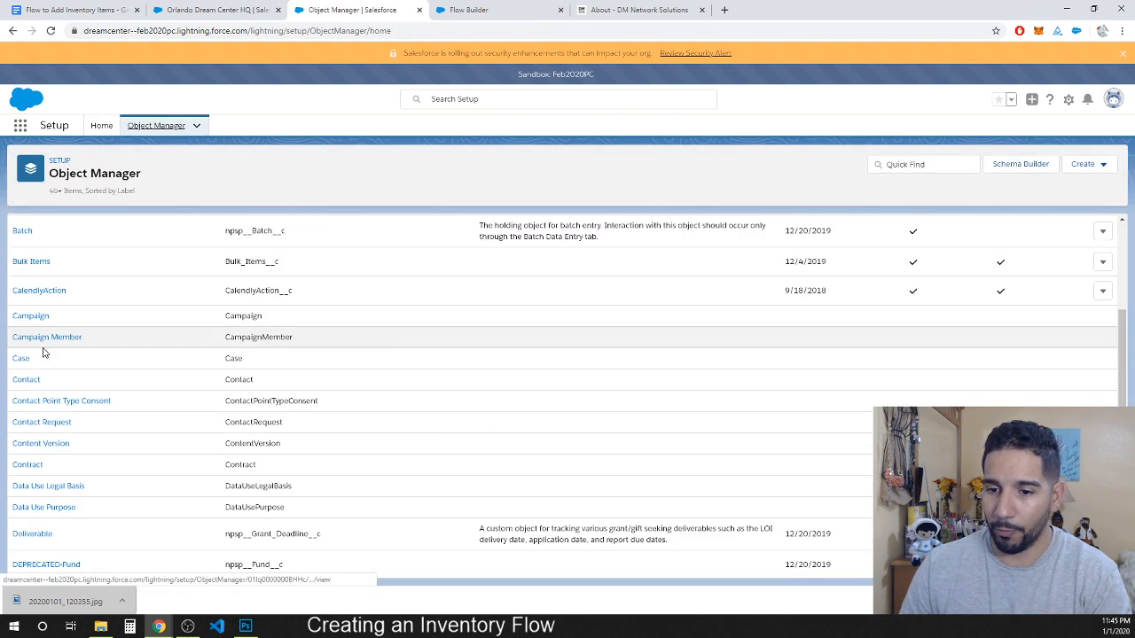
pyautogui.scroll(-10, 45, 372)
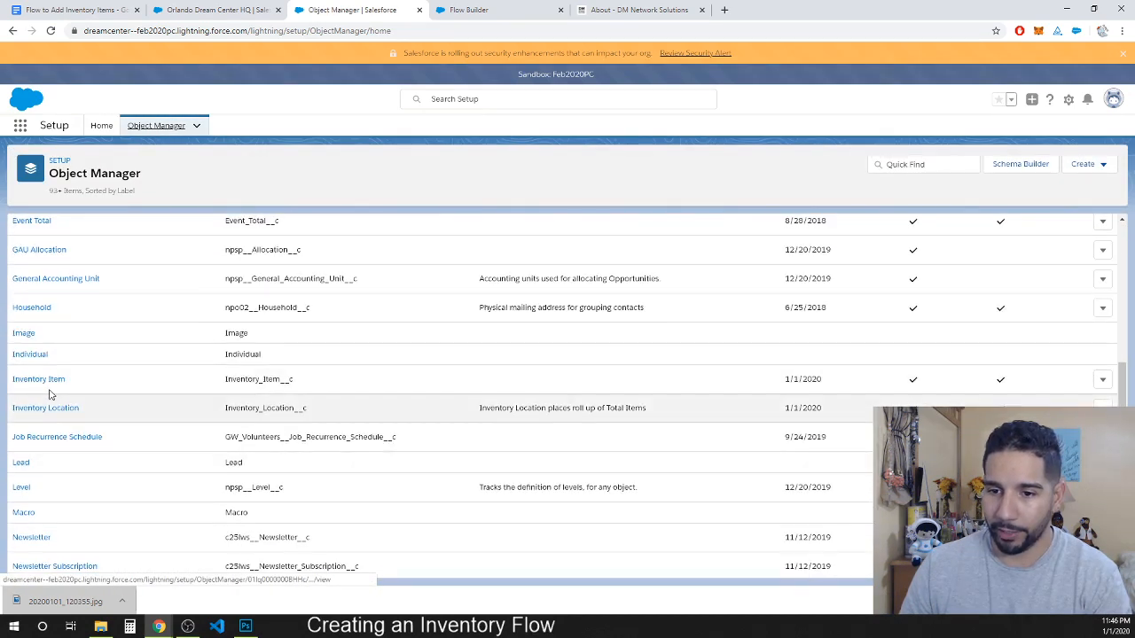
pyautogui.click(46, 381)
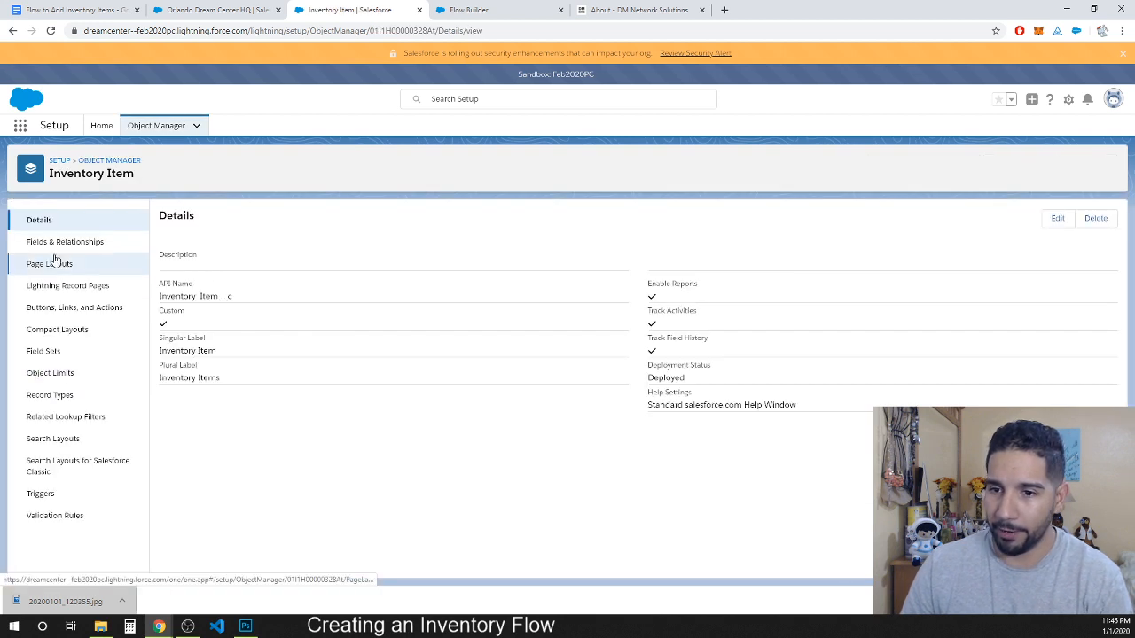
pyautogui.click(58, 242)
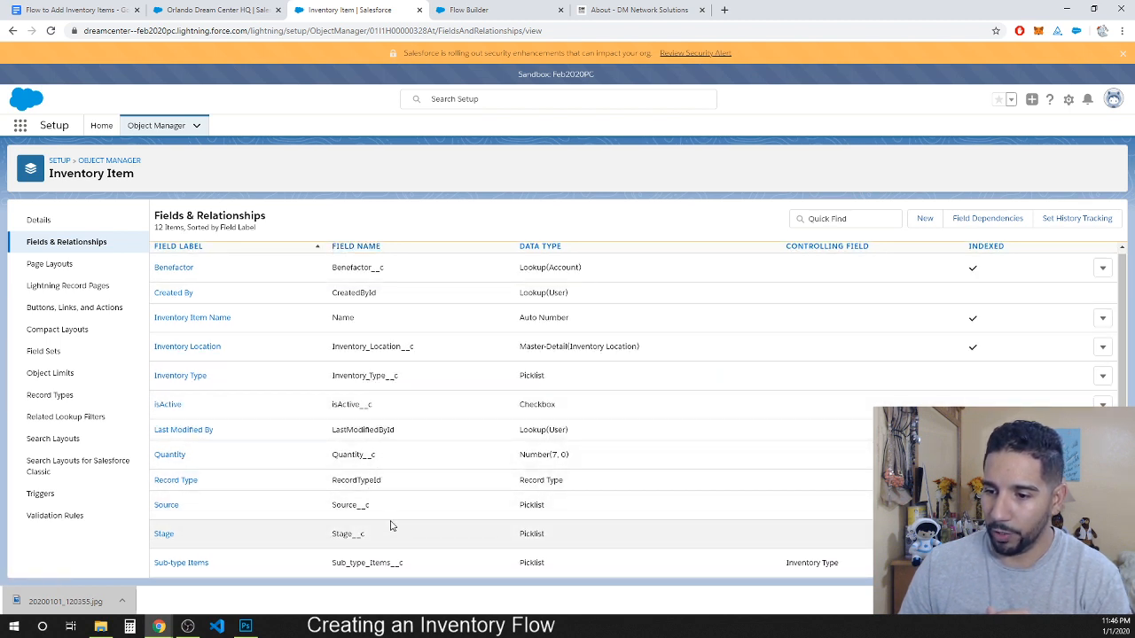
# - Check the API field names of the Inventory Type and Sub-type Items picklists
pyautogui.moveTo(411, 568); pyautogui.dragTo(324, 562)
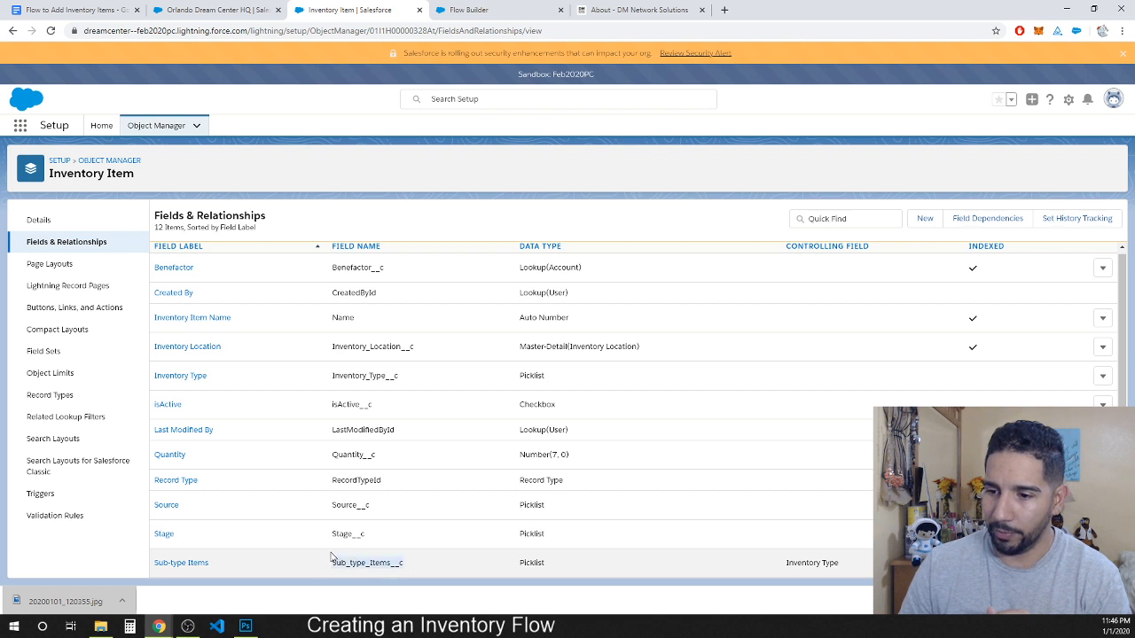
pyautogui.moveTo(406, 384); pyautogui.dragTo(317, 382)
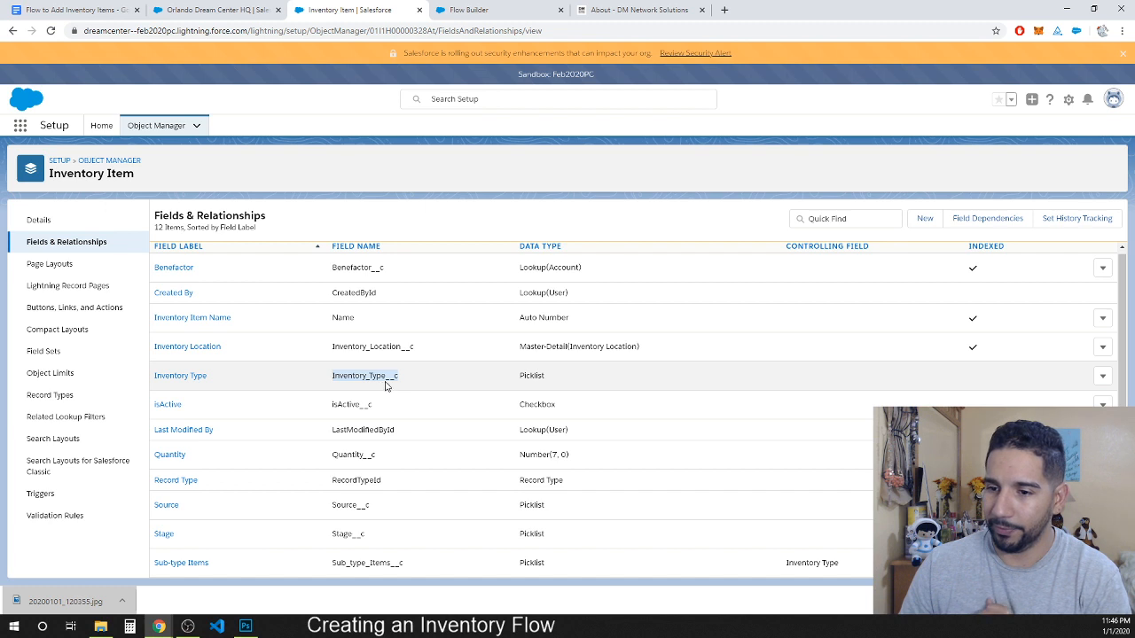
pyautogui.moveTo(413, 565); pyautogui.dragTo(325, 566)
# - Return to Flow Builder and examine the Dependent Picklists component's label, required and value settings for its picklists
pyautogui.click(528, 16)
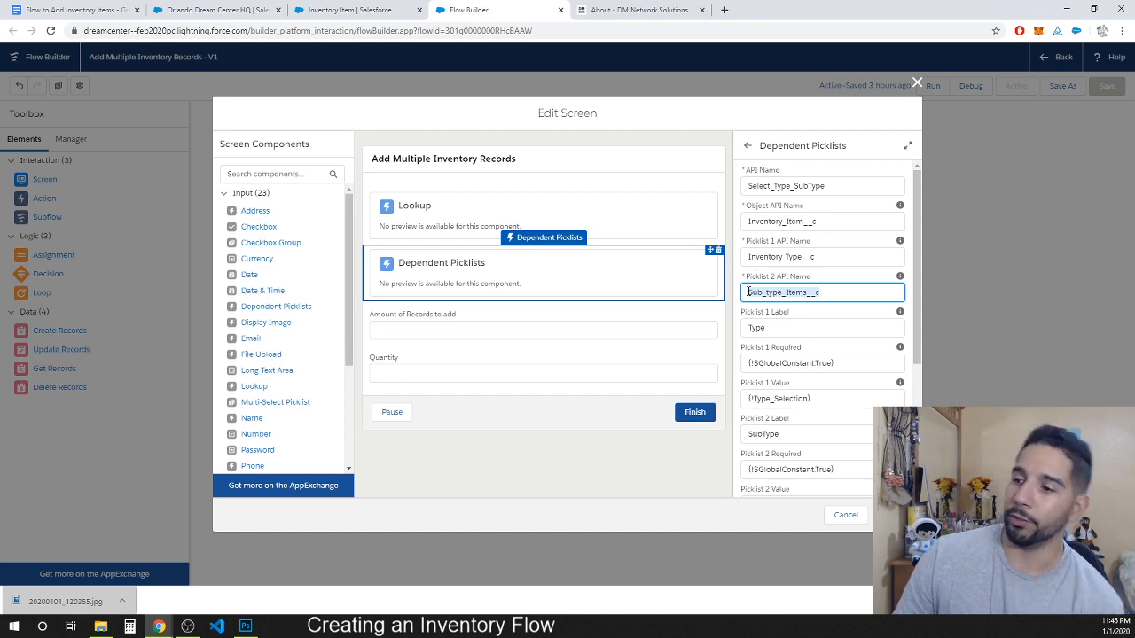
pyautogui.doubleClick(754, 328)
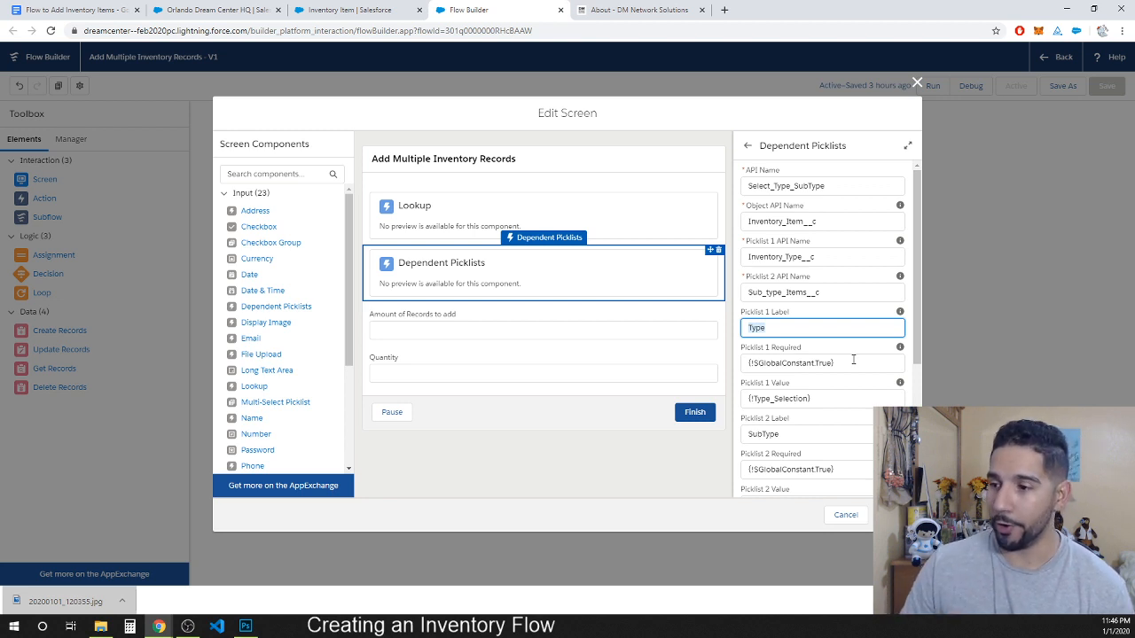
pyautogui.press('Tab')
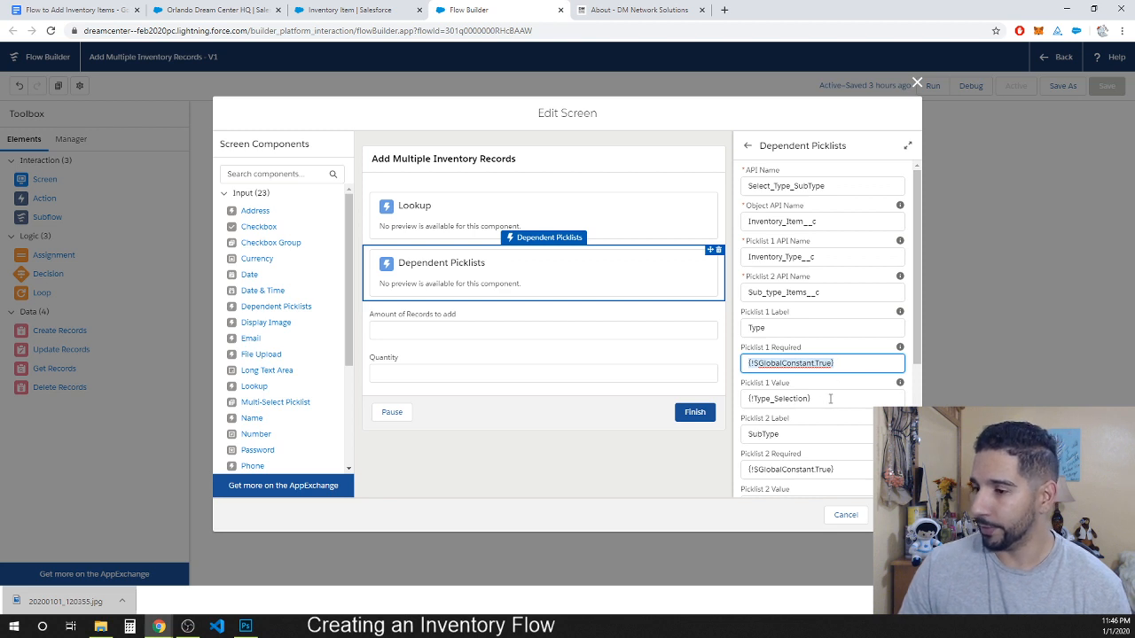
pyautogui.press('Tab')
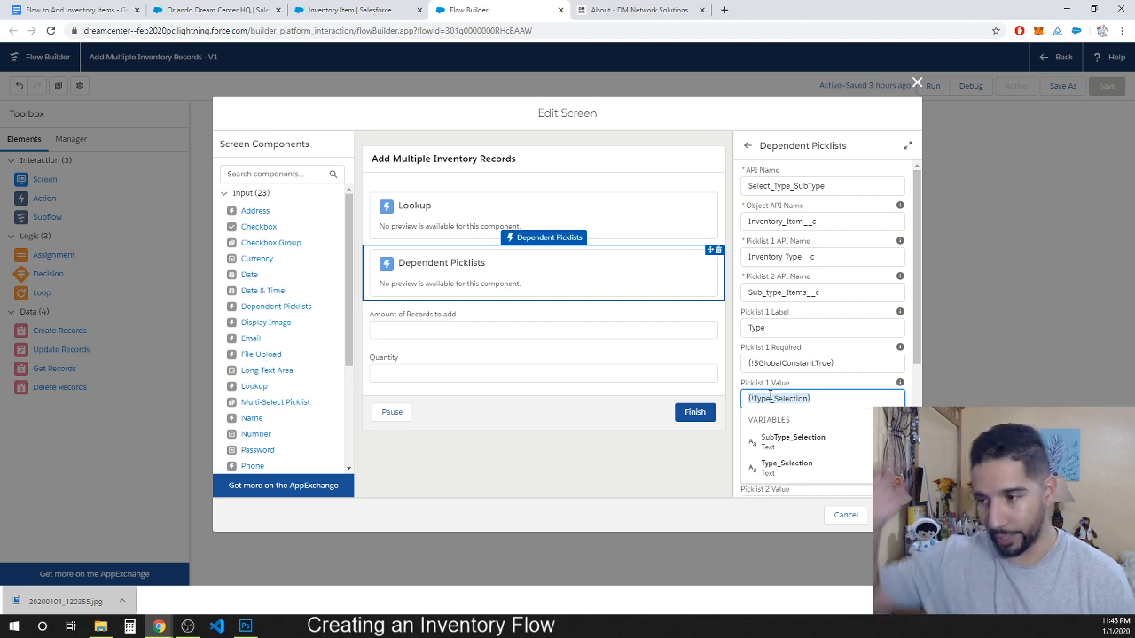
pyautogui.click(718, 440)
pyautogui.click(525, 265)
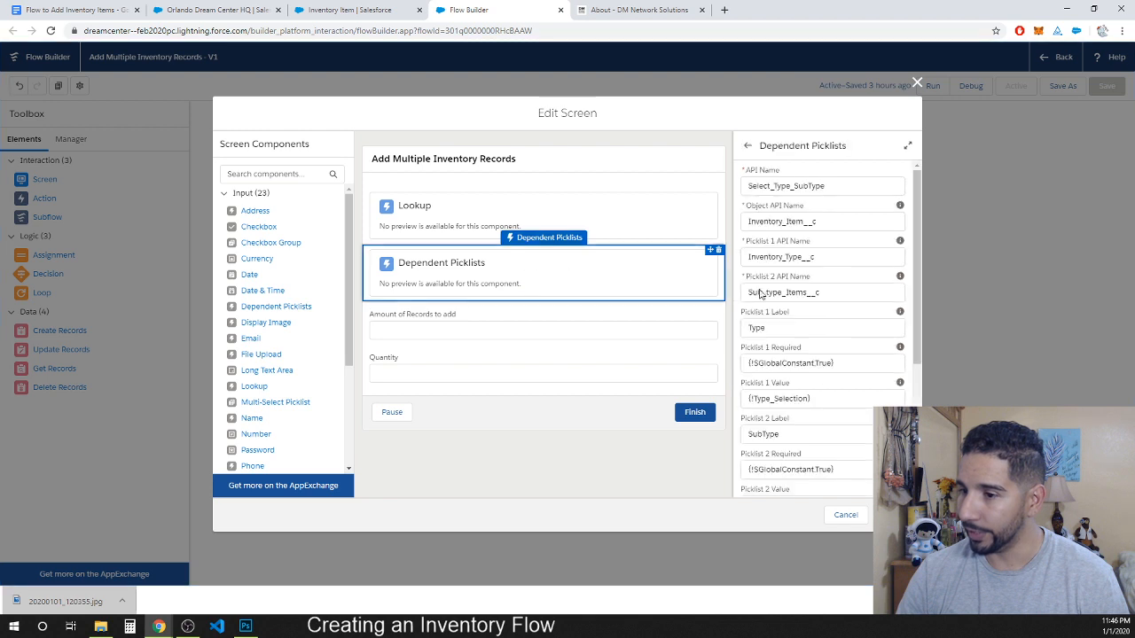
pyautogui.scroll(-2, 792, 399)
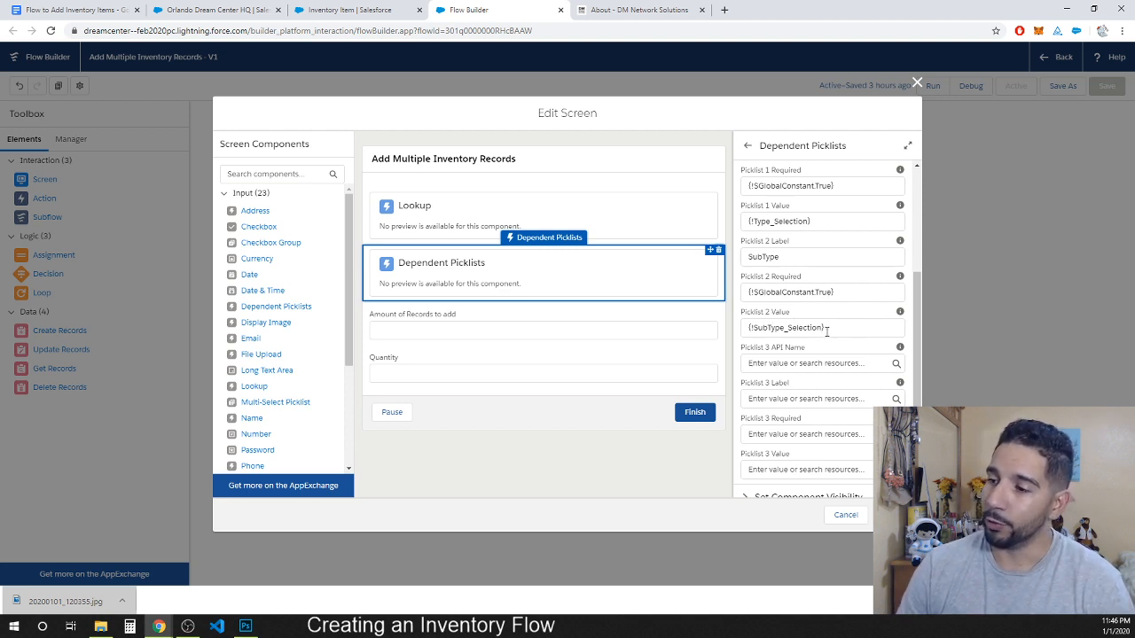
pyautogui.moveTo(826, 331)
pyautogui.mouseDown()
pyautogui.moveTo(753, 328)
pyautogui.moveTo(821, 334)
pyautogui.mouseUp()
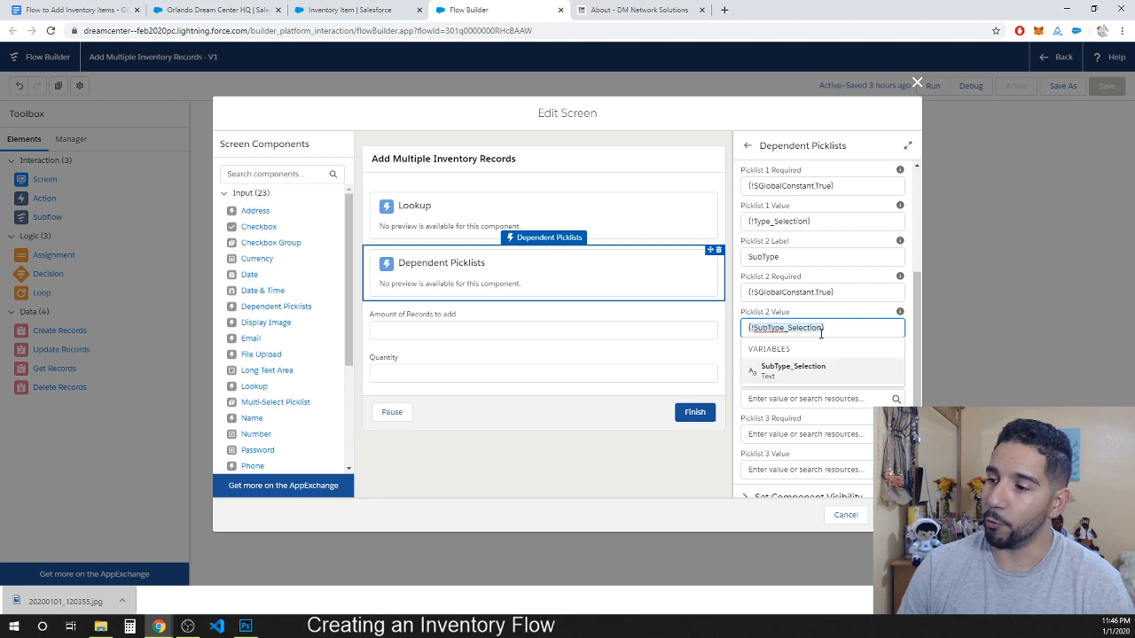
pyautogui.click(847, 316)
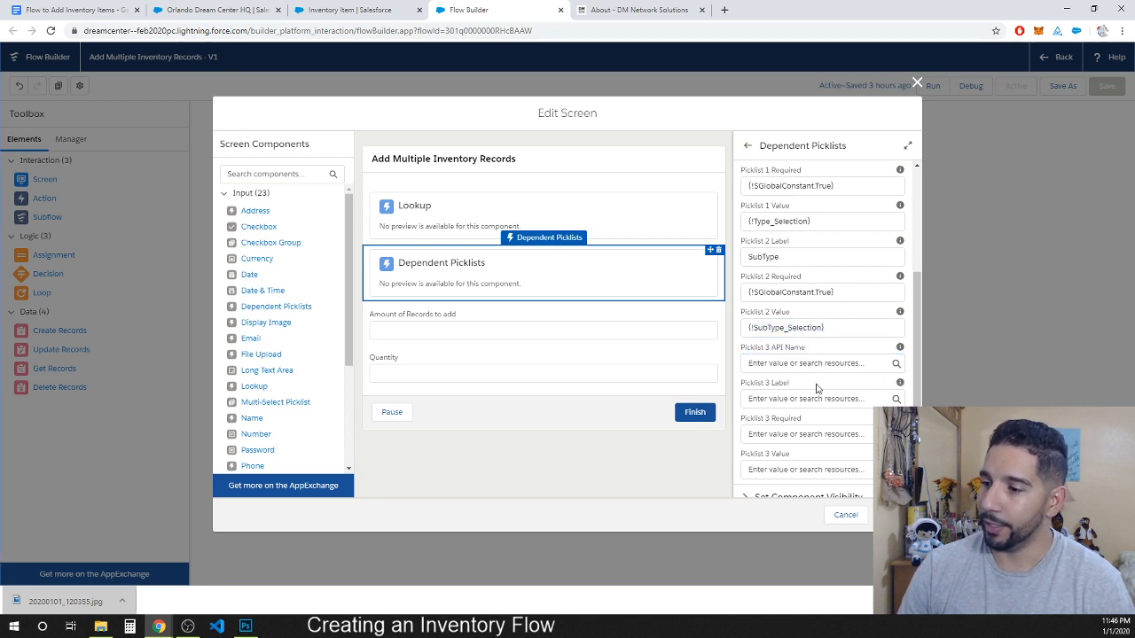
pyautogui.scroll(-1, 816, 404)
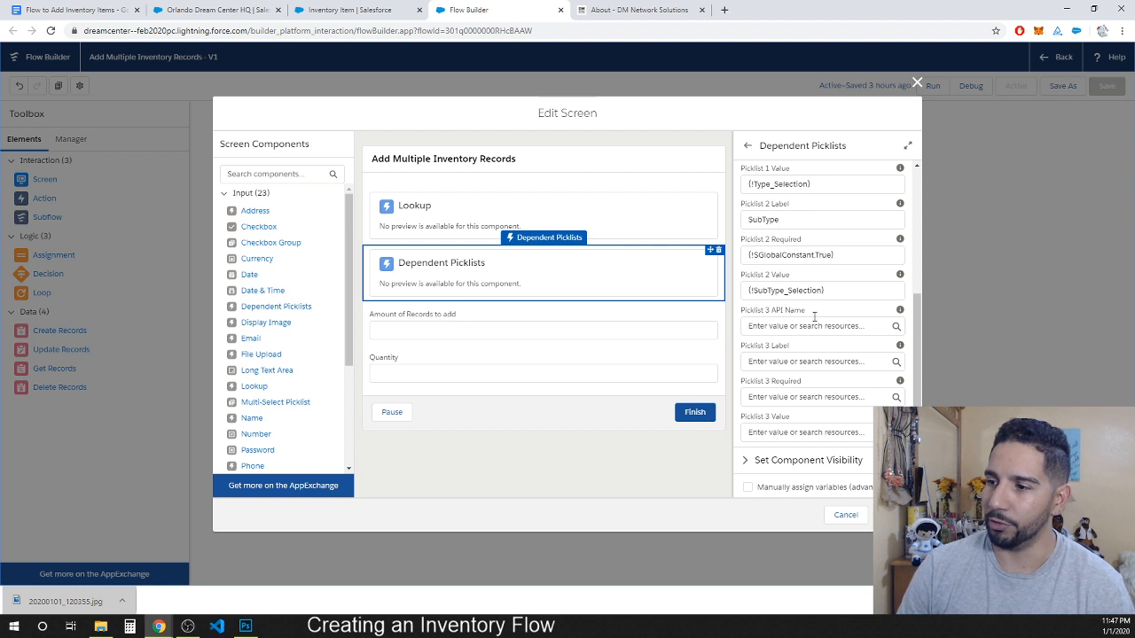
# - Review the default values of the Amount of Records to add and Quantity number components, then close the screen editor
pyautogui.click(487, 319)
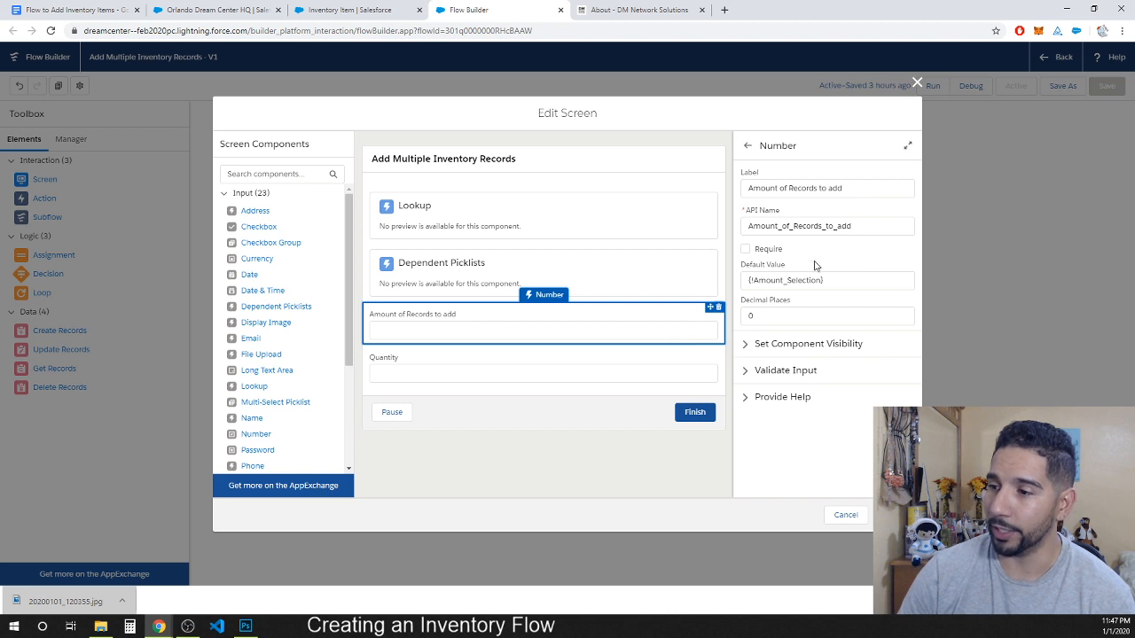
pyautogui.click(789, 280)
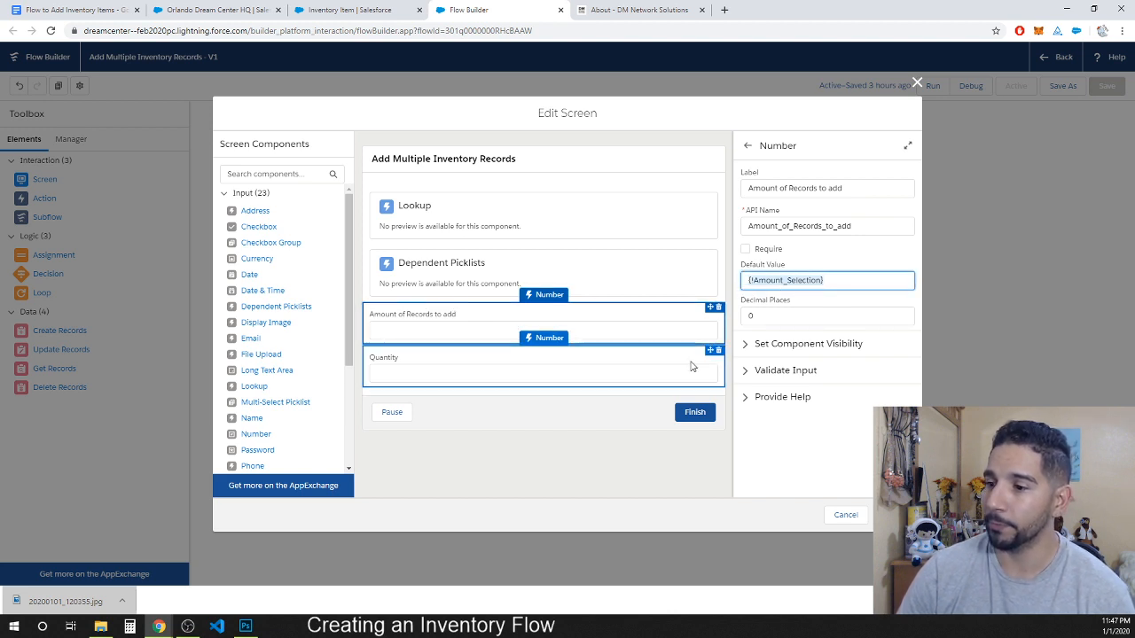
pyautogui.click(565, 374)
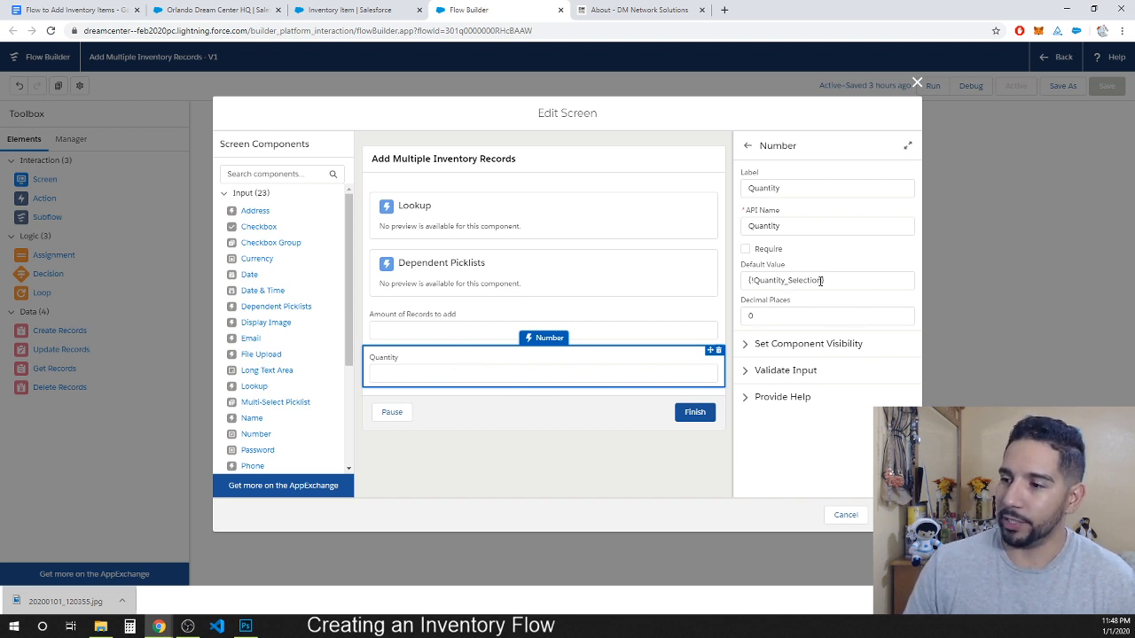
pyautogui.moveTo(823, 280); pyautogui.dragTo(747, 280)
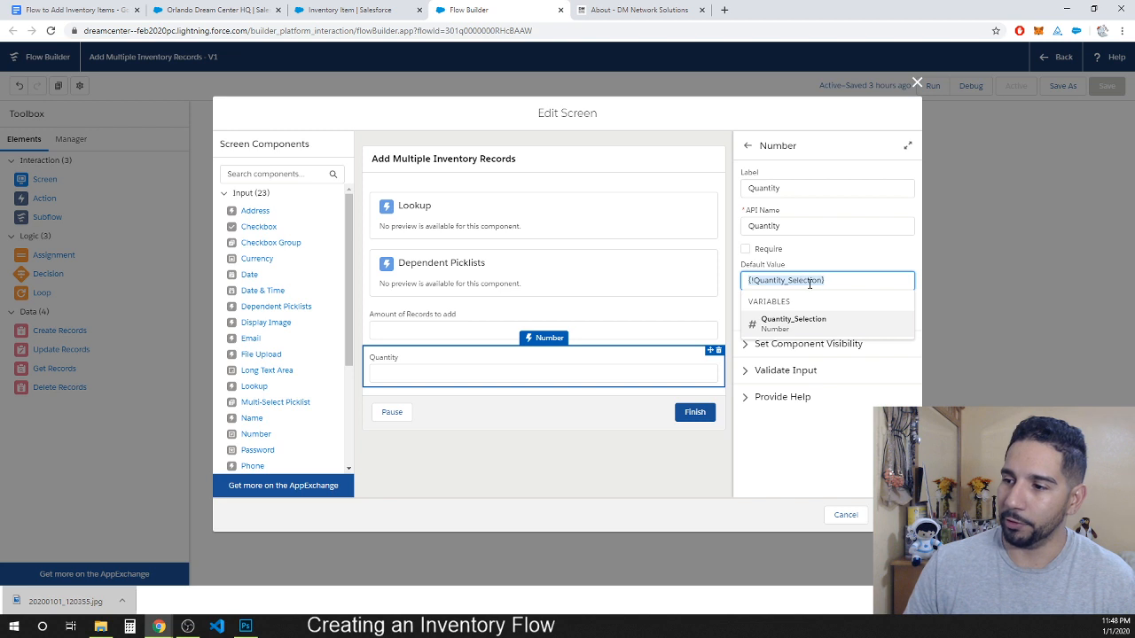
pyautogui.click(684, 454)
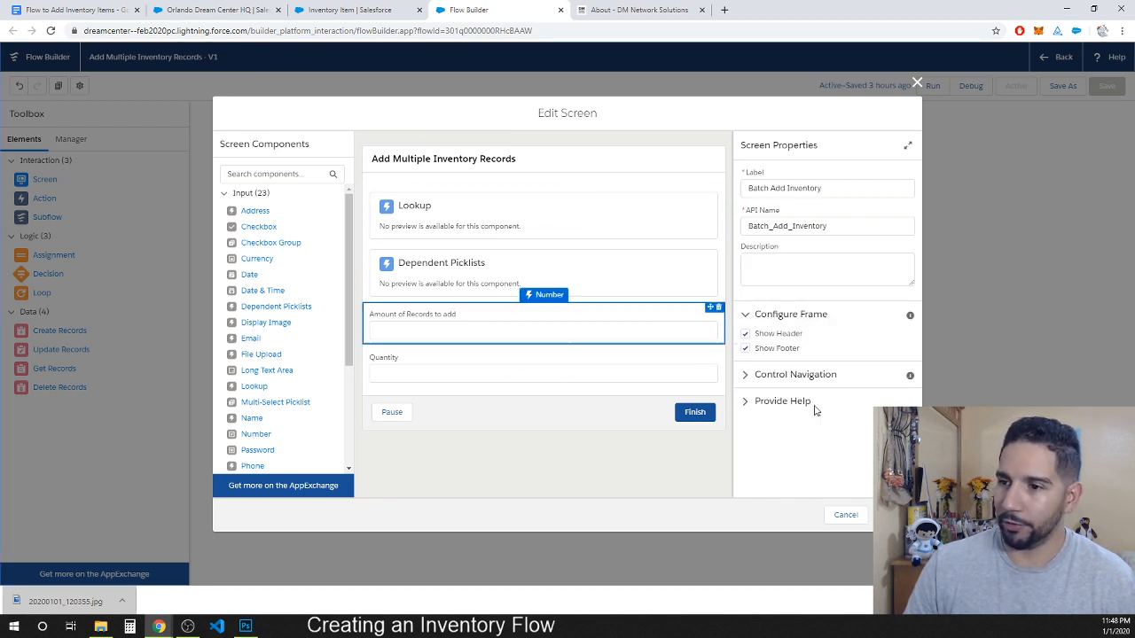
pyautogui.click(891, 515)
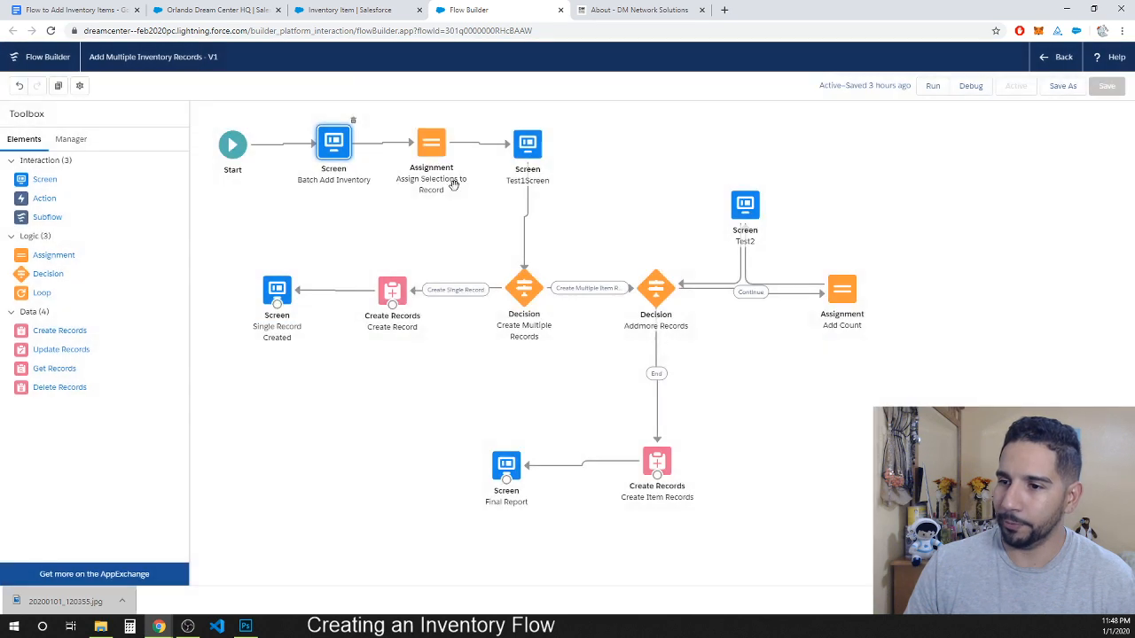
# - Open the Assign Selections to Record assignment and examine the Inventory Type, Sub-type Items, Quantity and Inventory Location variable rows
pyautogui.doubleClick(431, 141)
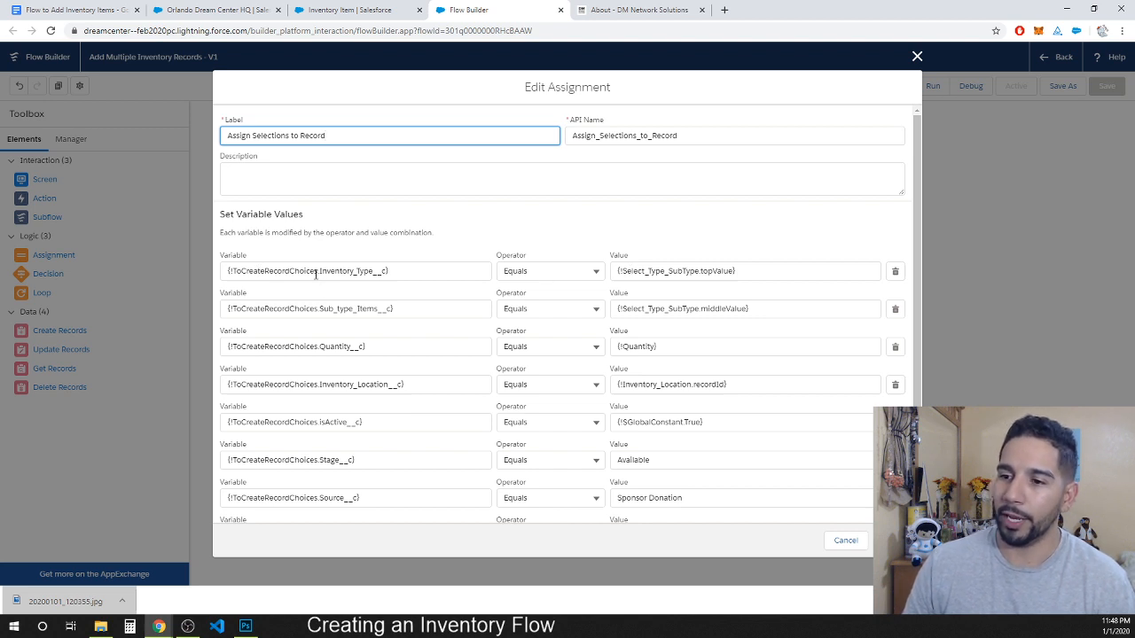
pyautogui.moveTo(317, 274); pyautogui.dragTo(232, 274)
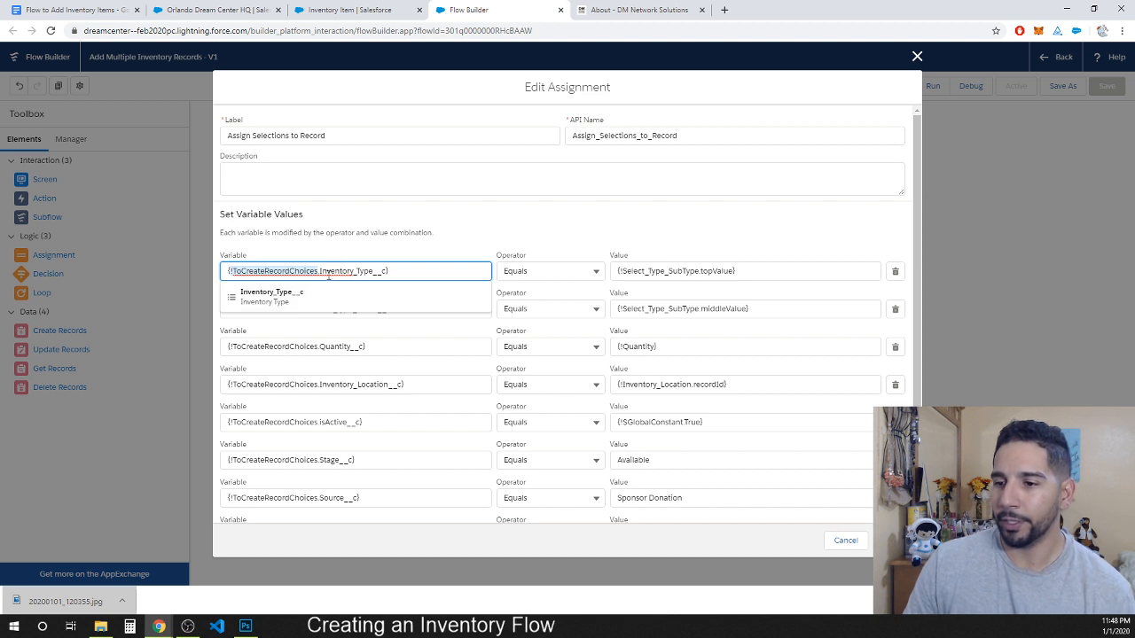
pyautogui.click(392, 272)
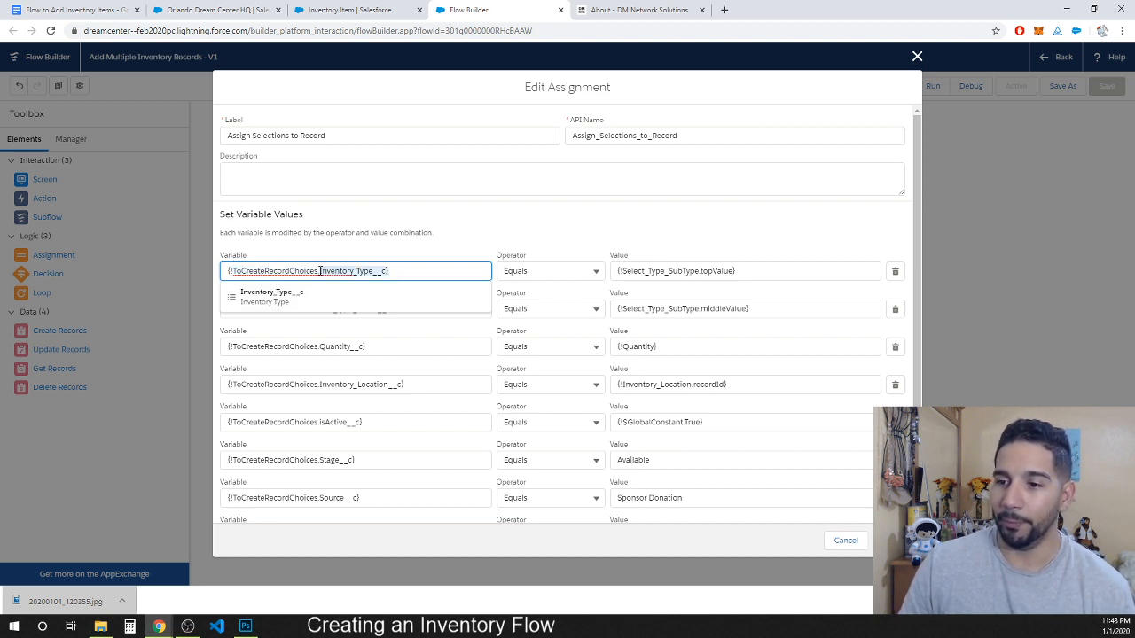
pyautogui.click(411, 259)
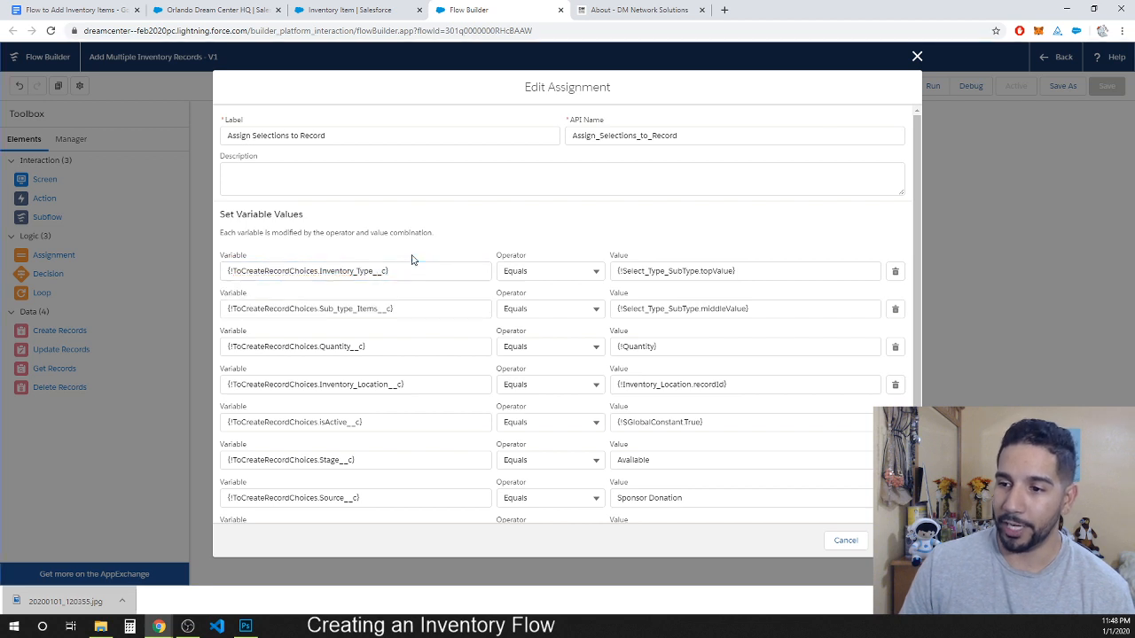
pyautogui.click(388, 304)
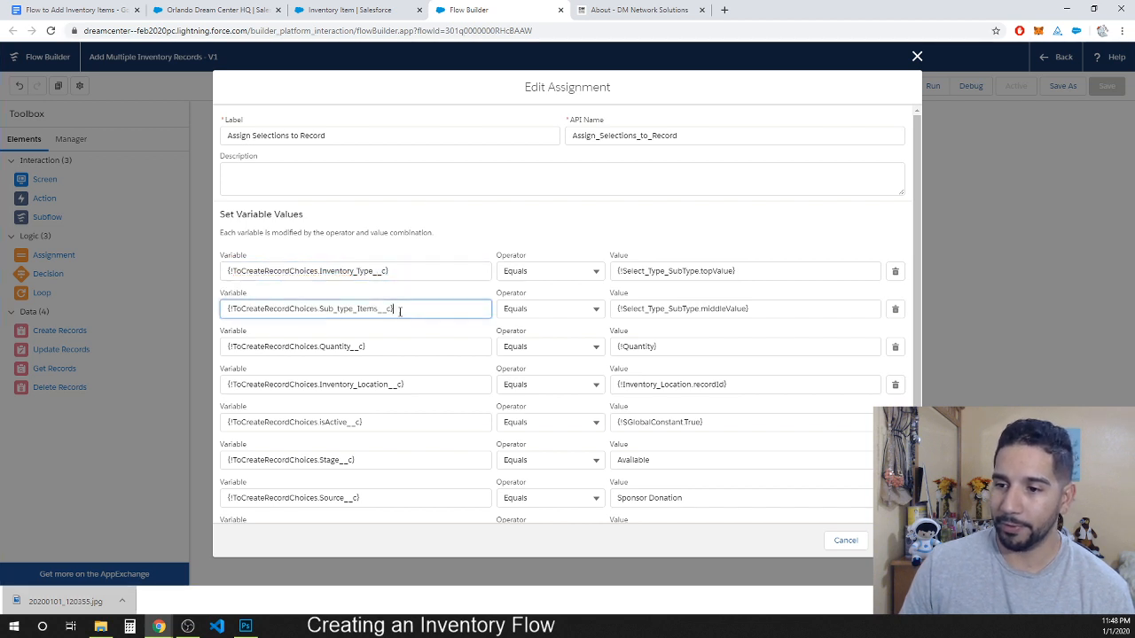
pyautogui.click(383, 361)
pyautogui.moveTo(415, 387); pyautogui.dragTo(318, 375)
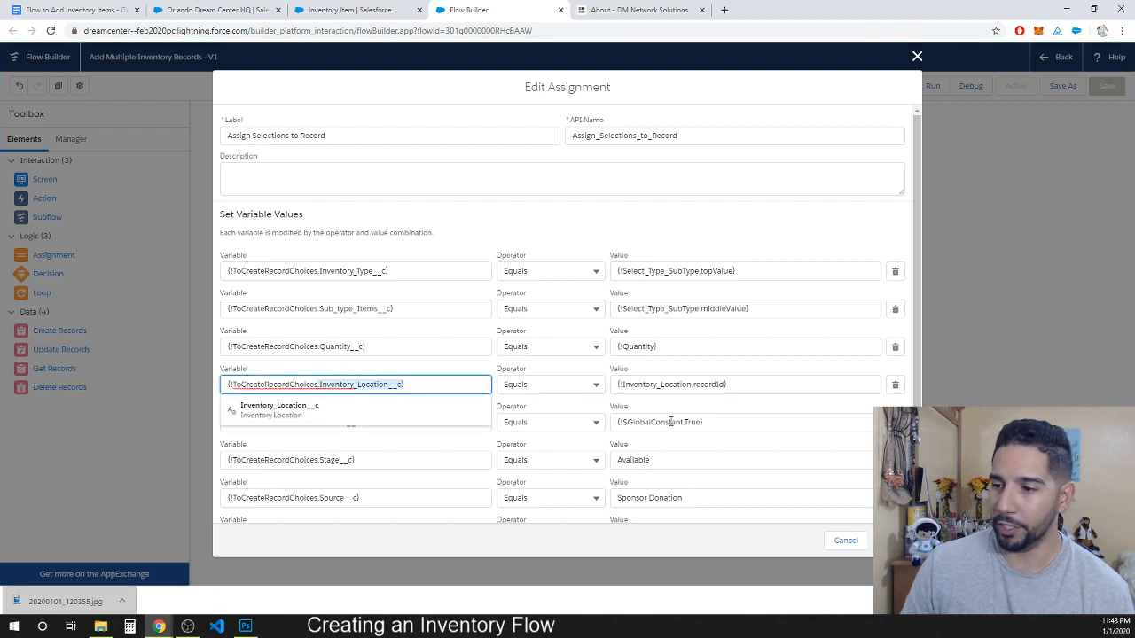
pyautogui.moveTo(740, 383); pyautogui.dragTo(643, 384)
pyautogui.scroll(-2, 383, 414)
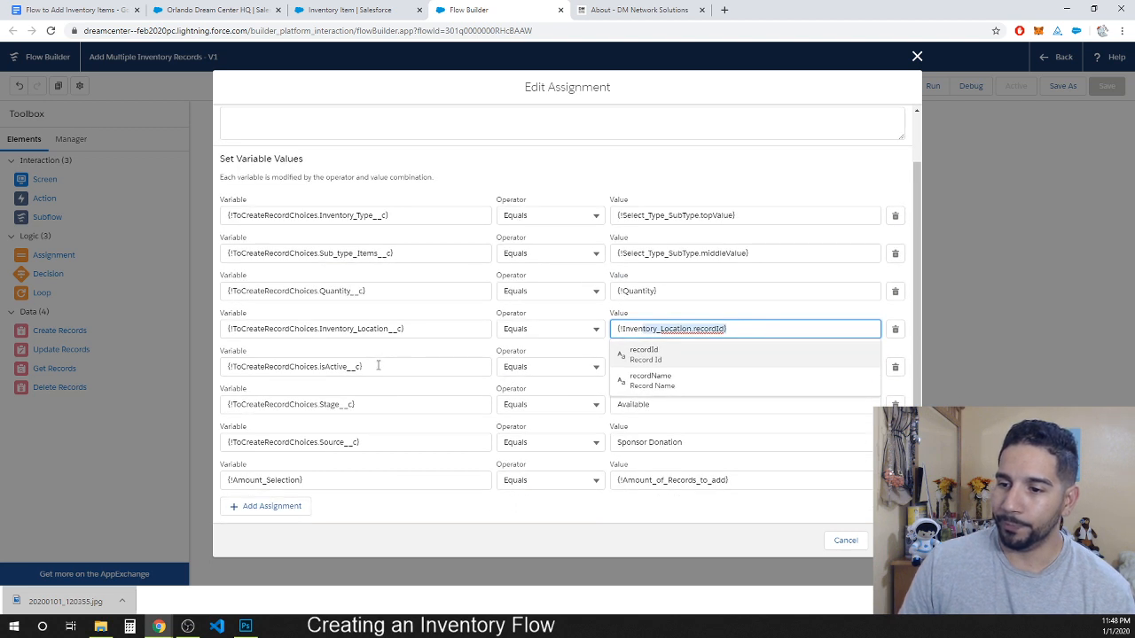
# - Examine the isActive, Stage, Source and Amount_Selection assignments together with the values assigned to them
pyautogui.click(366, 366)
pyautogui.moveTo(366, 366); pyautogui.dragTo(320, 365)
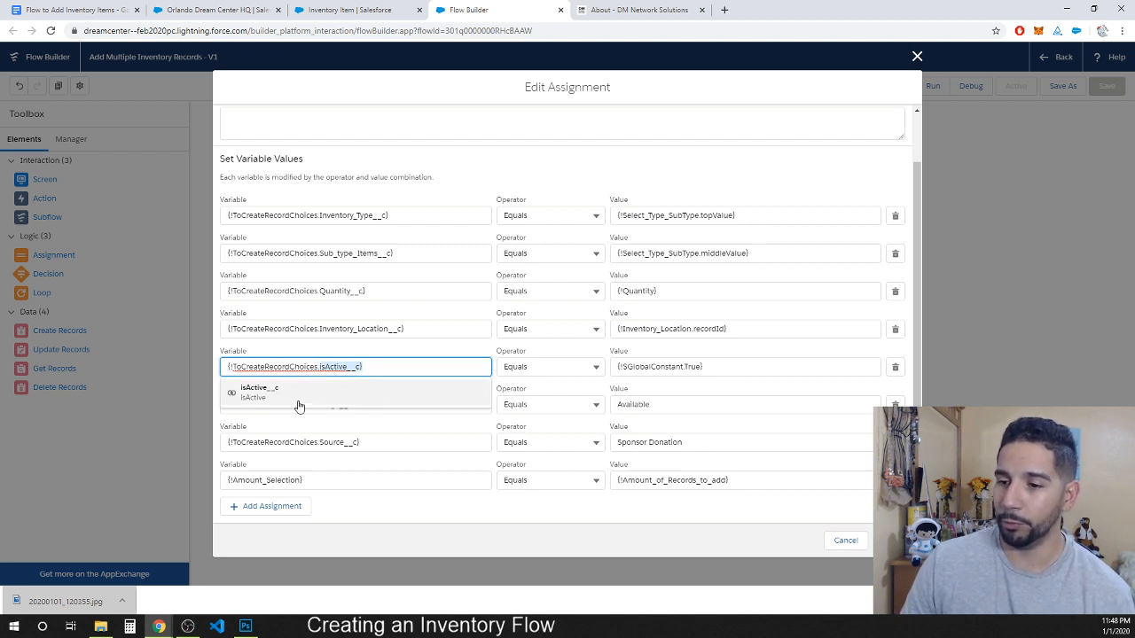
pyautogui.click(296, 441)
pyautogui.click(363, 403)
pyautogui.moveTo(366, 404); pyautogui.dragTo(309, 403)
pyautogui.click(672, 405)
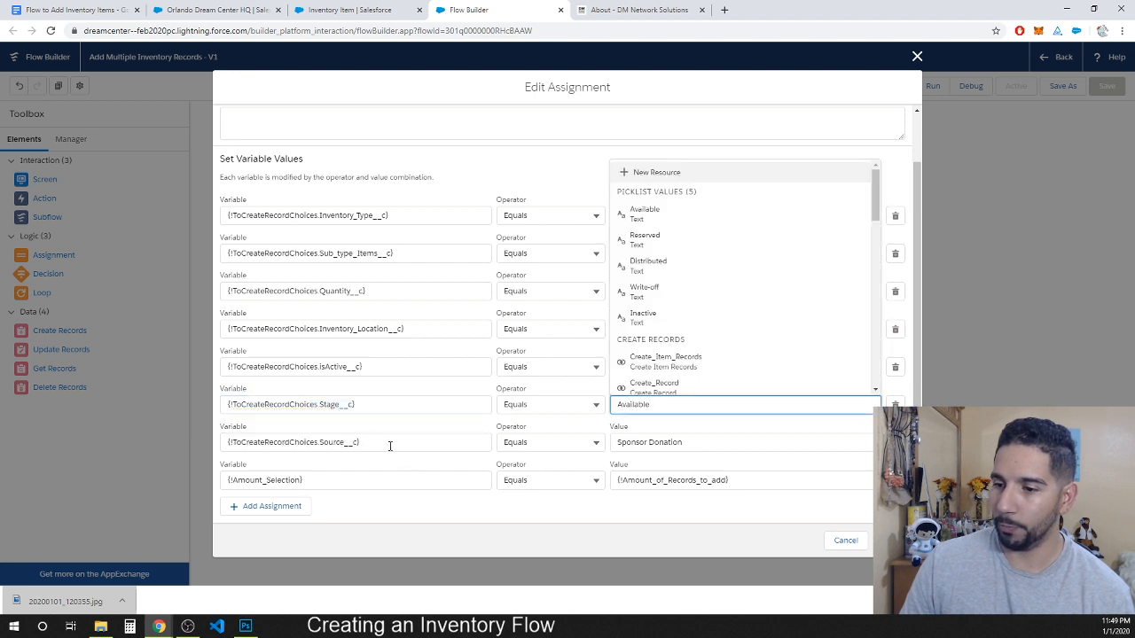
pyautogui.moveTo(387, 443); pyautogui.dragTo(314, 436)
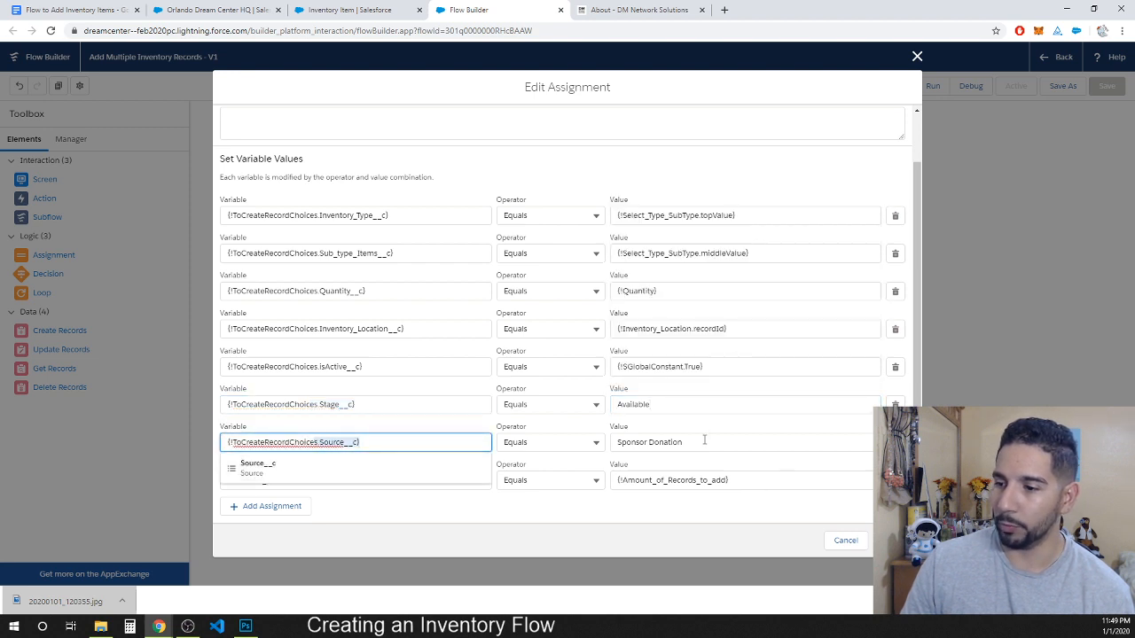
pyautogui.moveTo(704, 441); pyautogui.dragTo(600, 443)
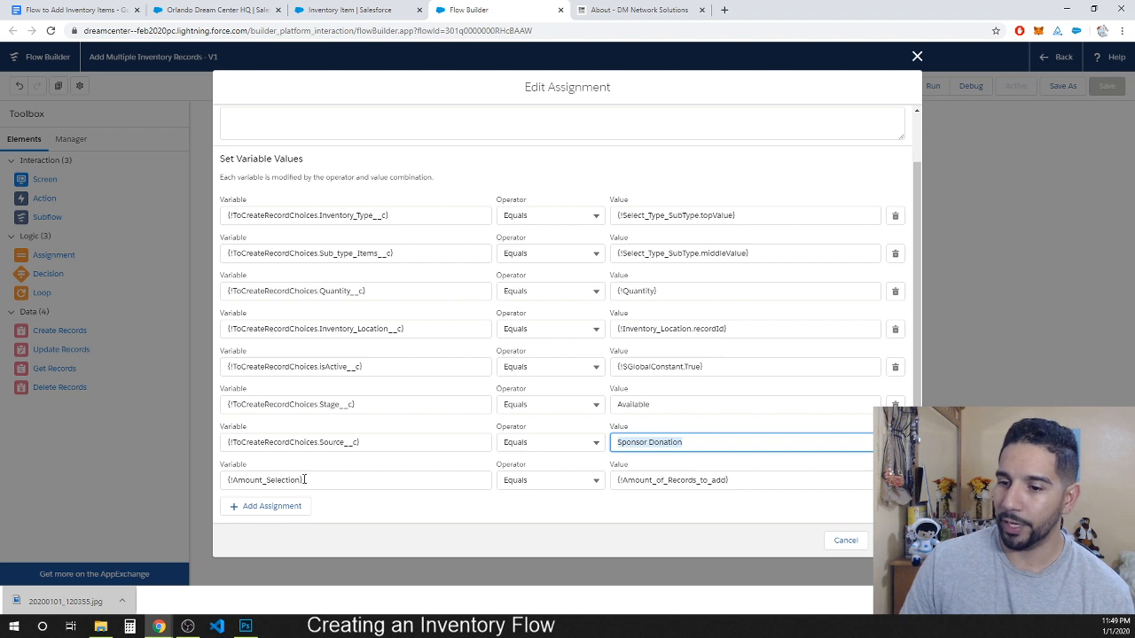
pyautogui.moveTo(320, 478); pyautogui.dragTo(226, 481)
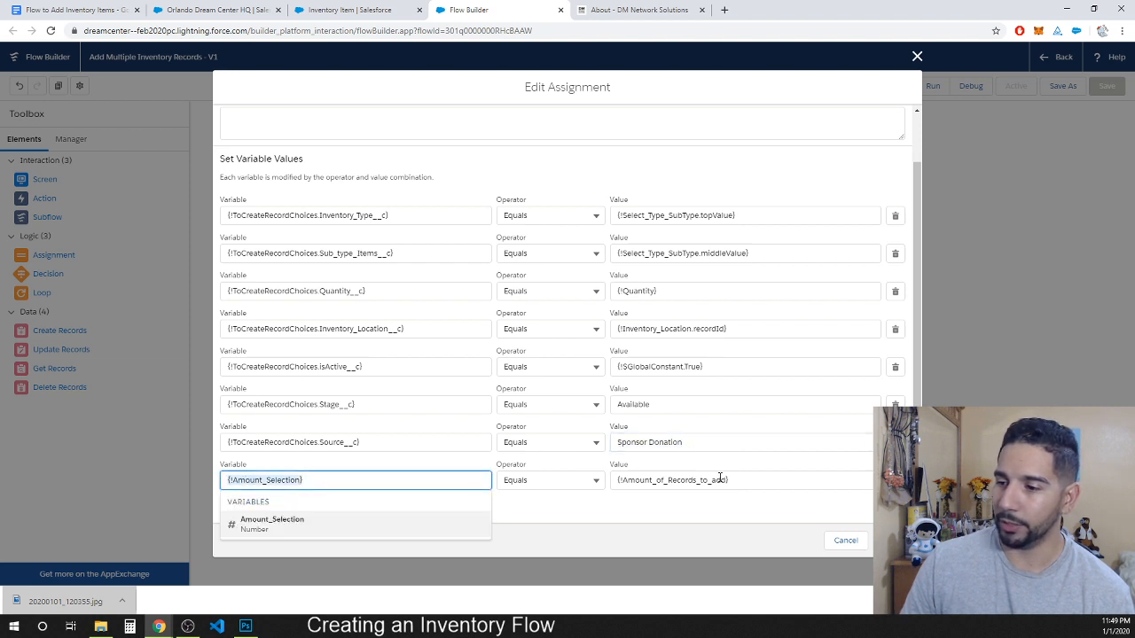
pyautogui.moveTo(741, 483); pyautogui.dragTo(608, 479)
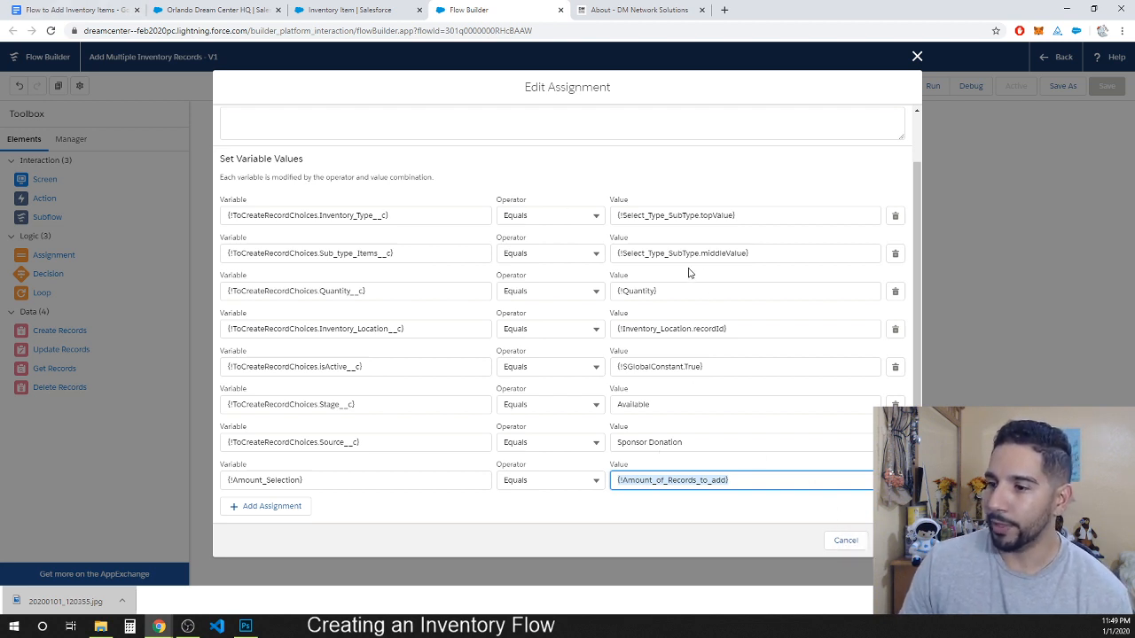
# - Review how the assignment references the dependent picklists' topValue and middleValue and the location's recordId, then close the assignment editor
pyautogui.click(744, 215)
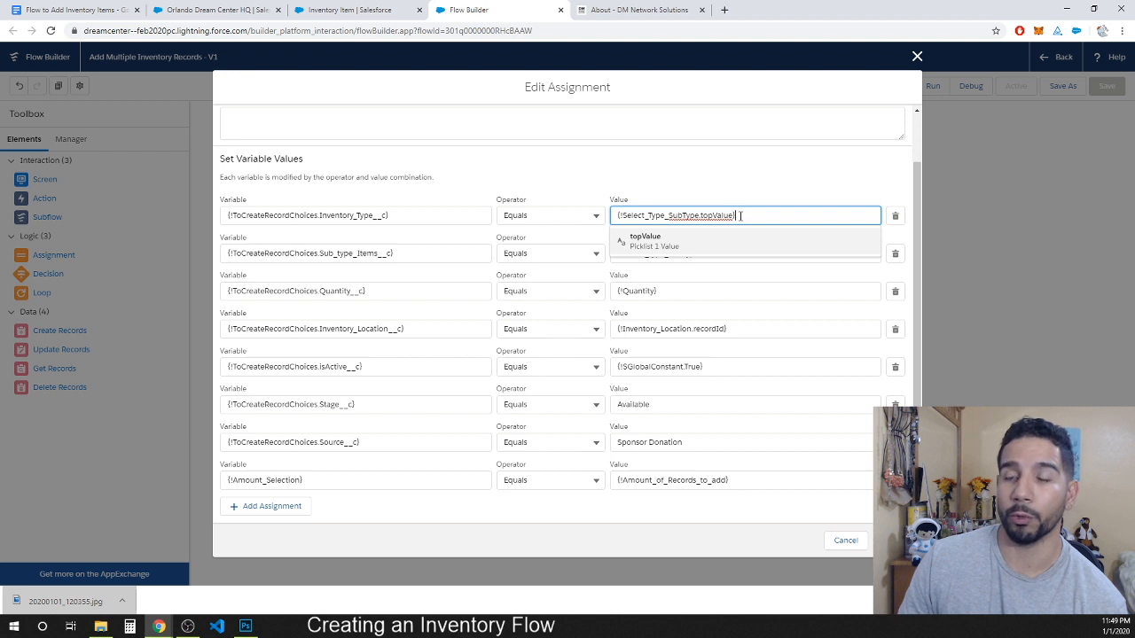
pyautogui.write('}')
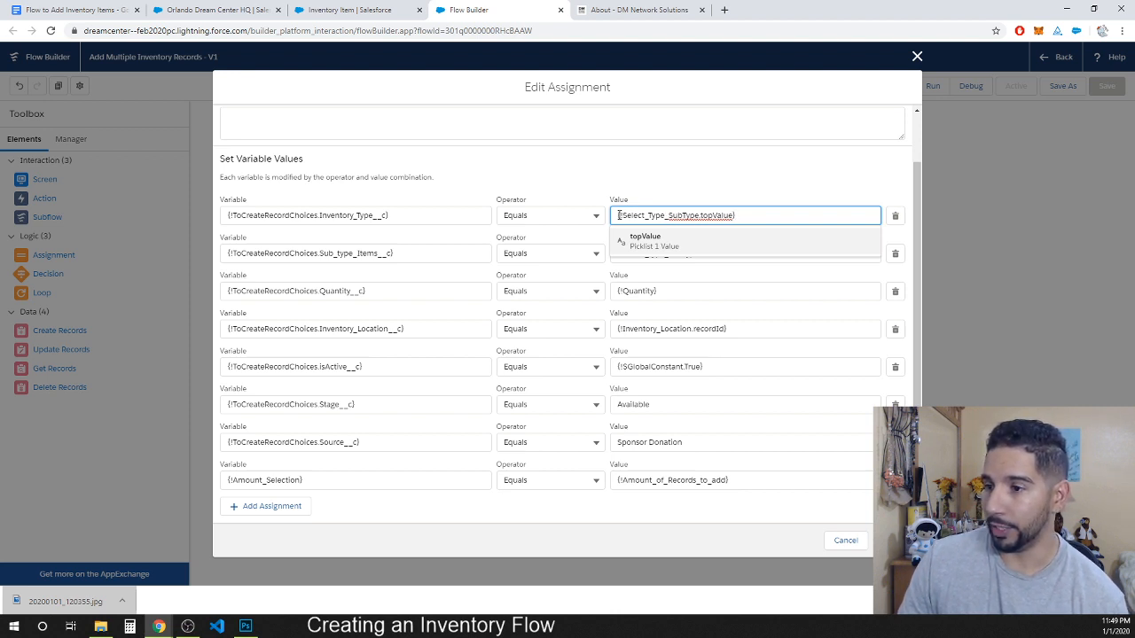
pyautogui.moveTo(620, 215); pyautogui.dragTo(691, 217)
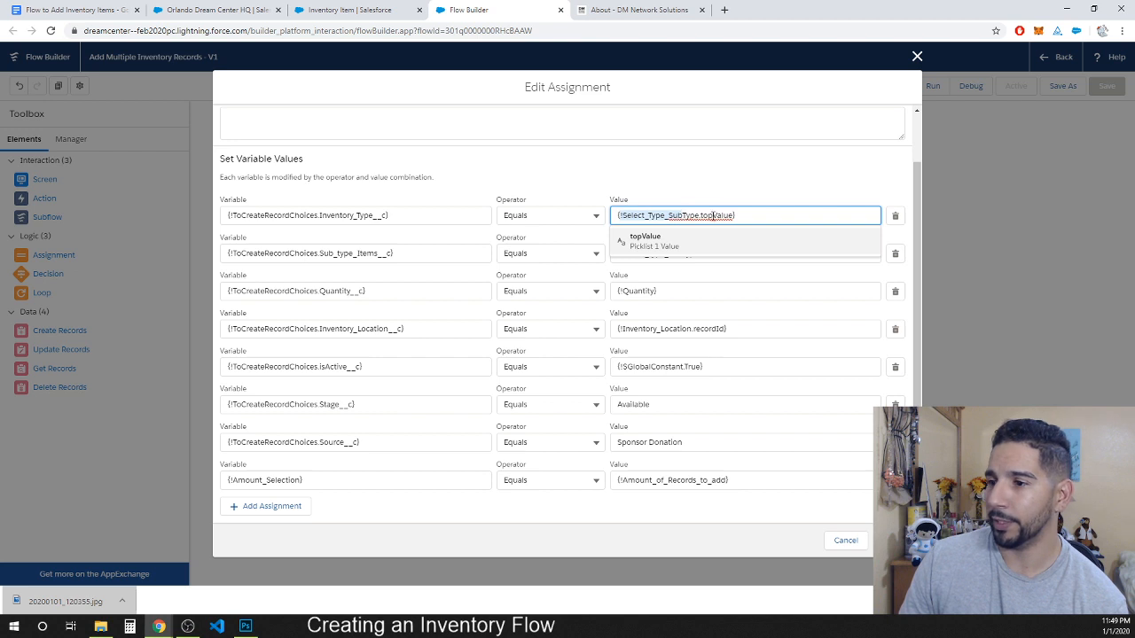
pyautogui.click(701, 215)
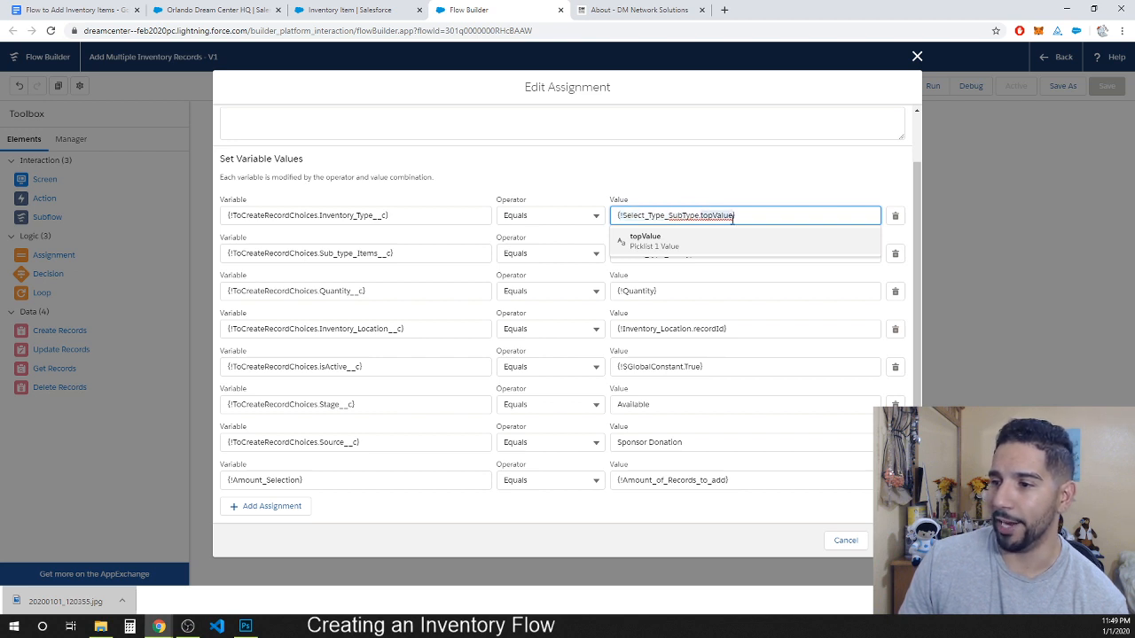
pyautogui.click(746, 180)
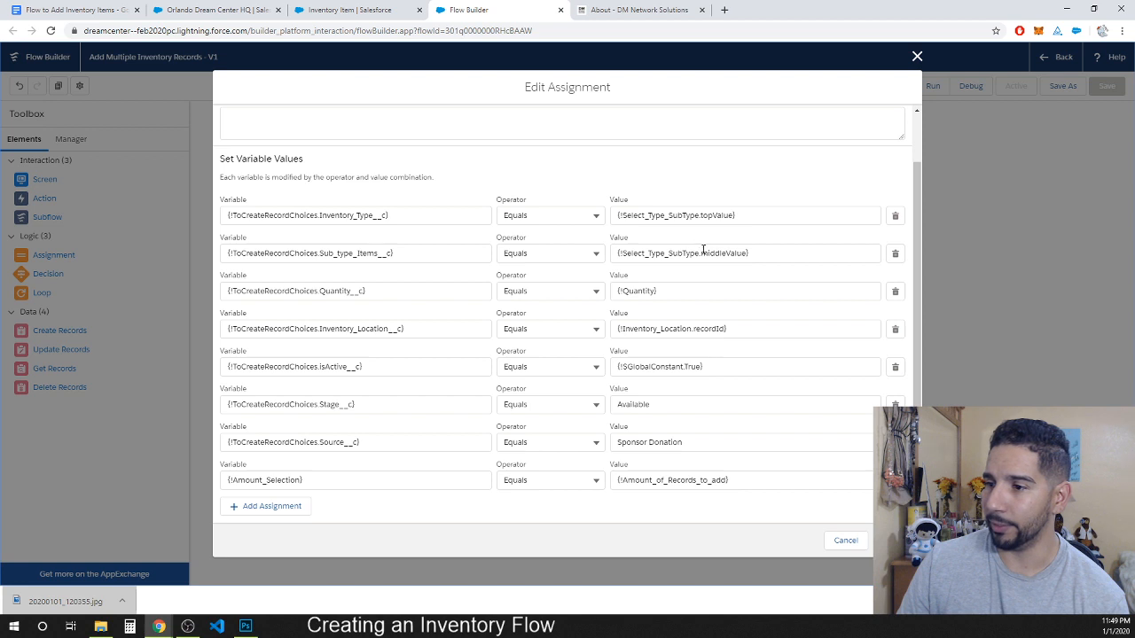
pyautogui.doubleClick(703, 253)
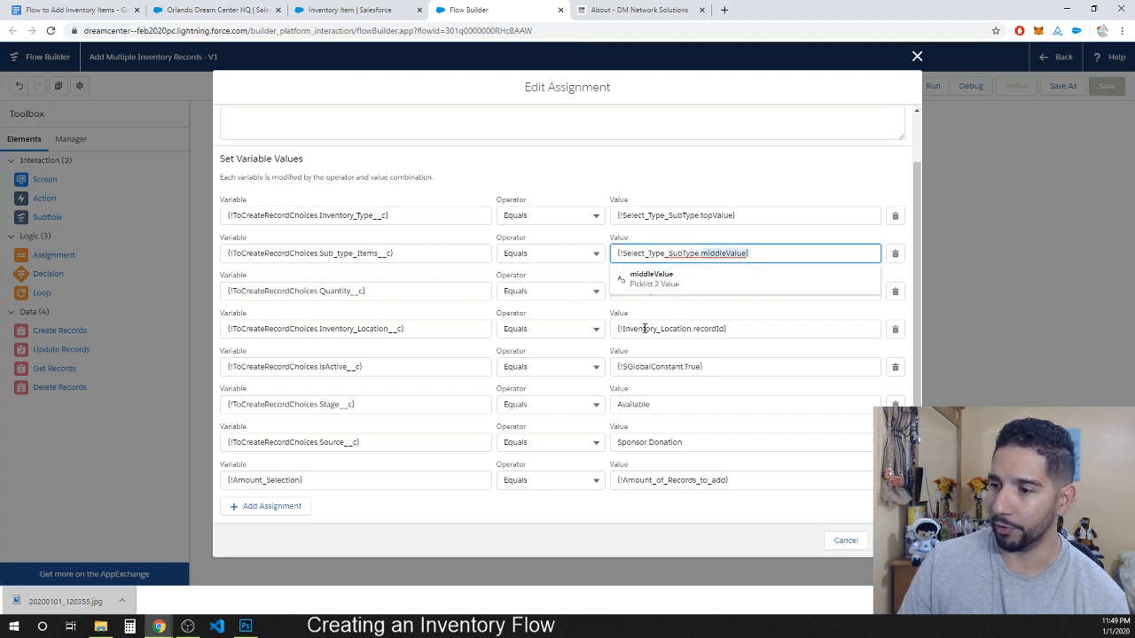
pyautogui.doubleClick(696, 328)
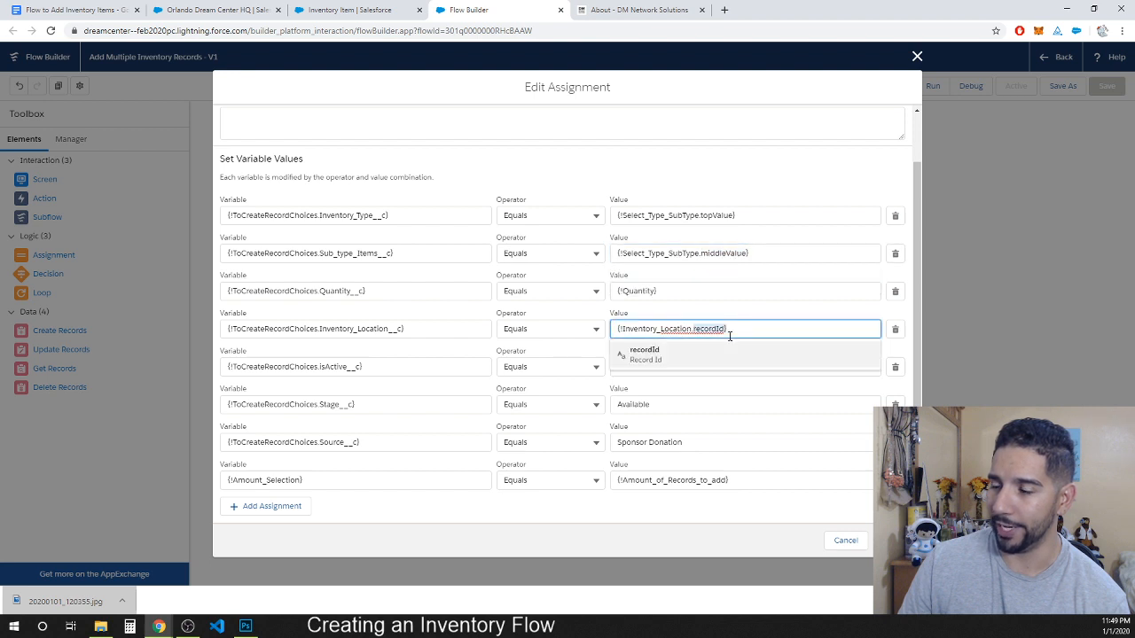
pyautogui.click(750, 312)
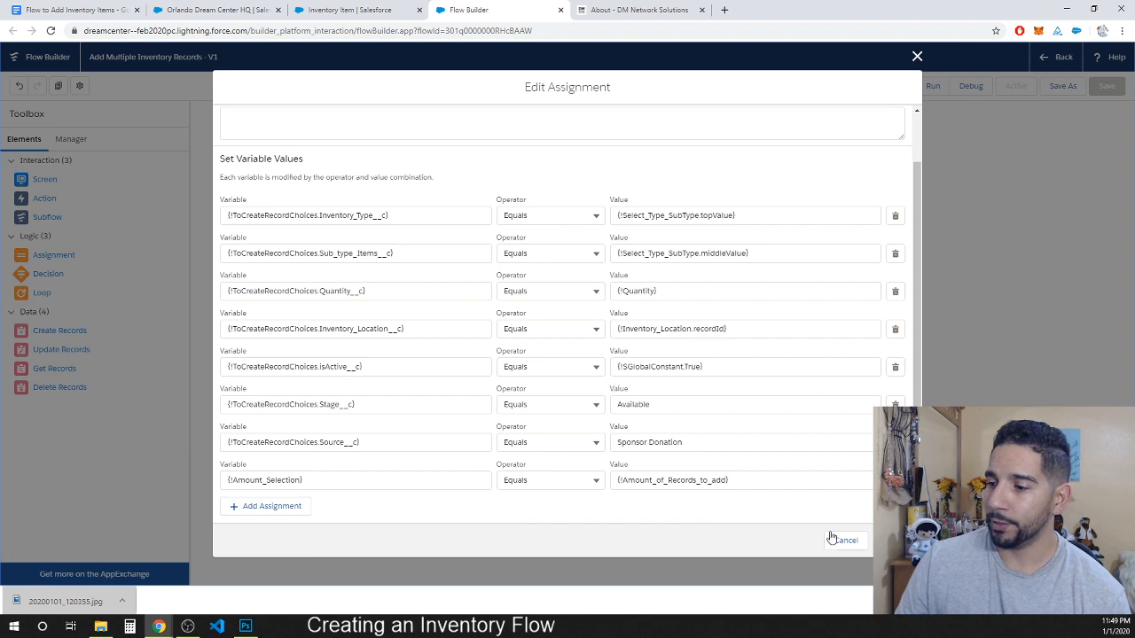
pyautogui.click(890, 540)
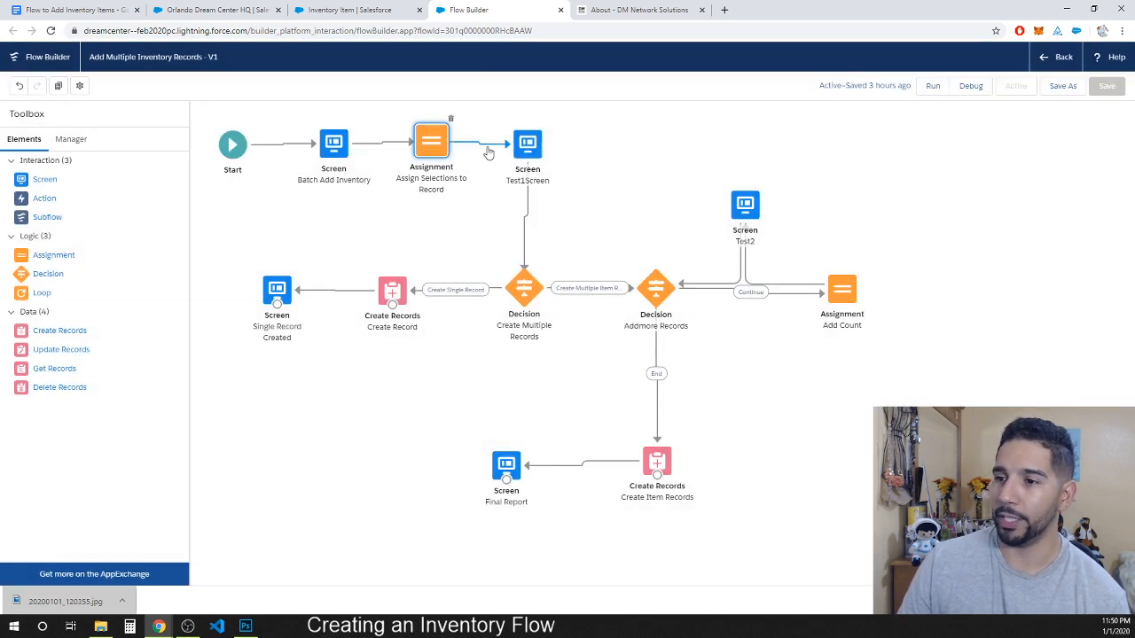
# - Open Test1Screen, review the merge fields in its Display Text component, and close the screen editor without changes
pyautogui.doubleClick(528, 145)
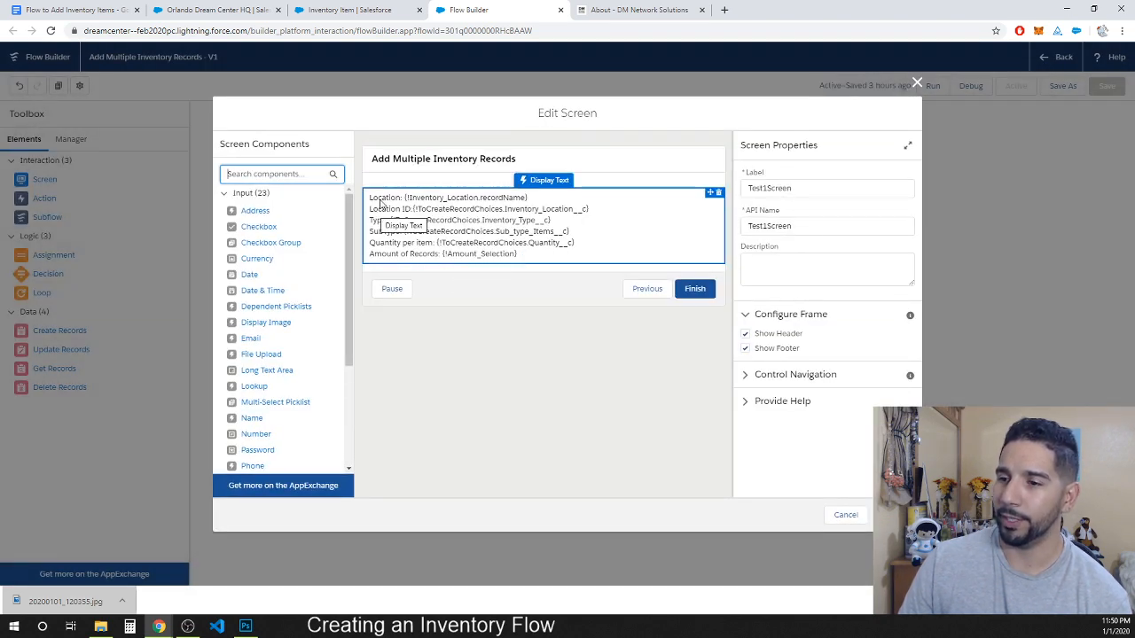
pyautogui.moveTo(371, 198)
pyautogui.mouseDown()
pyautogui.moveTo(446, 210)
pyautogui.moveTo(376, 199)
pyautogui.mouseUp()
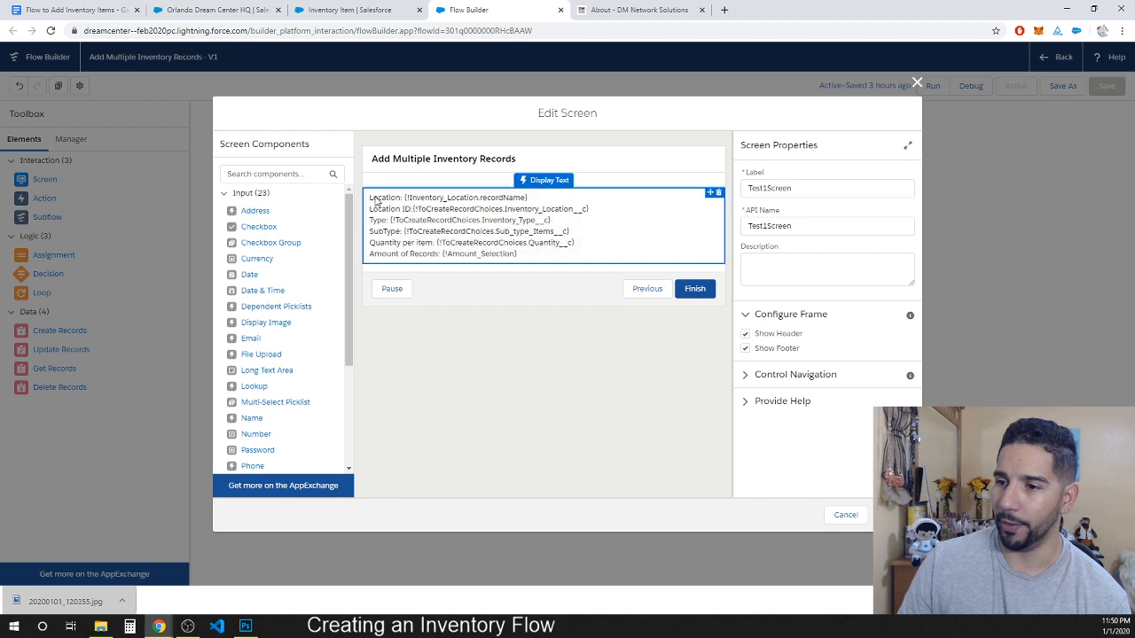
pyautogui.click(664, 243)
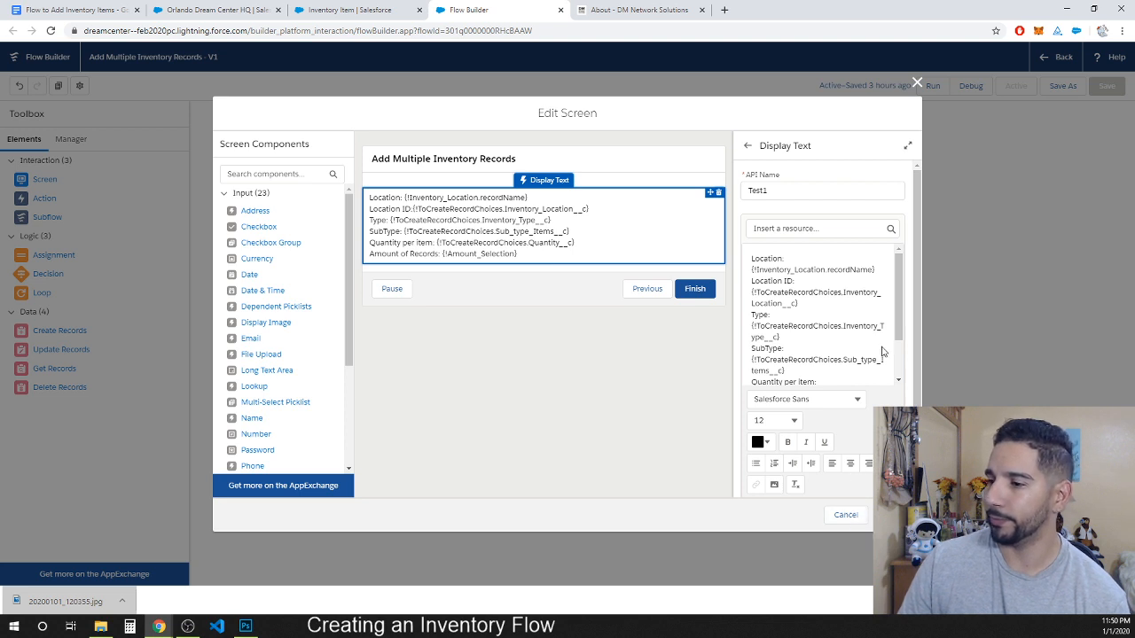
pyautogui.scroll(-2, 858, 336)
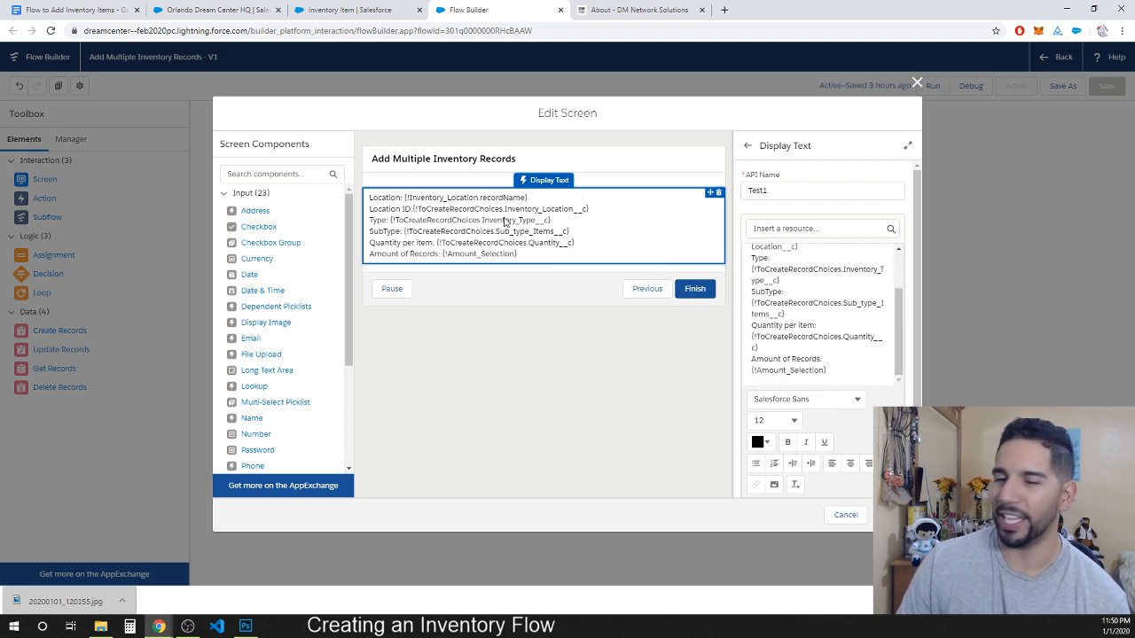
pyautogui.click(829, 519)
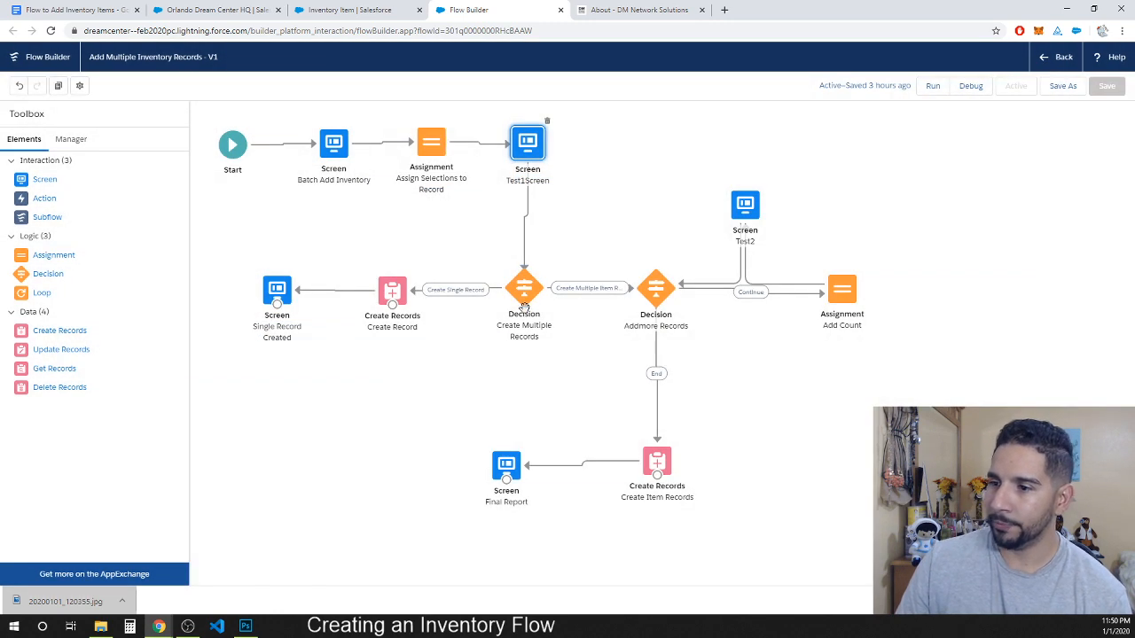
# - Open the Create Multiple Records decision, review its outcomes and the multiple-records condition, and close it without changes
pyautogui.click(525, 303)
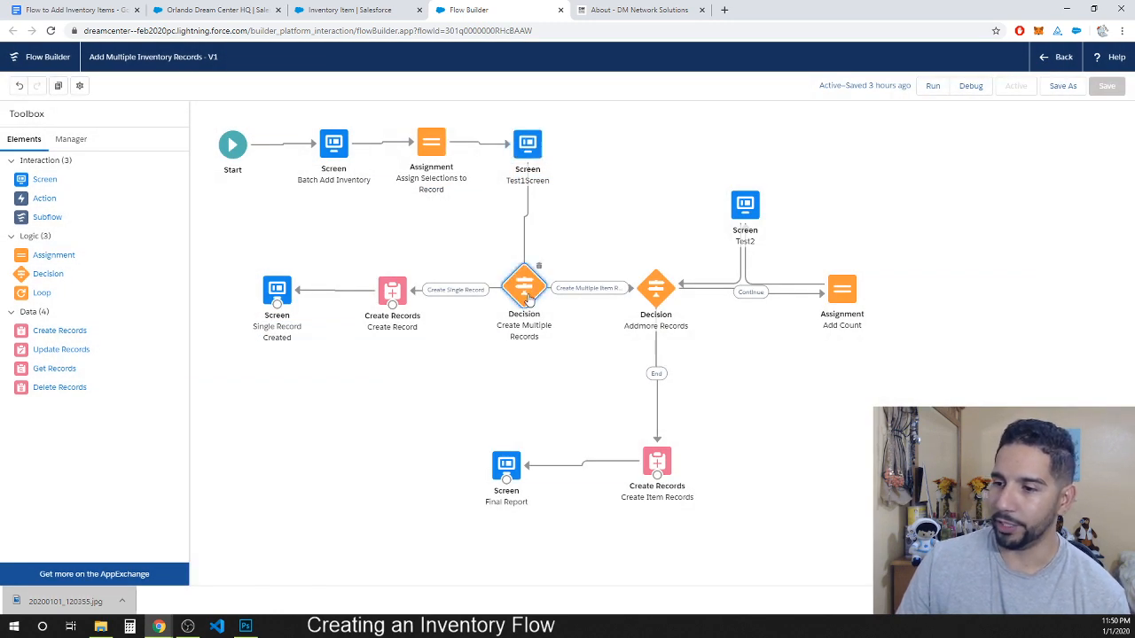
pyautogui.doubleClick(526, 298)
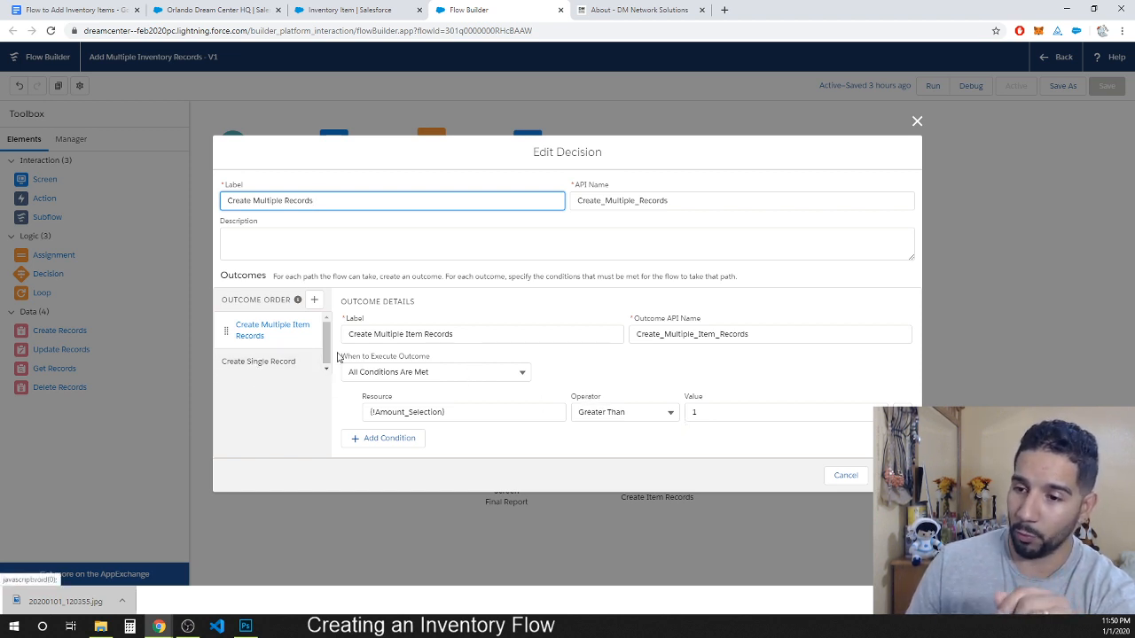
pyautogui.click(829, 480)
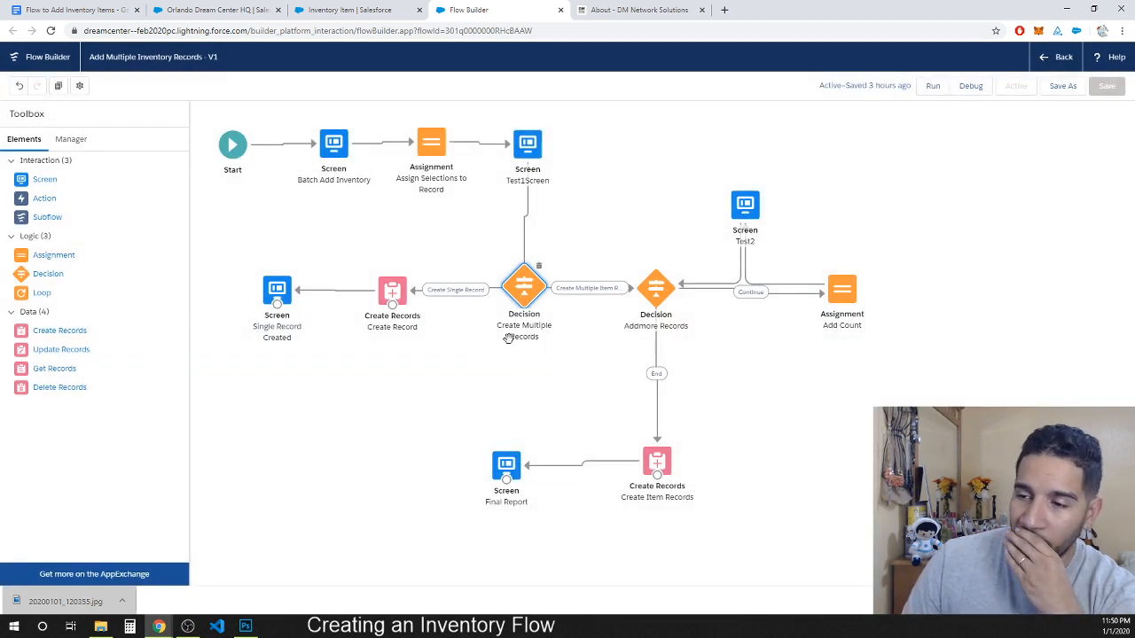
# - Open the Create Record element, check the record variable it uses to create the single record, and close it without changes
pyautogui.doubleClick(393, 292)
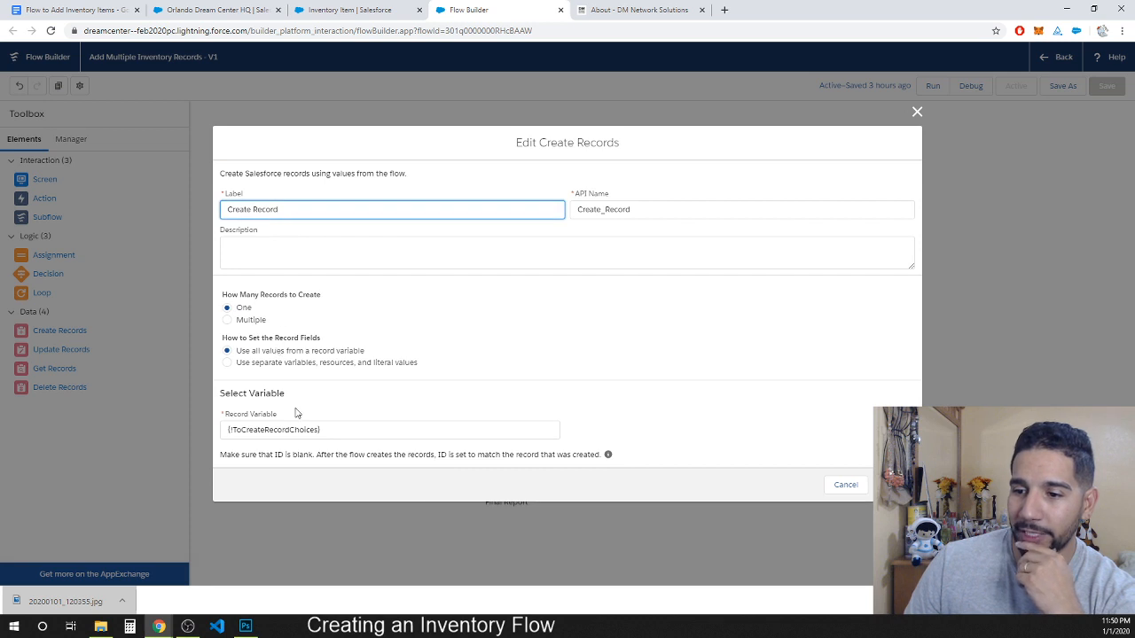
pyautogui.moveTo(326, 430); pyautogui.dragTo(223, 430)
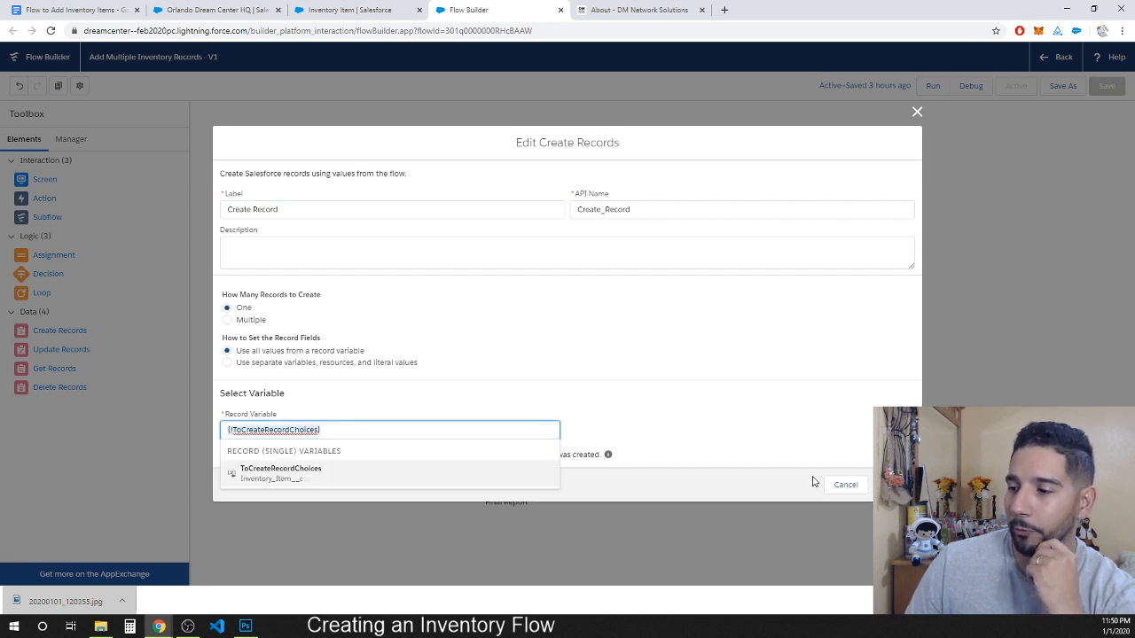
pyautogui.click(838, 486)
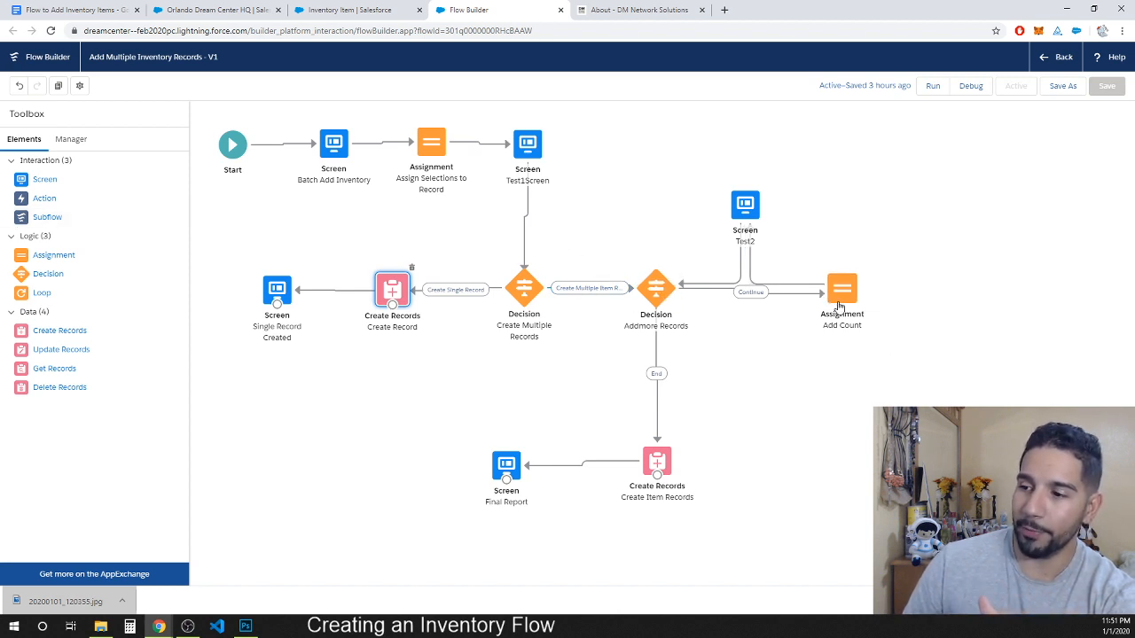
# - Open the Addmore Records decision, examine the End outcome's condition on Amount_Selection, and close the editor without changes
pyautogui.click(697, 293)
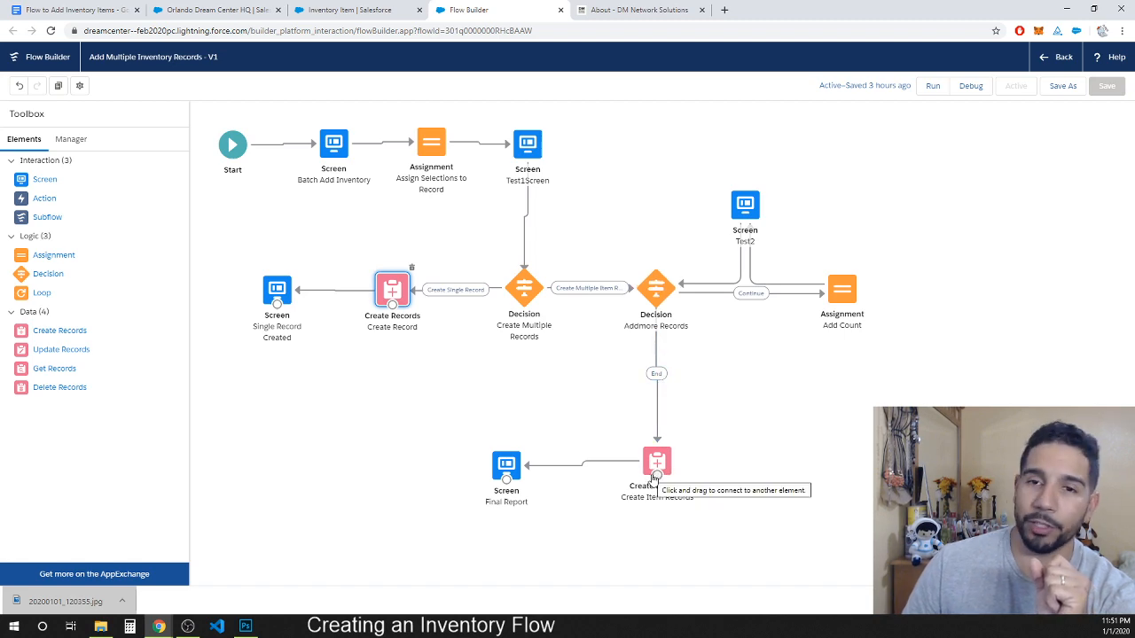
pyautogui.doubleClick(657, 293)
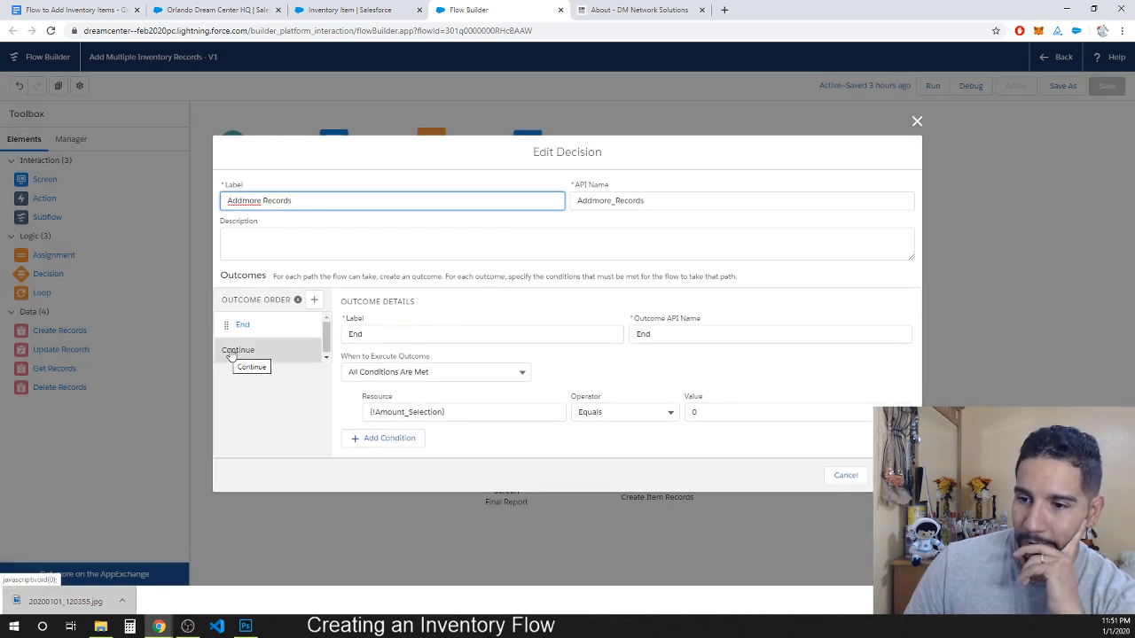
pyautogui.click(448, 412)
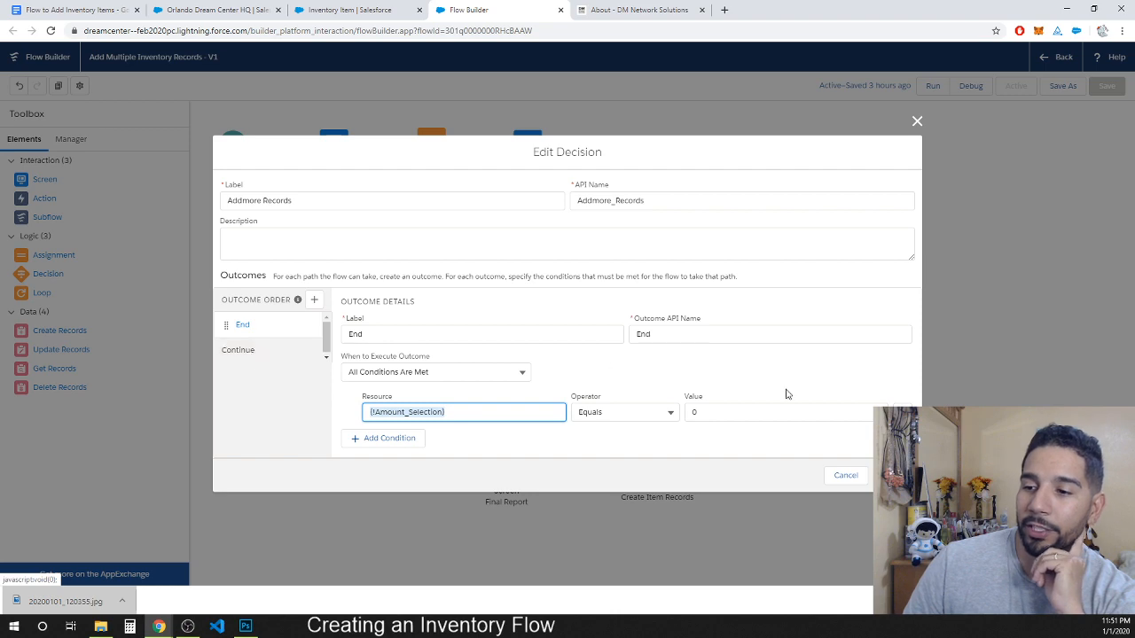
pyautogui.click(851, 477)
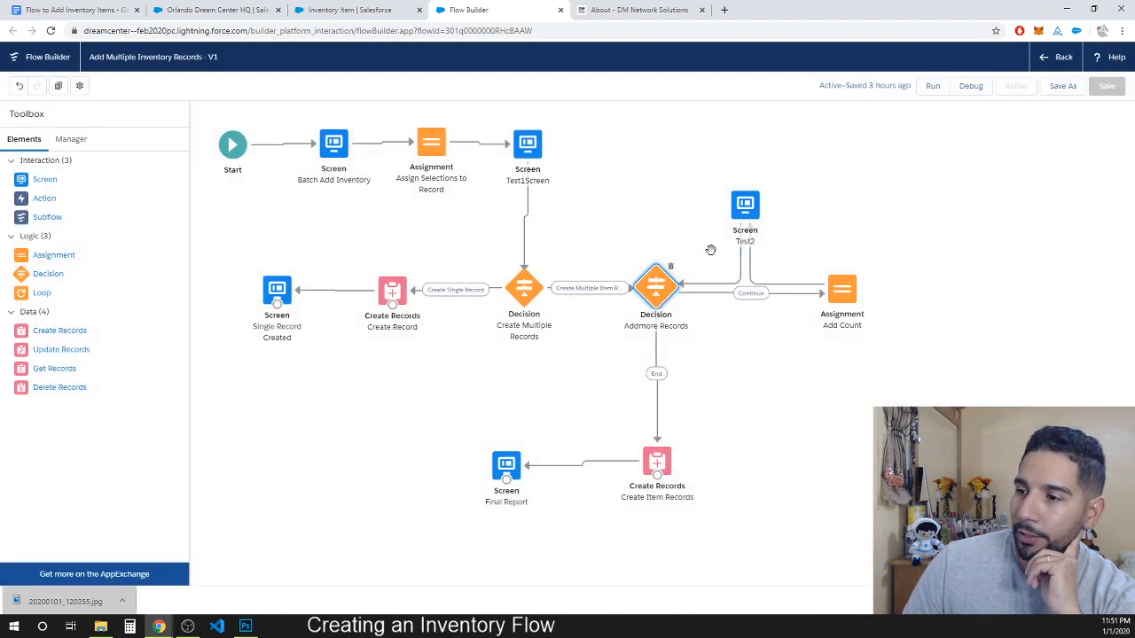
# - Review the Add Count assignment's variable operations and the Test2 screen's display text, closing both editors without changes
pyautogui.doubleClick(844, 289)
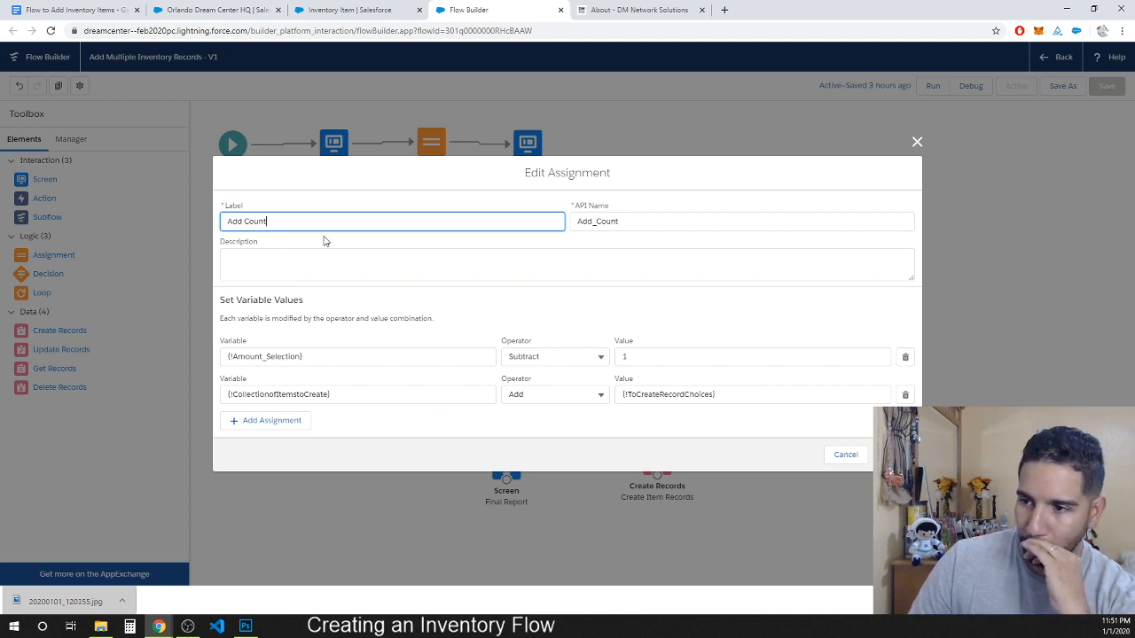
pyautogui.click(336, 393)
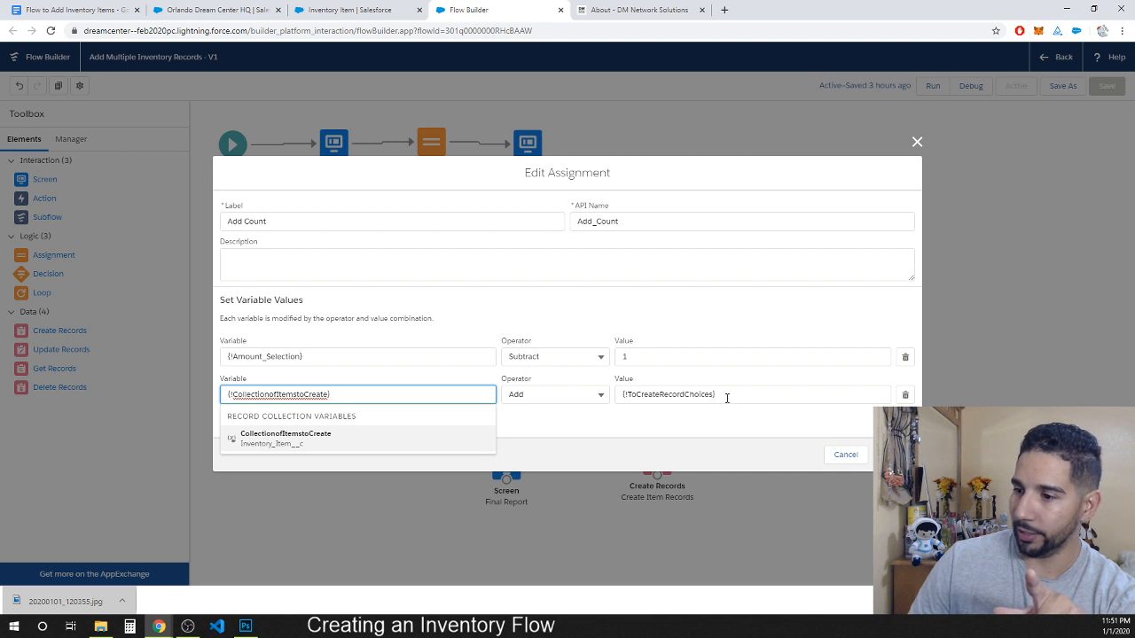
pyautogui.moveTo(726, 398); pyautogui.dragTo(625, 393)
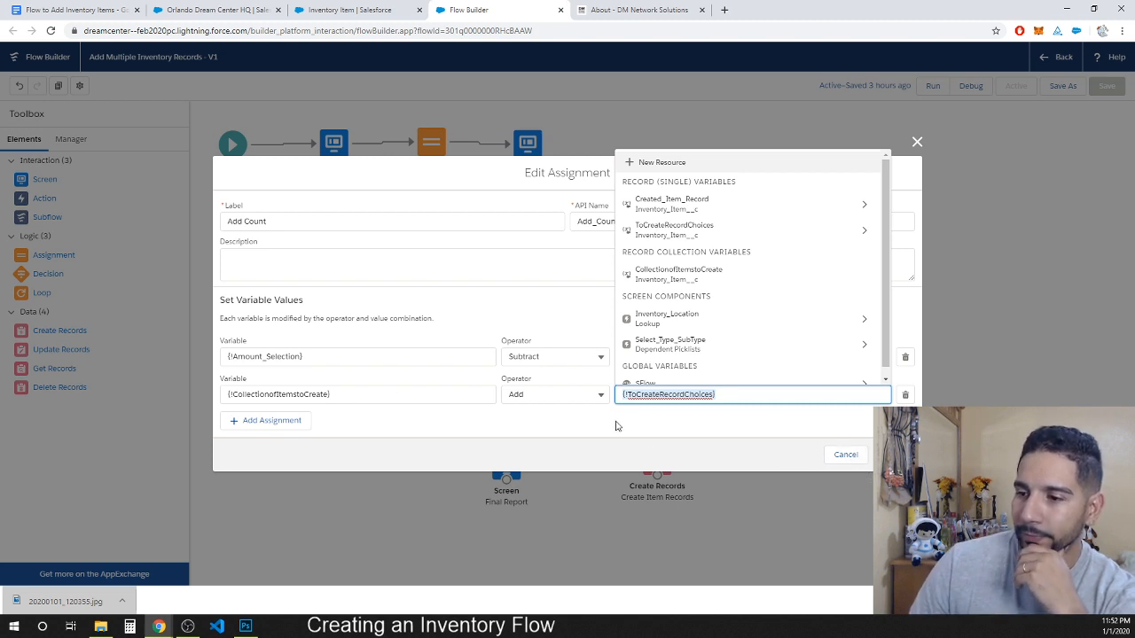
pyautogui.click(546, 401)
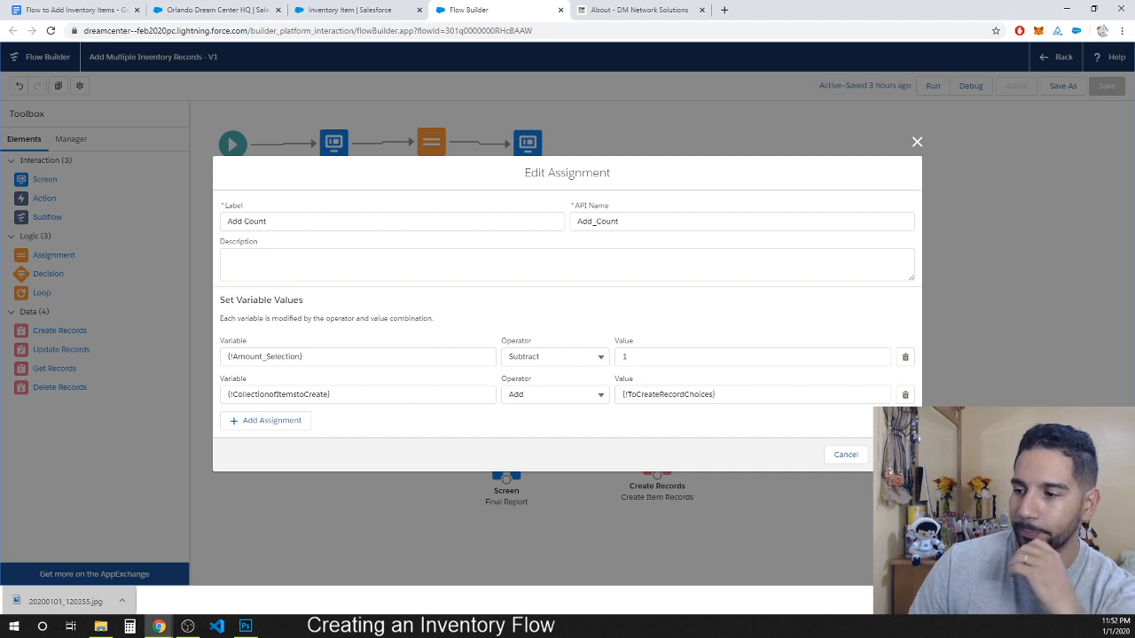
pyautogui.click(894, 453)
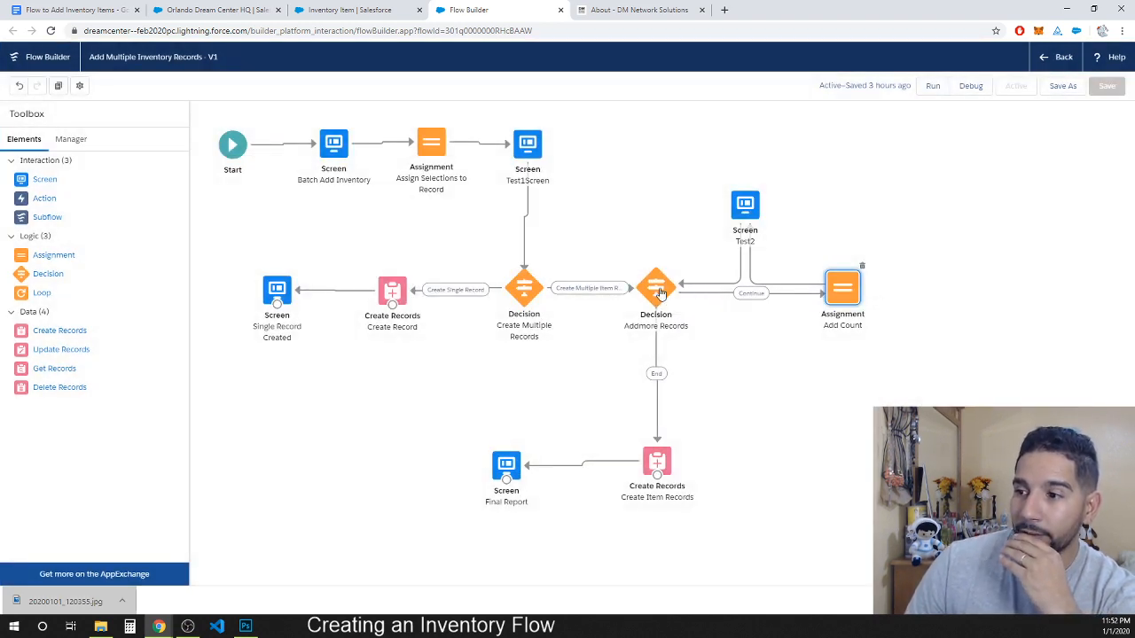
pyautogui.doubleClick(756, 205)
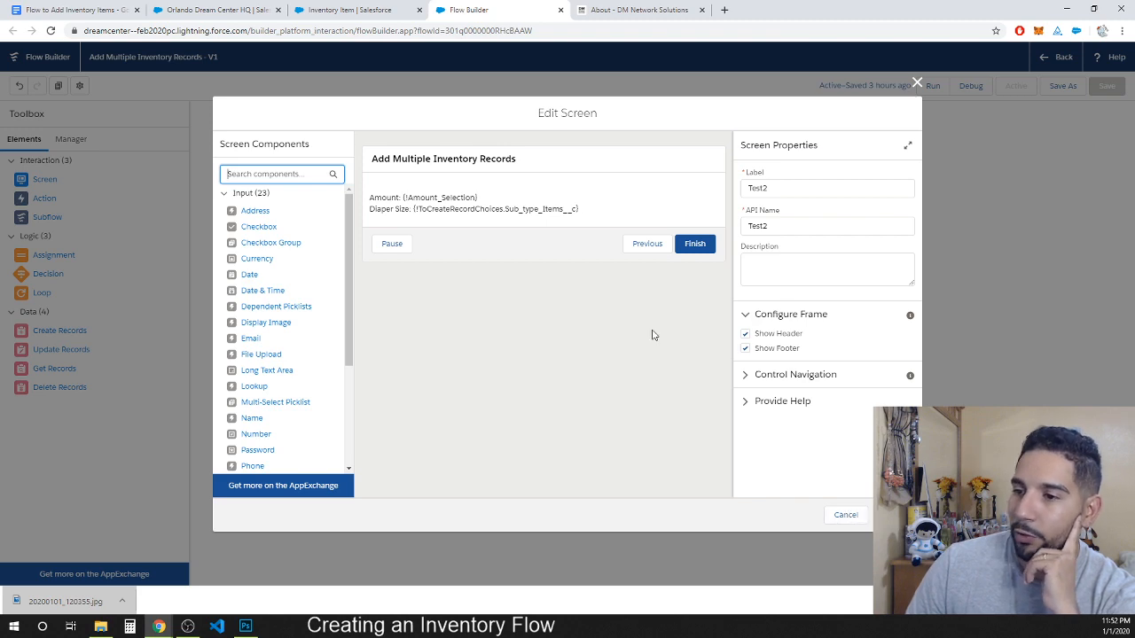
pyautogui.click(846, 514)
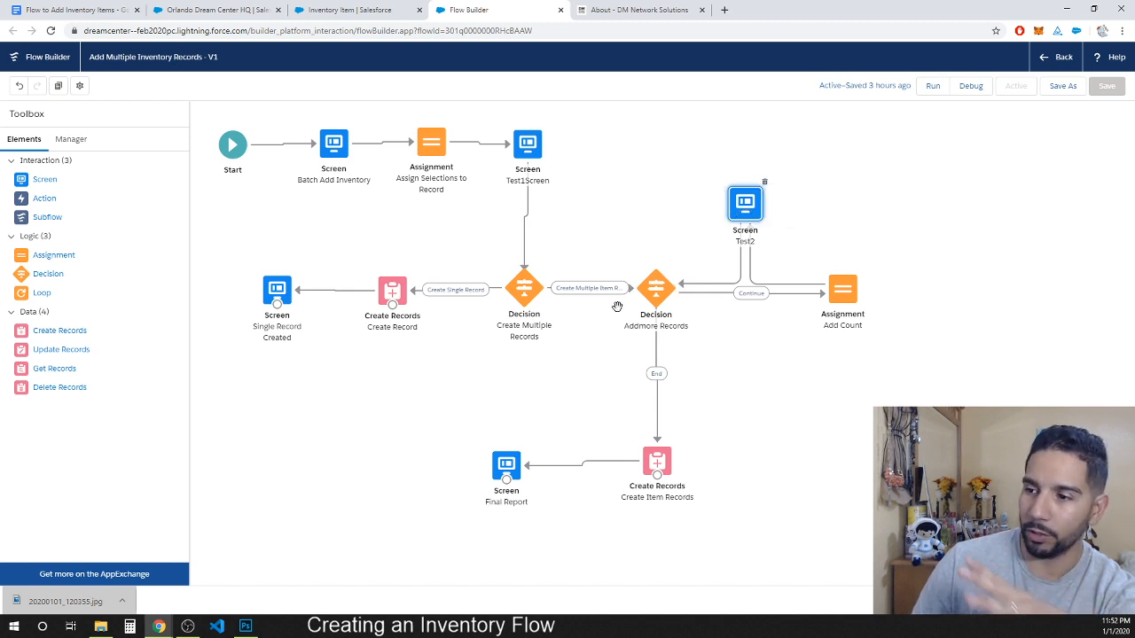
# - Check the collection variable used by Create Item Records and the Final Report screen's display text, closing both without changes
pyautogui.doubleClick(657, 463)
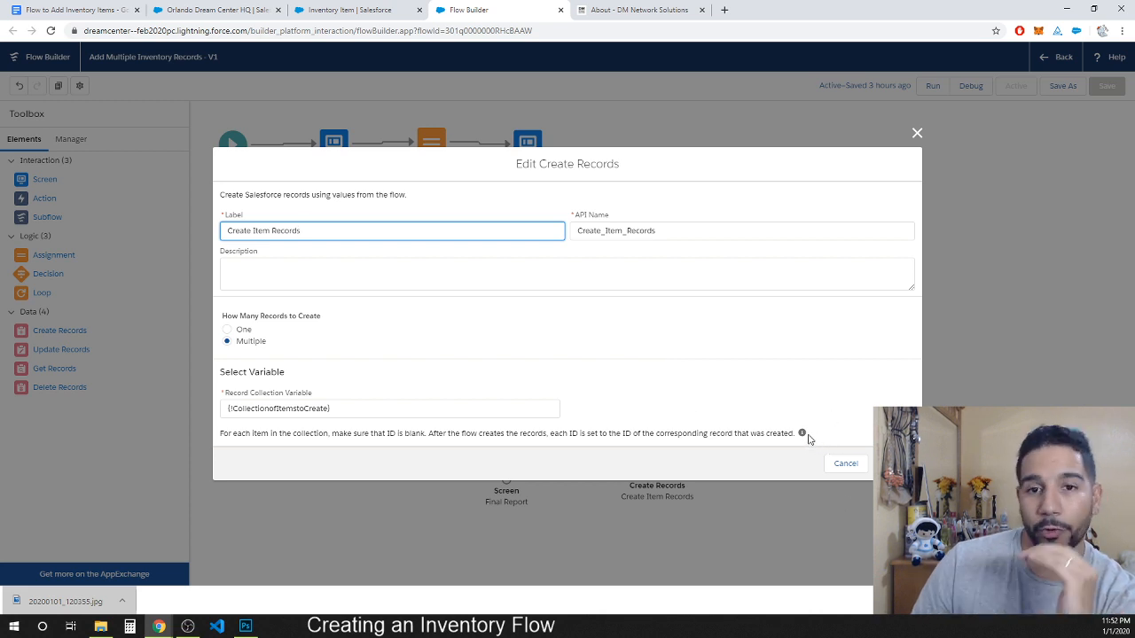
pyautogui.moveTo(804, 437)
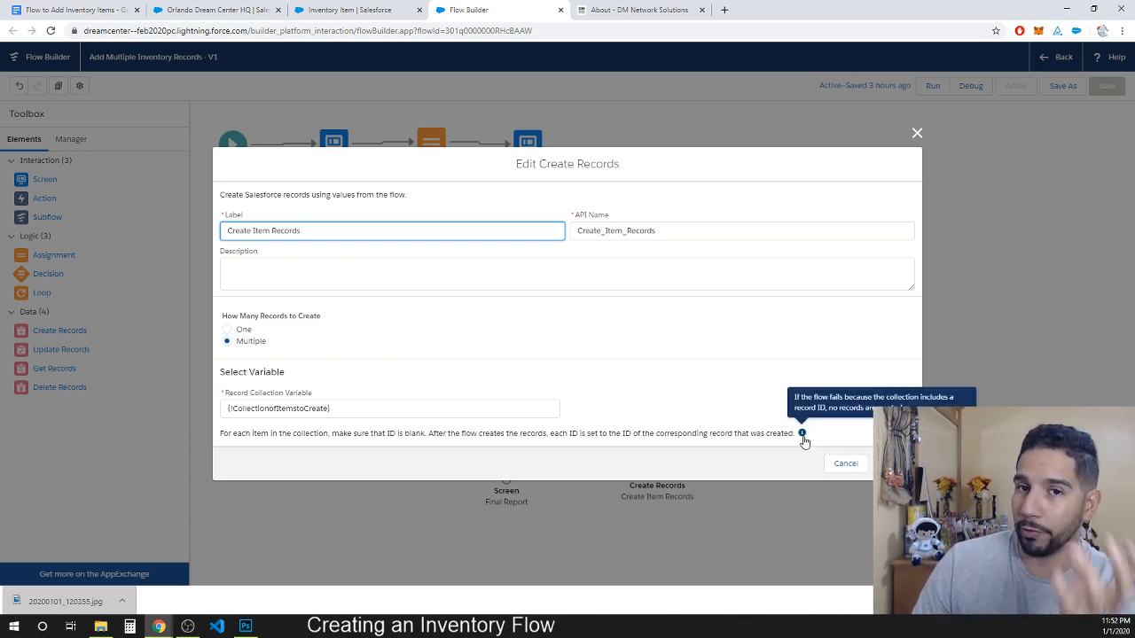
pyautogui.click(838, 464)
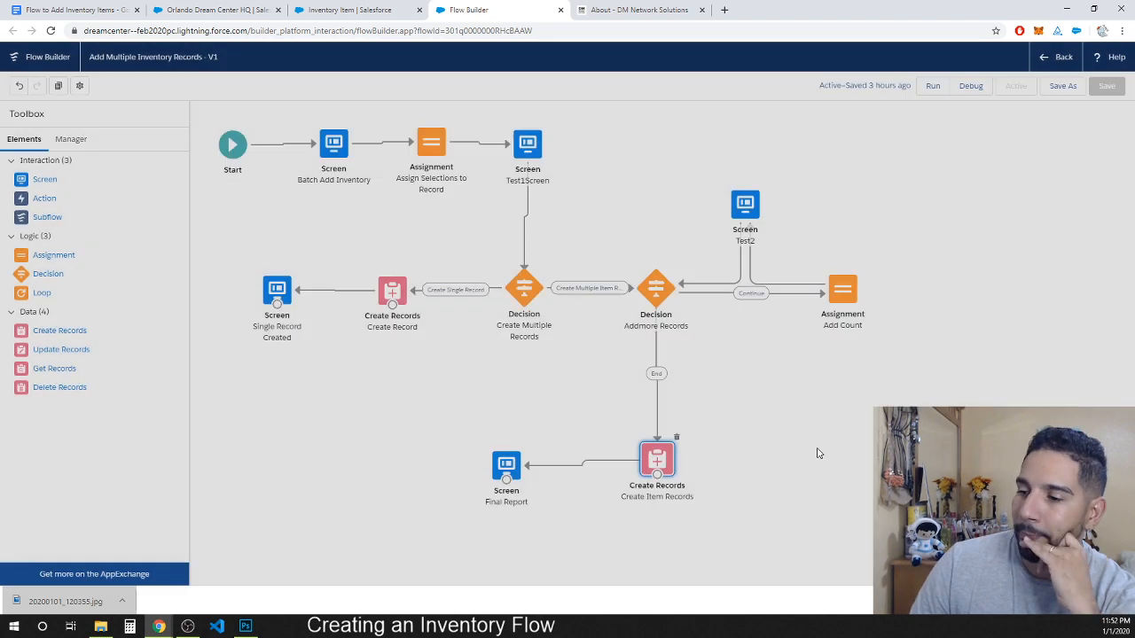
pyautogui.doubleClick(506, 465)
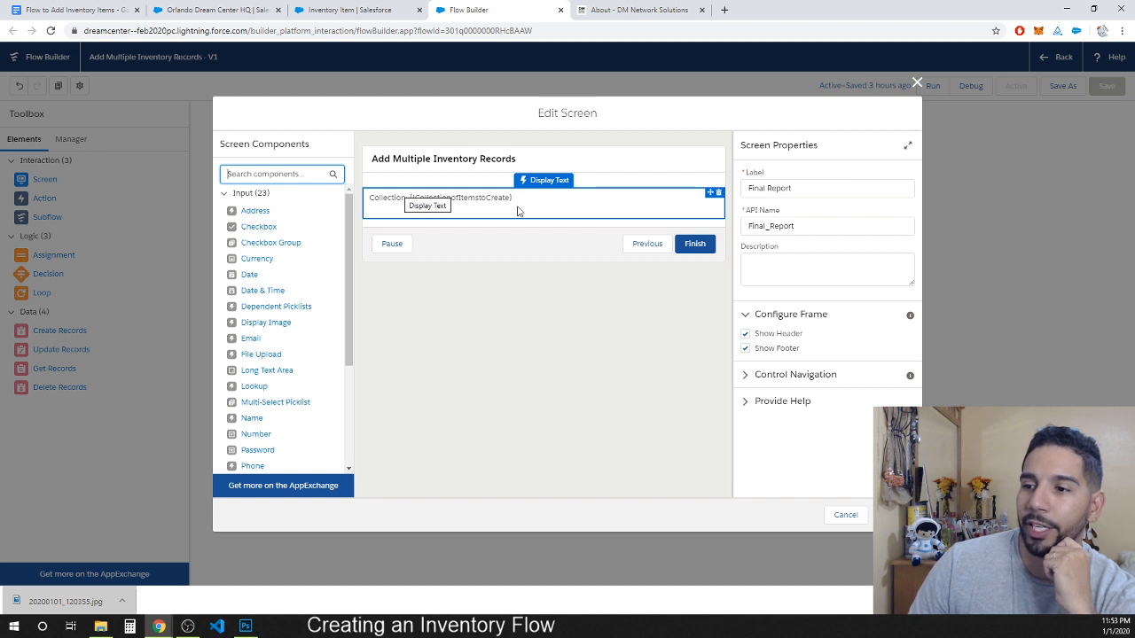
pyautogui.click(844, 516)
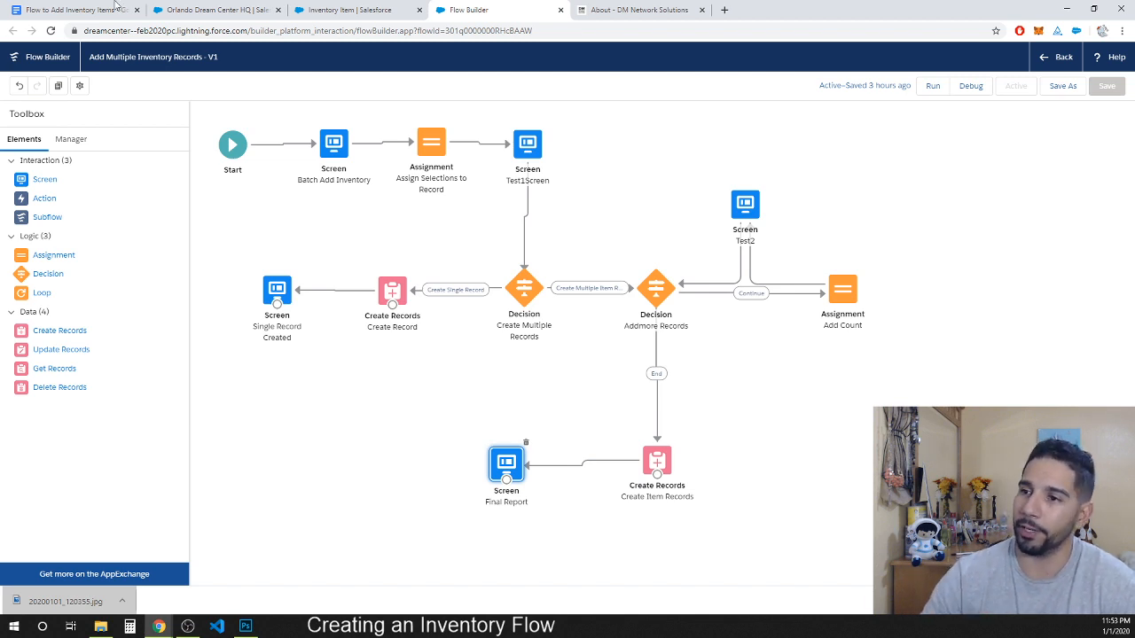
# - Switch to the Orlando Dream Center HQ inventory location record and check its Diaper Size 1 count
pyautogui.click(221, 11)
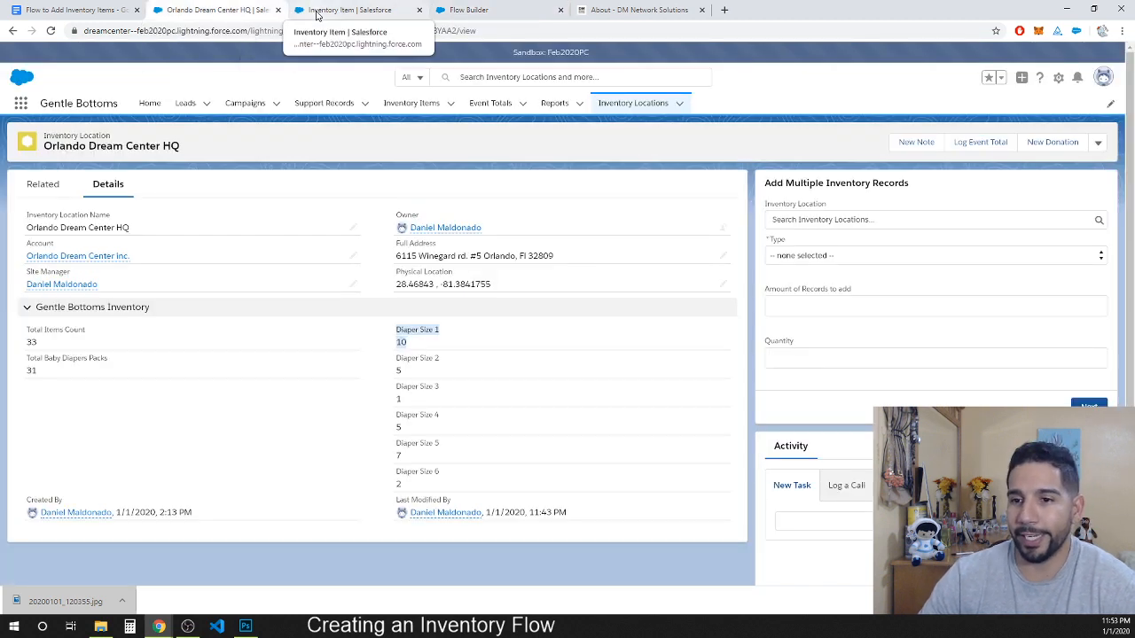
pyautogui.click(316, 13)
pyautogui.click(219, 11)
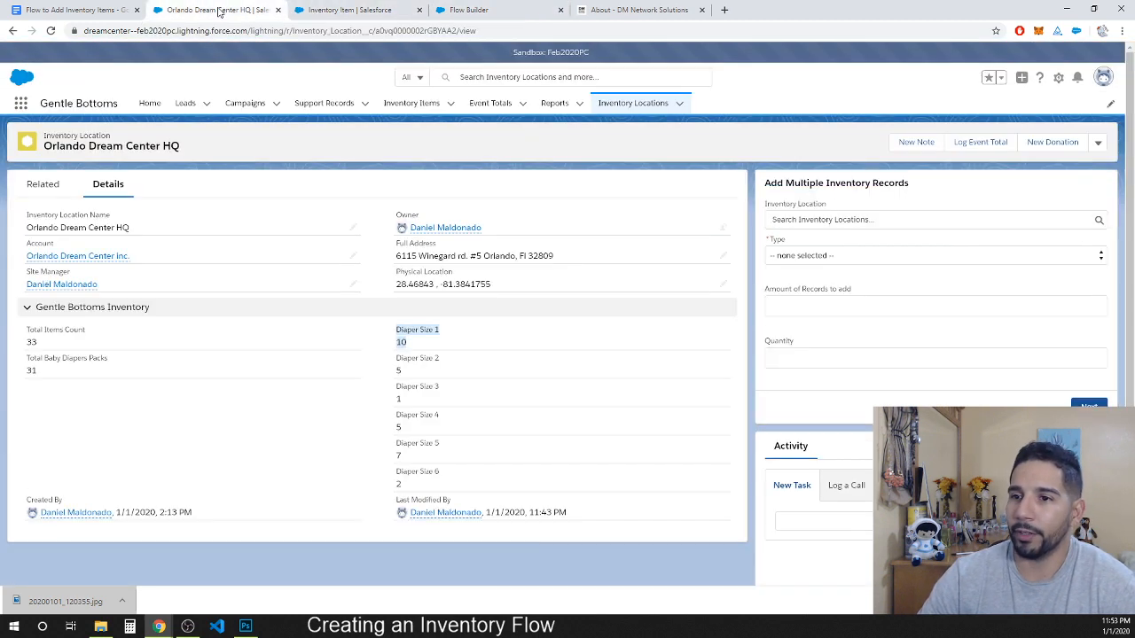
pyautogui.click(423, 343)
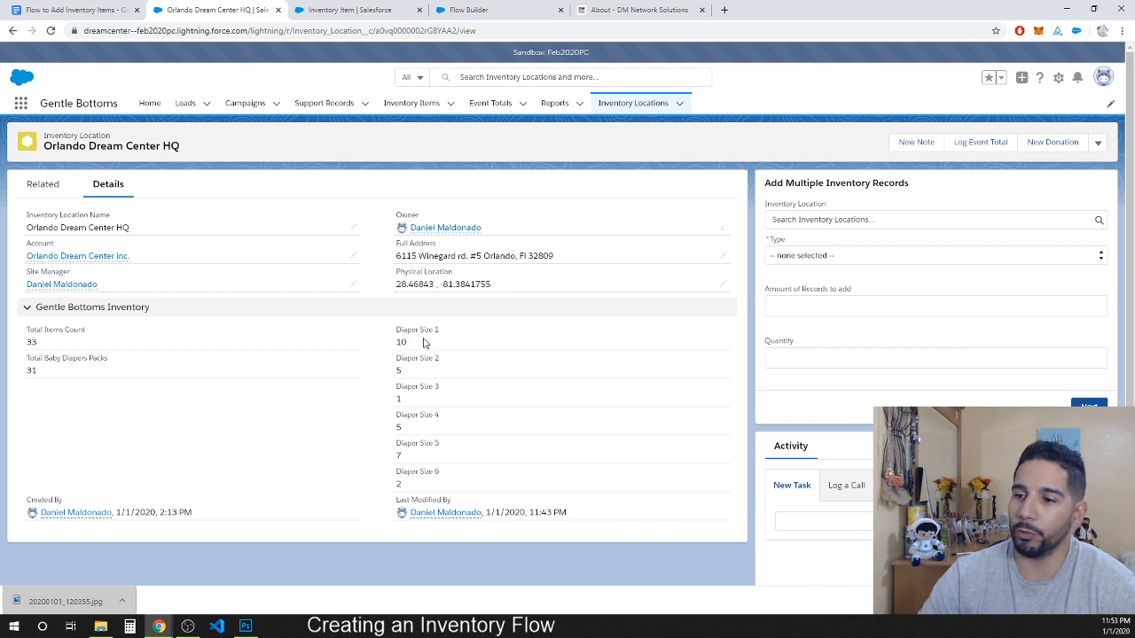
pyautogui.moveTo(446, 329); pyautogui.dragTo(392, 332)
pyautogui.click(395, 348)
pyautogui.click(406, 344)
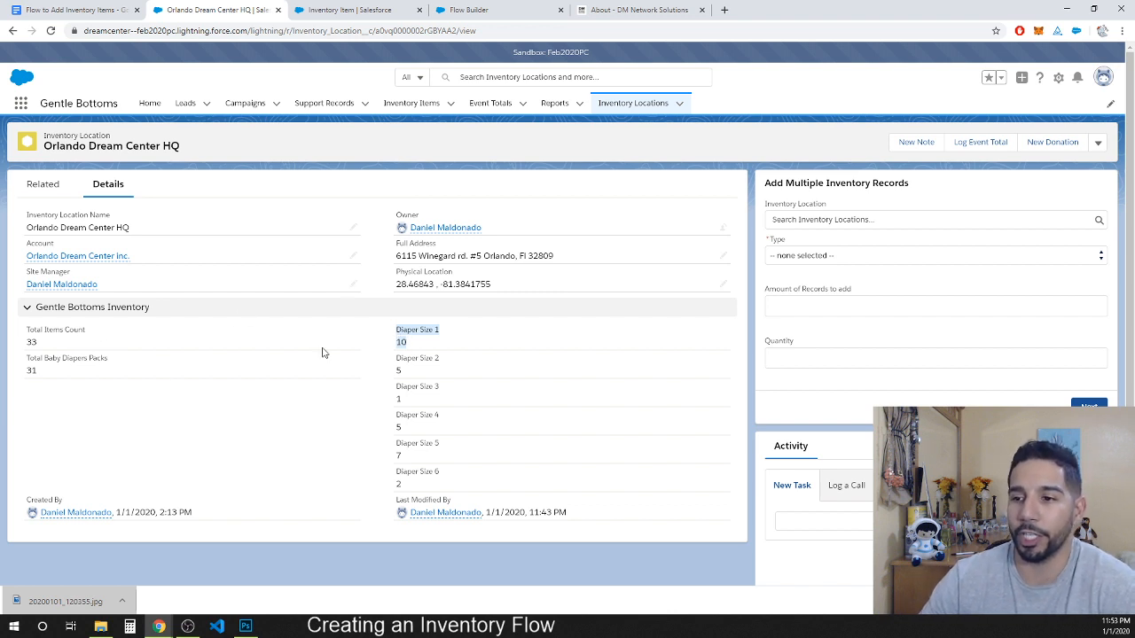
# - Show all inventory items related to the Orlando Dream Center HQ location and open the last one, I-00042
pyautogui.click(43, 184)
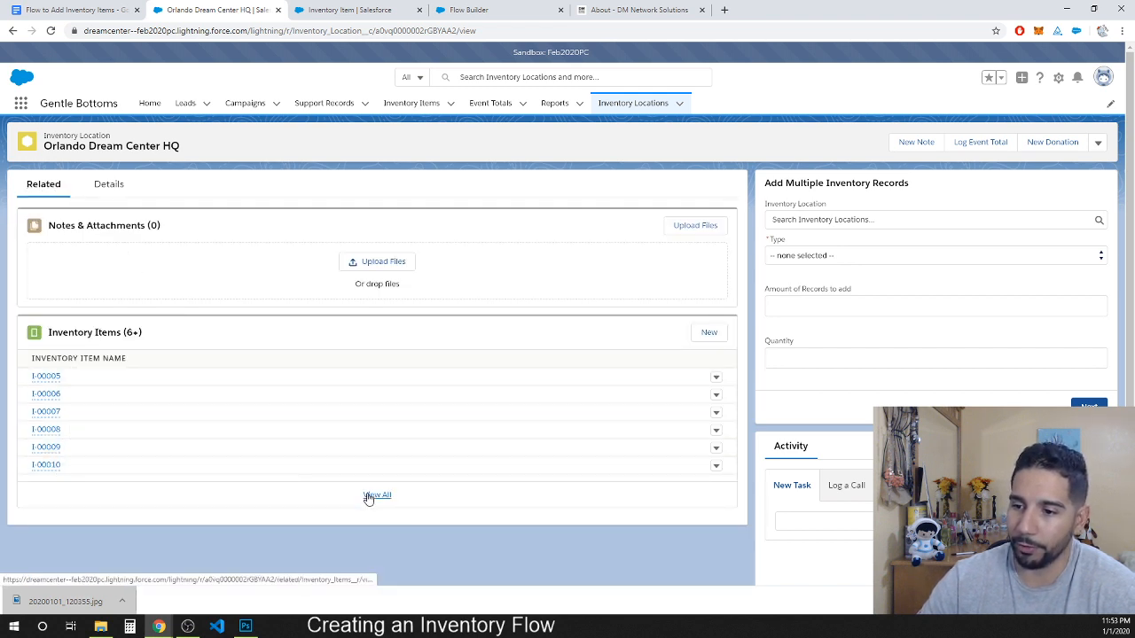
pyautogui.click(377, 496)
pyautogui.scroll(-3, 136, 438)
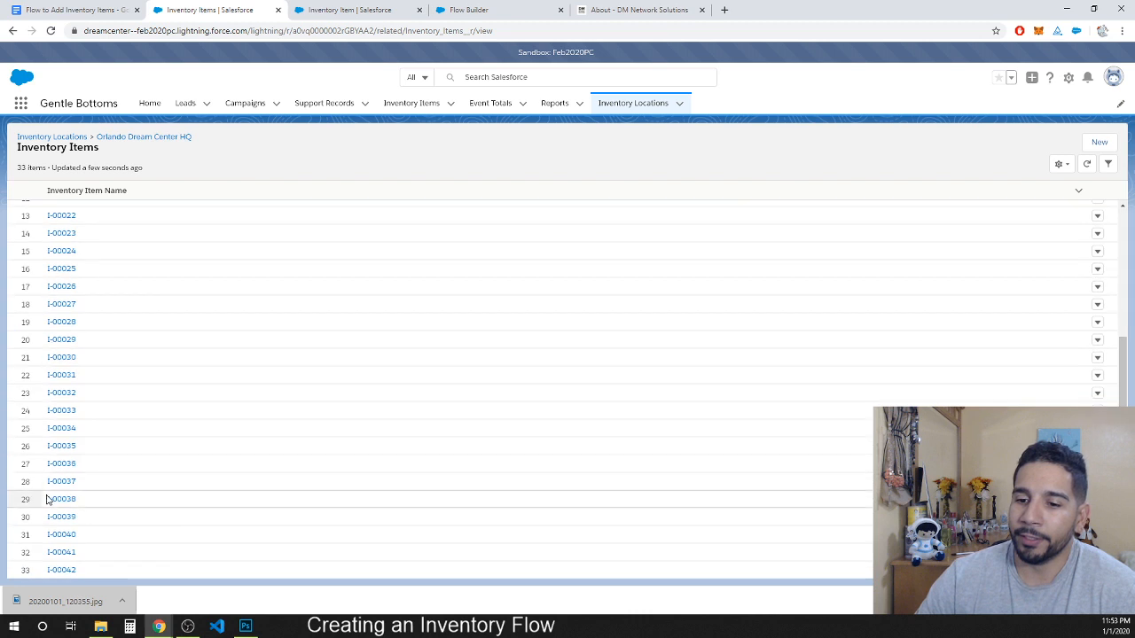
pyautogui.click(61, 570)
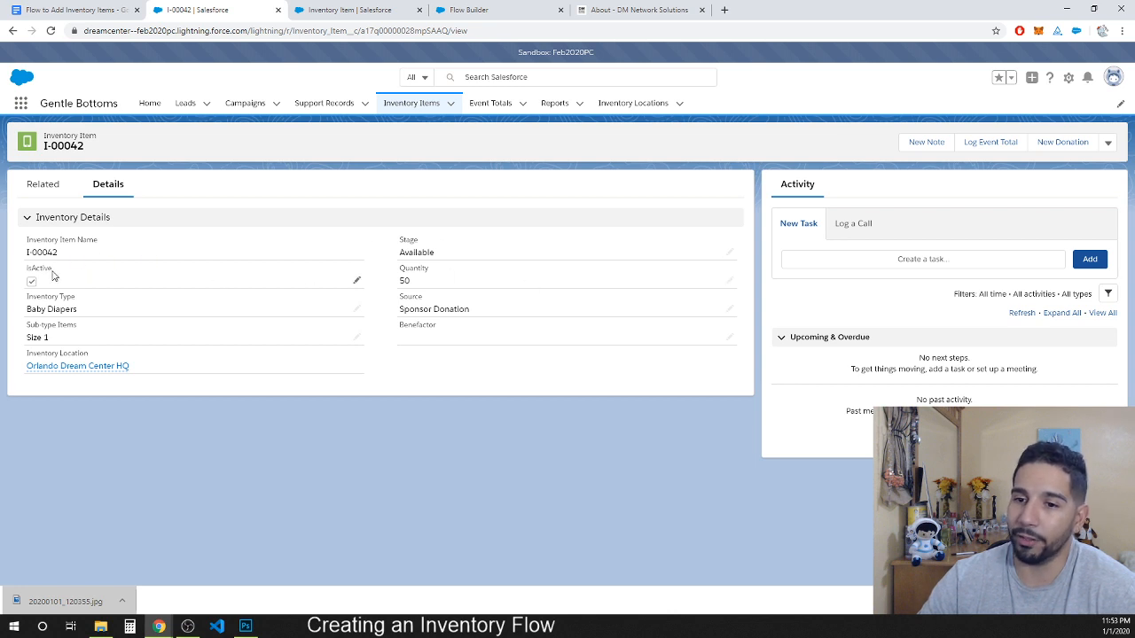
# - Edit inventory item I-00042 to clear isActive and set its Stage to Distributed, and save the record
pyautogui.doubleClick(225, 297)
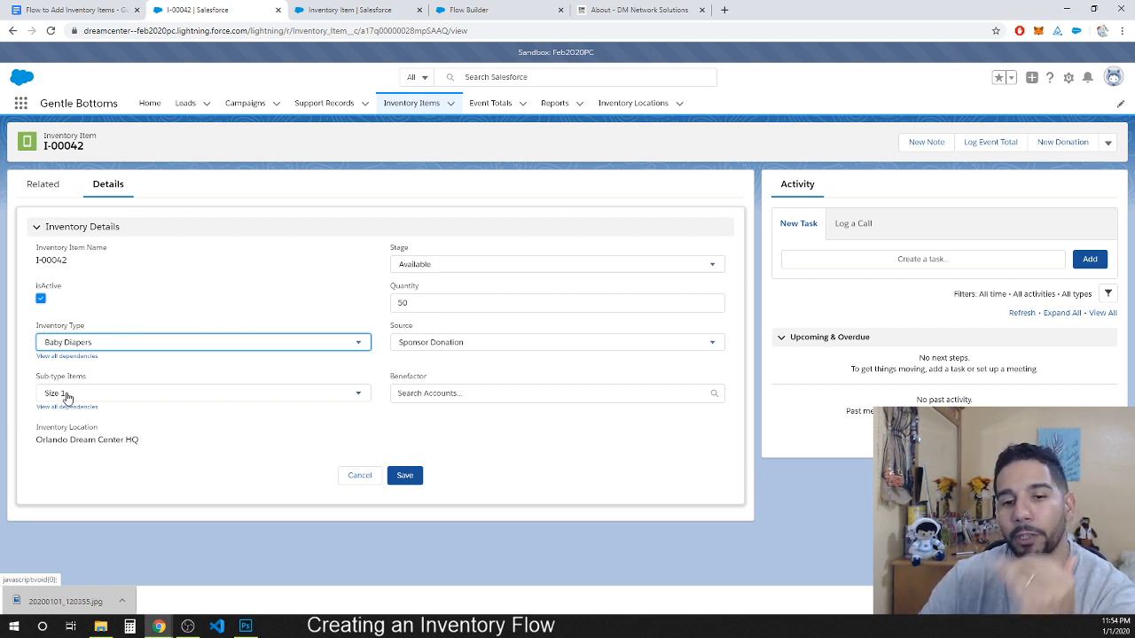
pyautogui.click(41, 300)
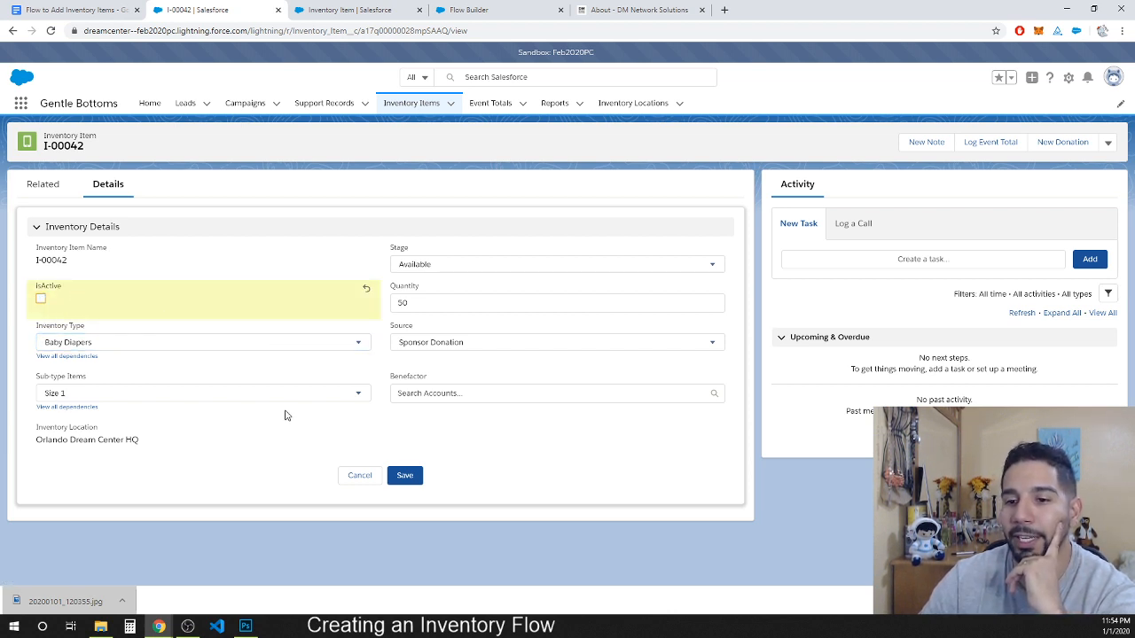
pyautogui.click(440, 266)
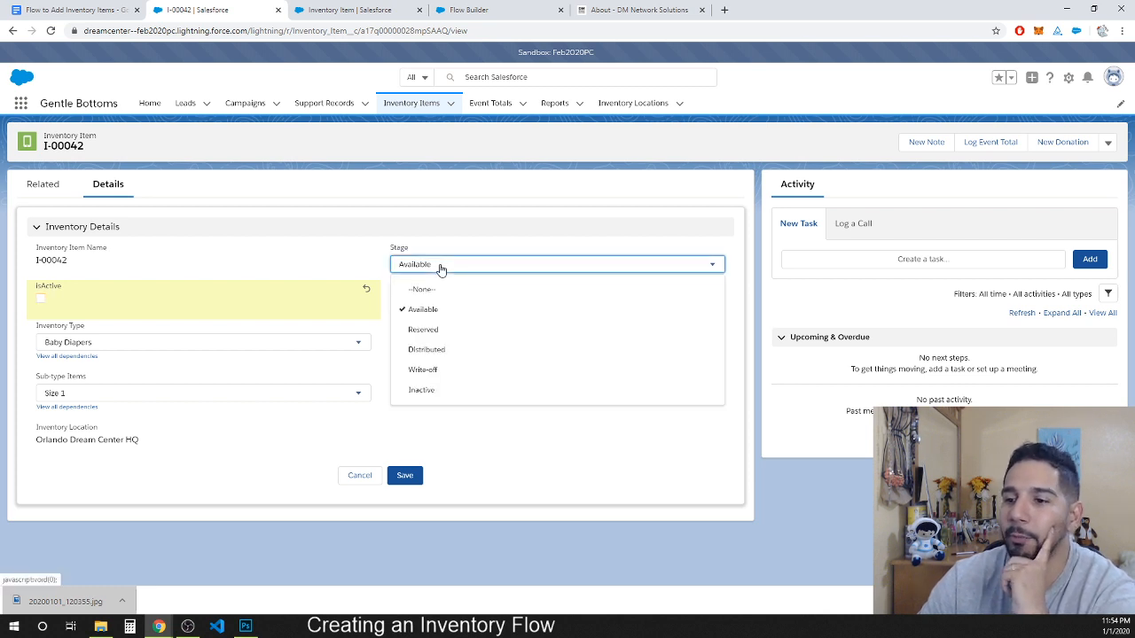
pyautogui.click(414, 351)
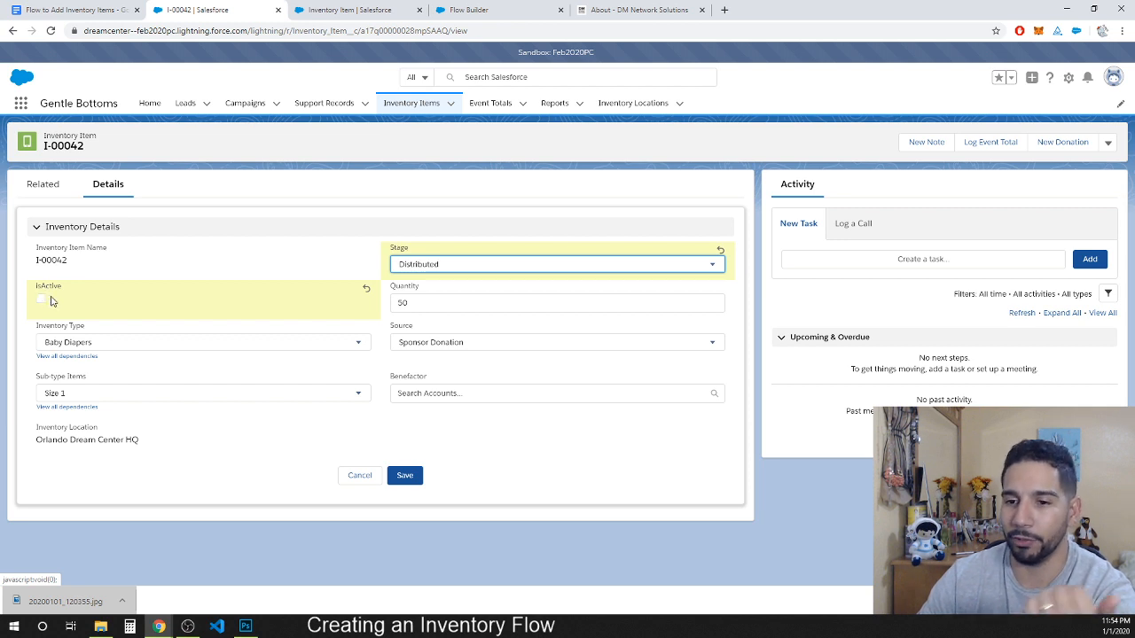
pyautogui.click(405, 475)
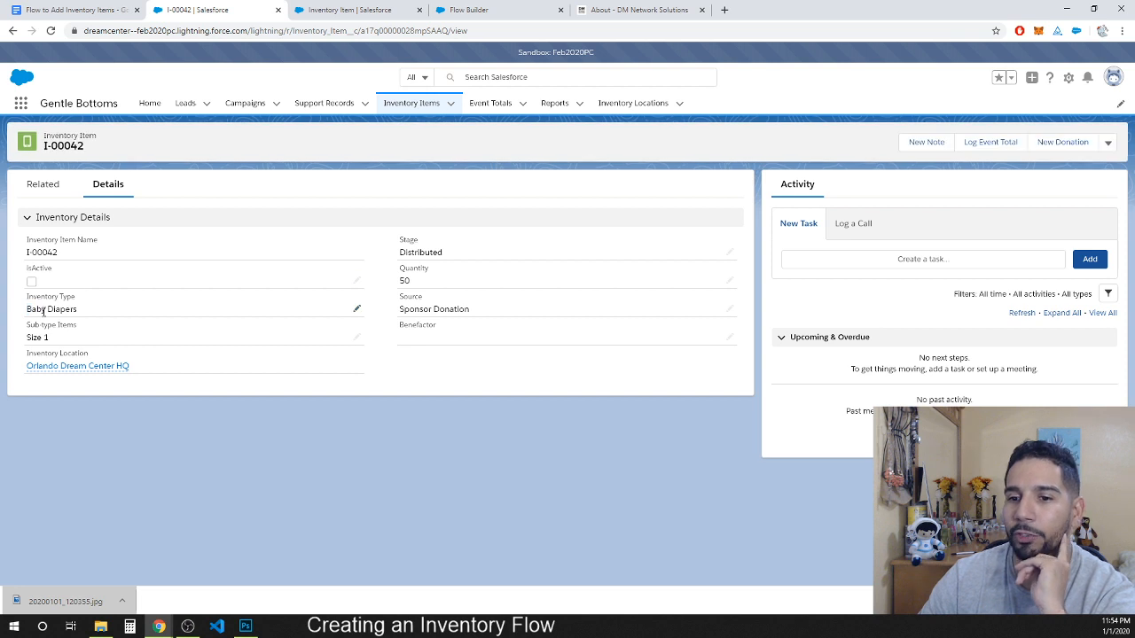
# - Return to the Orlando Dream Center HQ inventory location and check its updated diaper counts
pyautogui.click(633, 103)
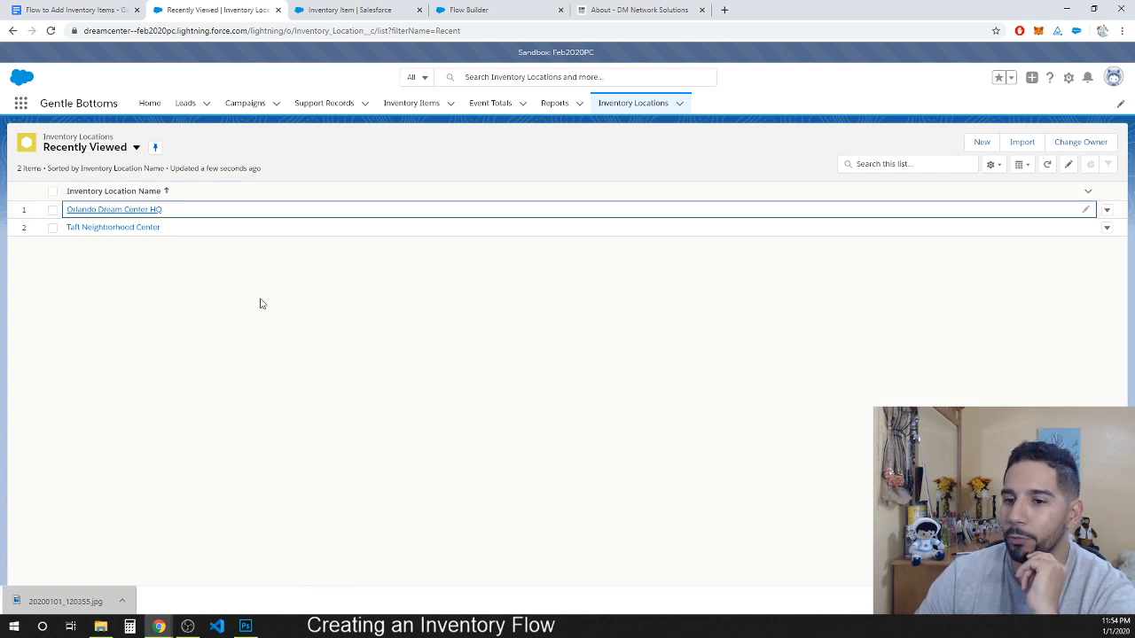
pyautogui.click(120, 210)
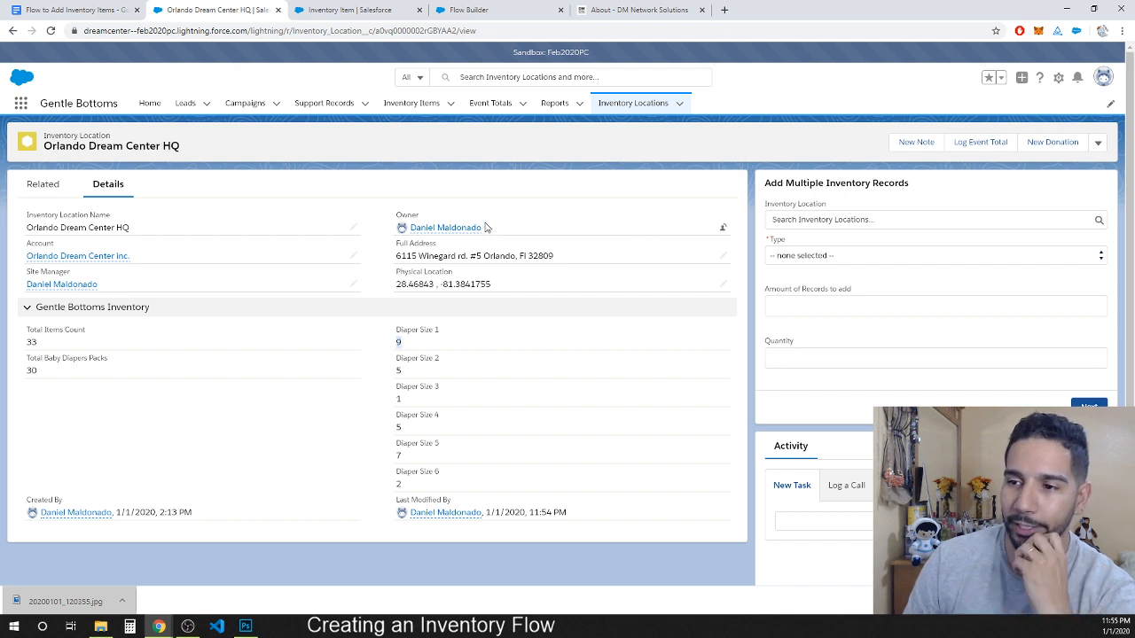
pyautogui.moveTo(436, 231)
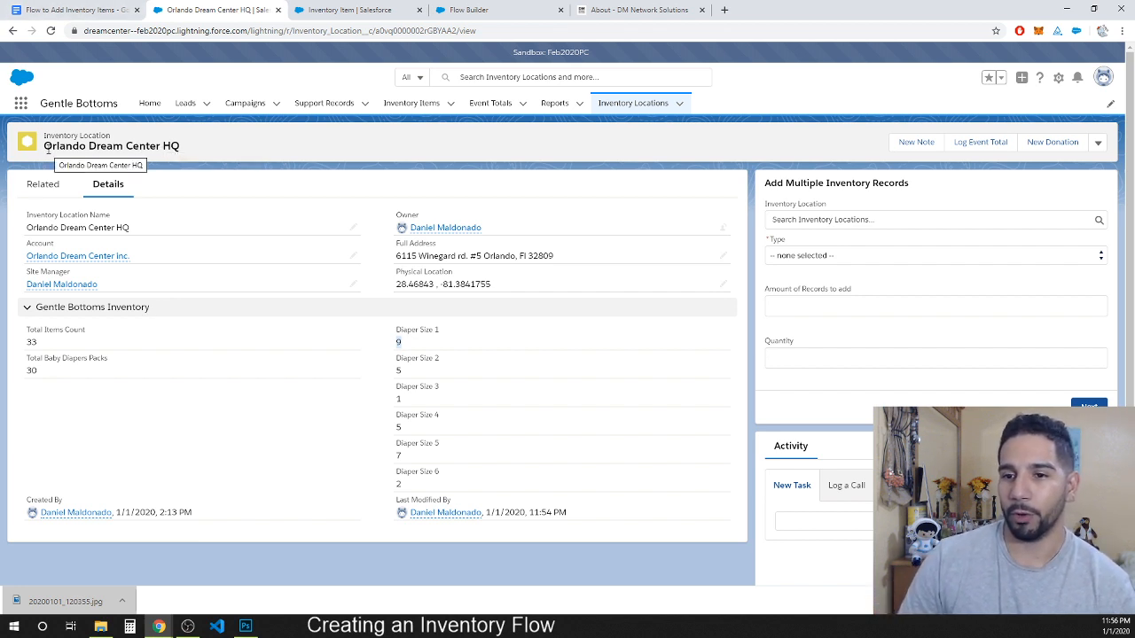
pyautogui.moveTo(46, 147); pyautogui.dragTo(181, 148)
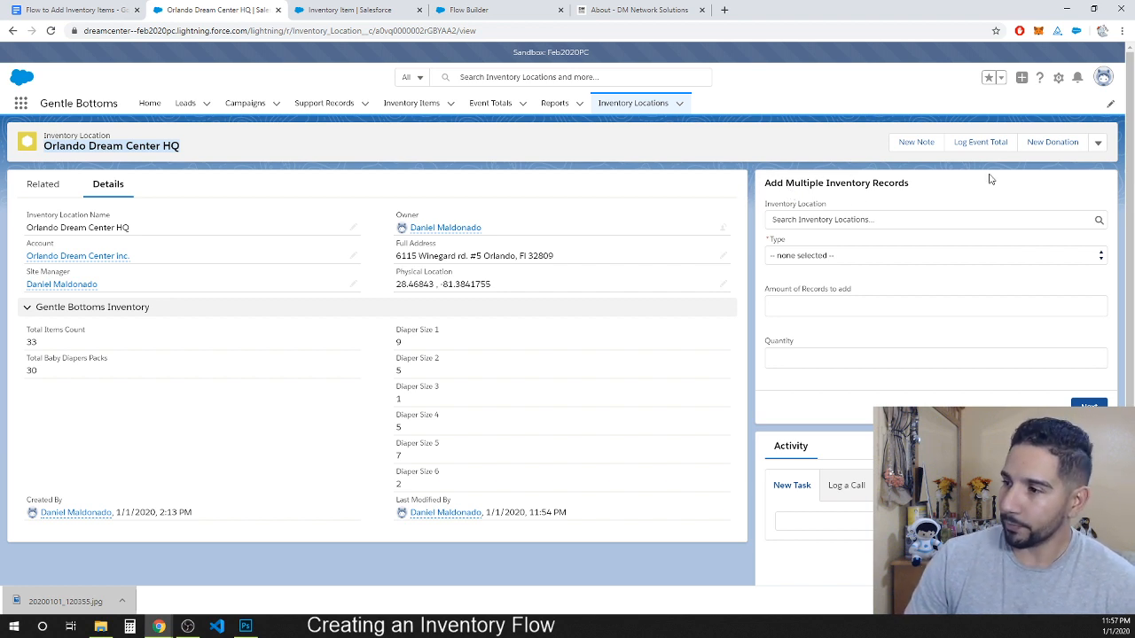
# - Open the Inventory Location record page in Lightning App Builder and inspect the properties of its Add Multiple Inventory Records flow component
pyautogui.click(1058, 78)
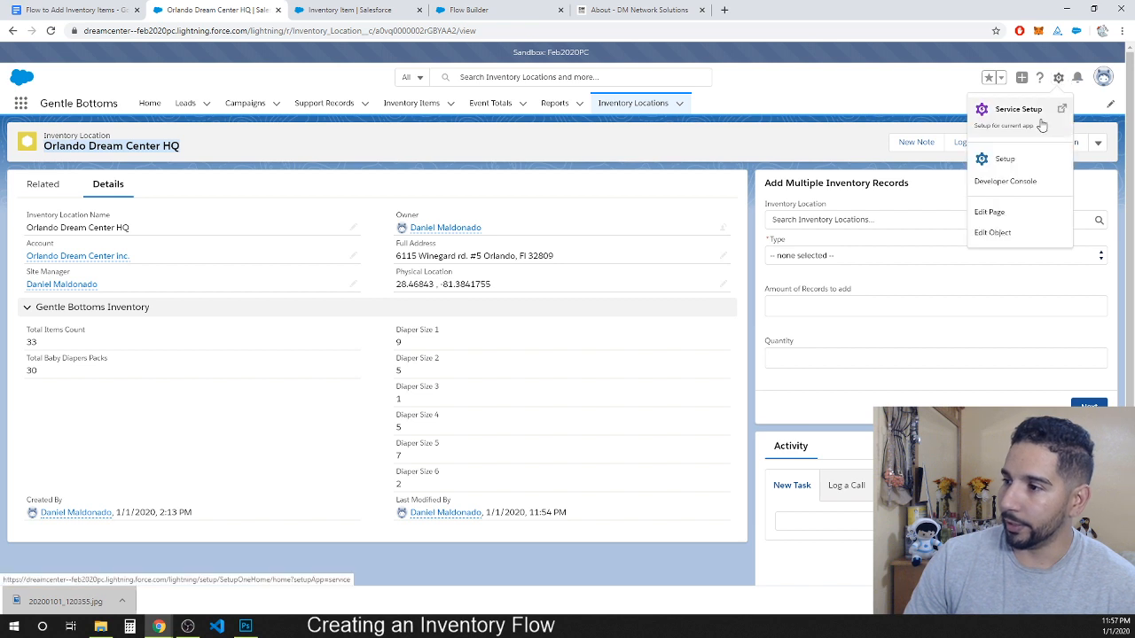
pyautogui.click(991, 213)
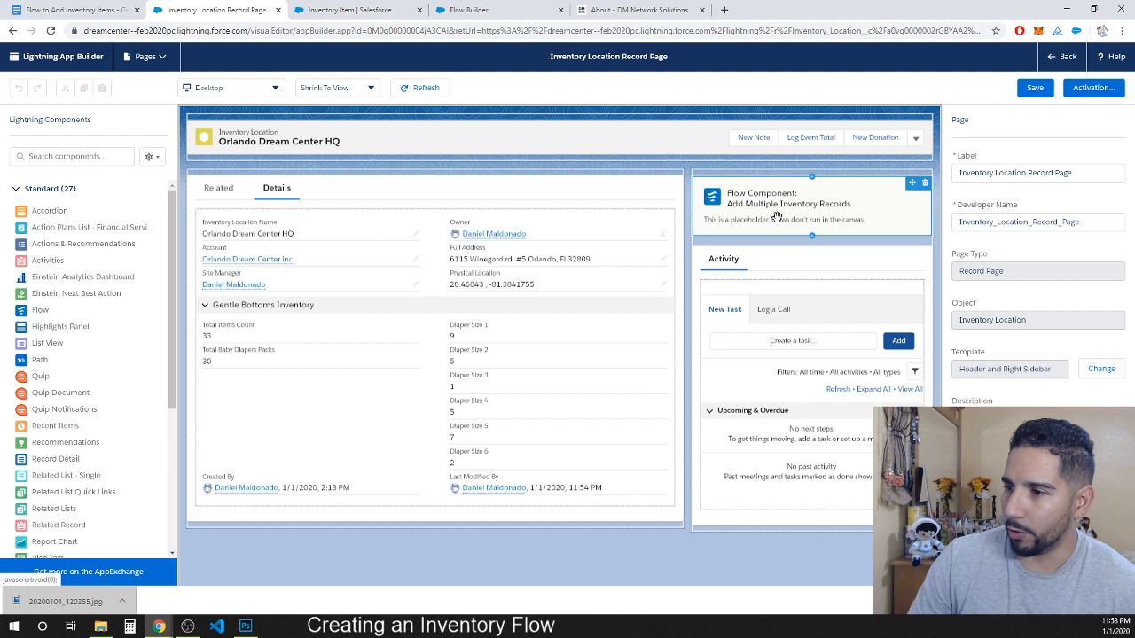
pyautogui.click(847, 219)
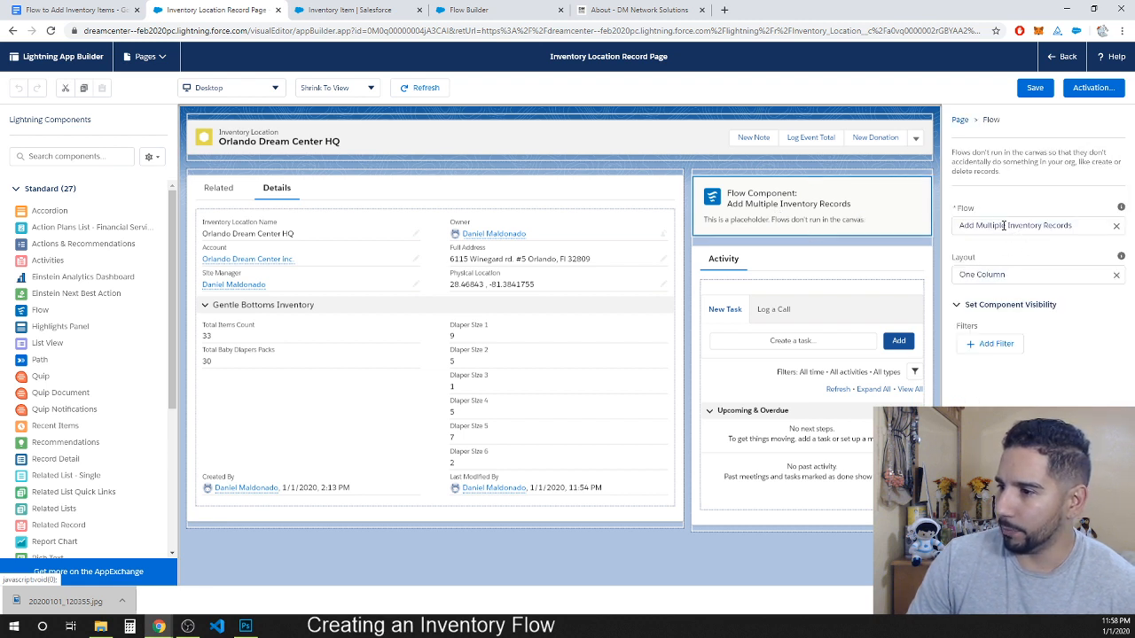
# - Check which flows the page's flow component offers and review the app default assignments in the page's activation settings
pyautogui.click(1003, 225)
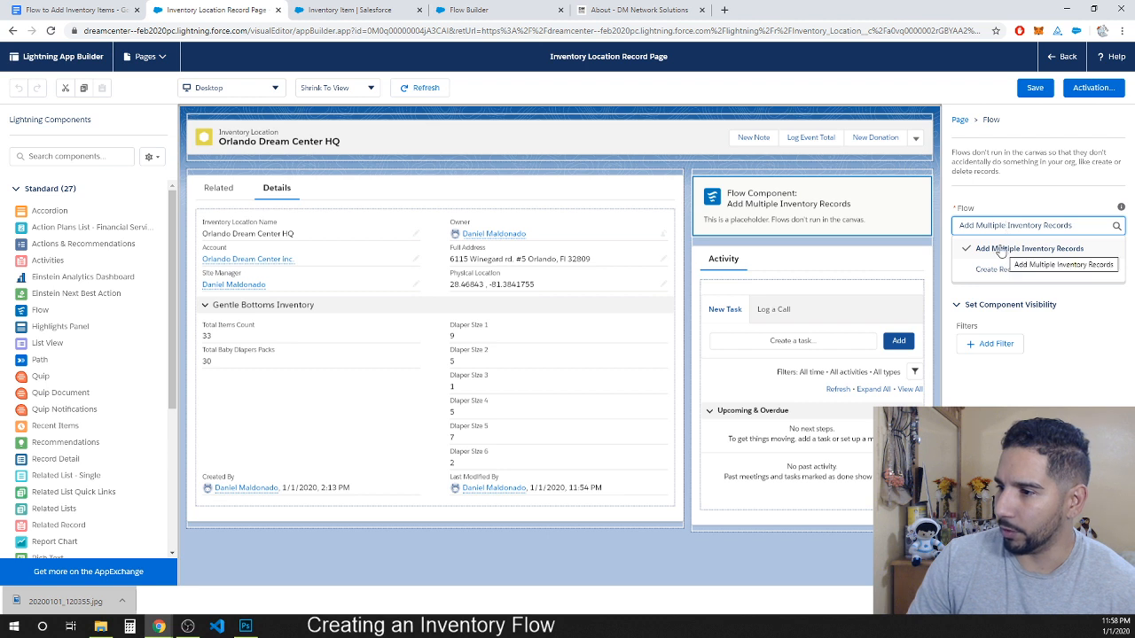
pyautogui.click(1020, 197)
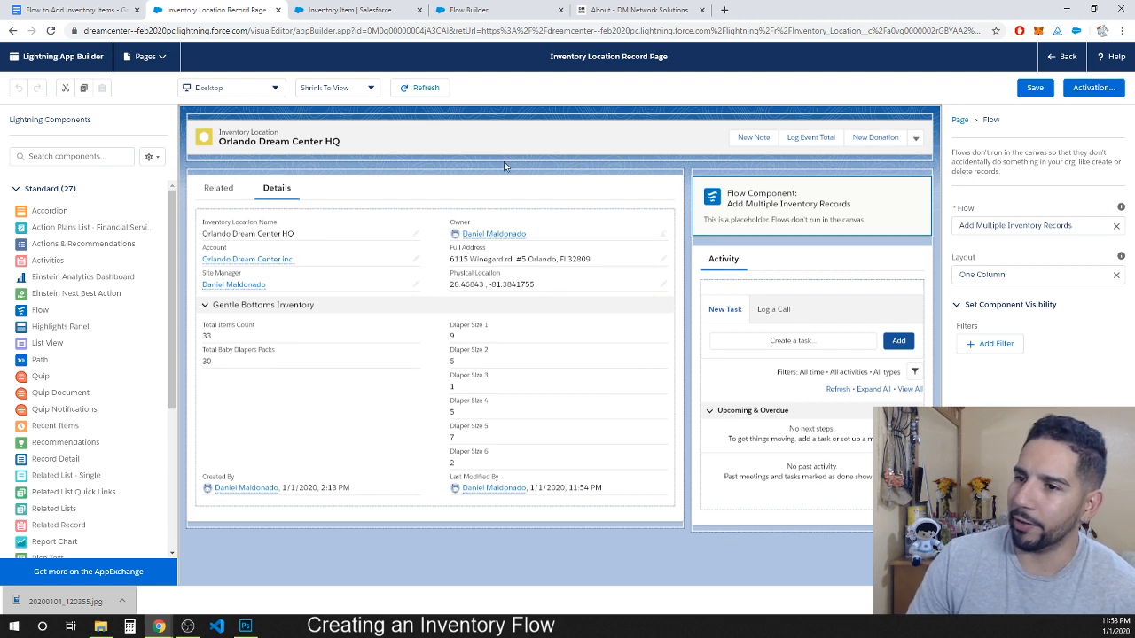
pyautogui.click(1069, 94)
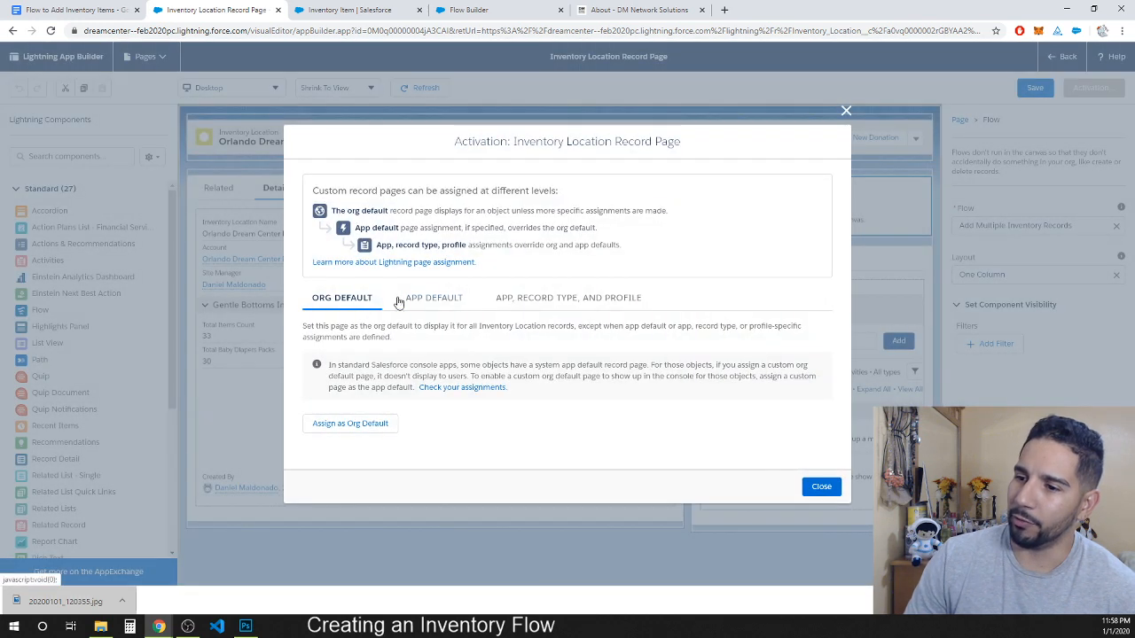
pyautogui.click(433, 300)
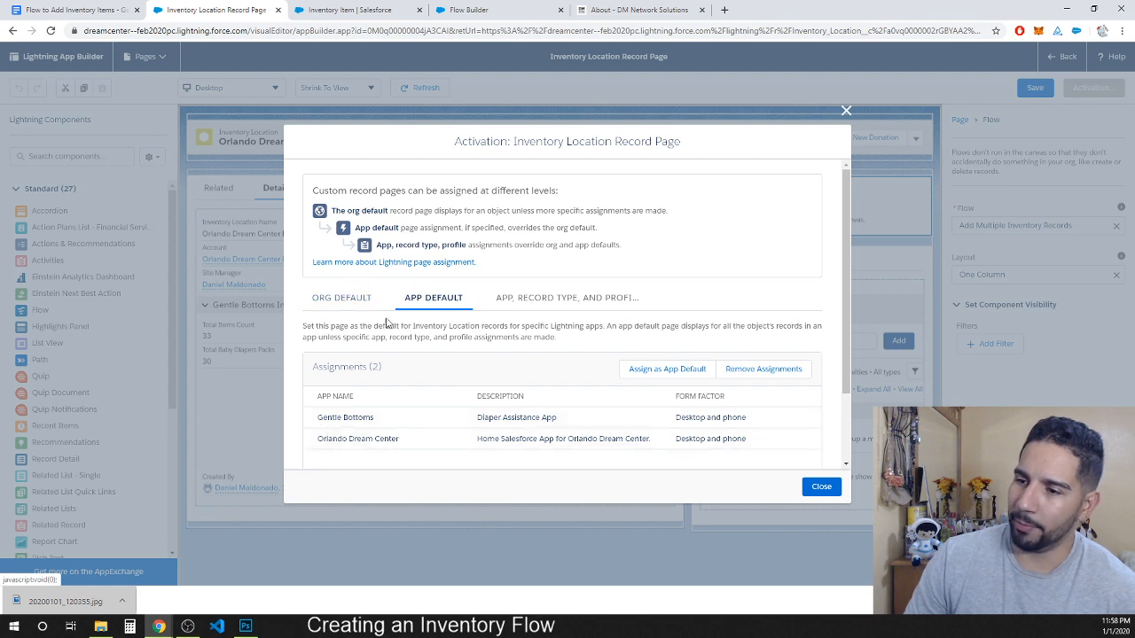
pyautogui.click(821, 487)
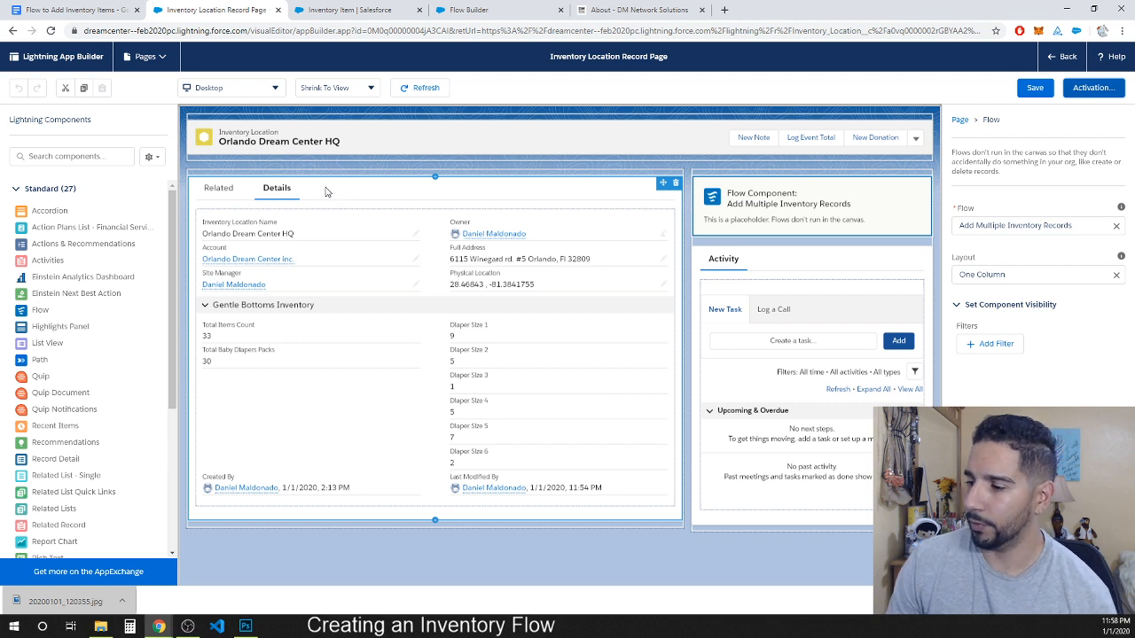
pyautogui.click(359, 196)
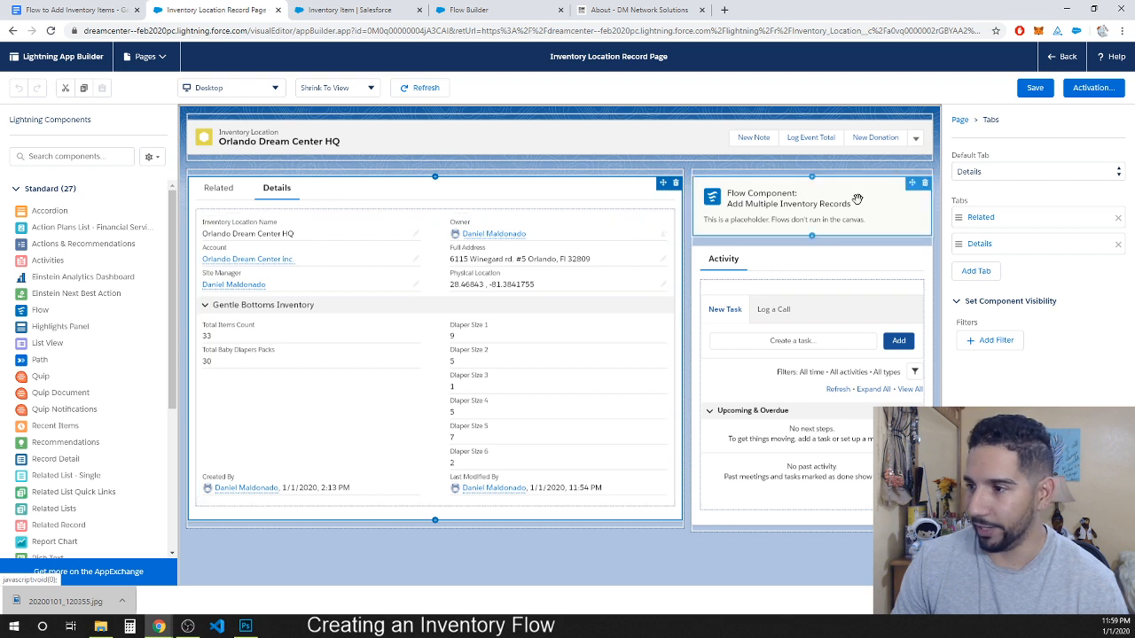
# - Leave the App Builder for the location record and open the Profiles list in Setup
pyautogui.click(1064, 56)
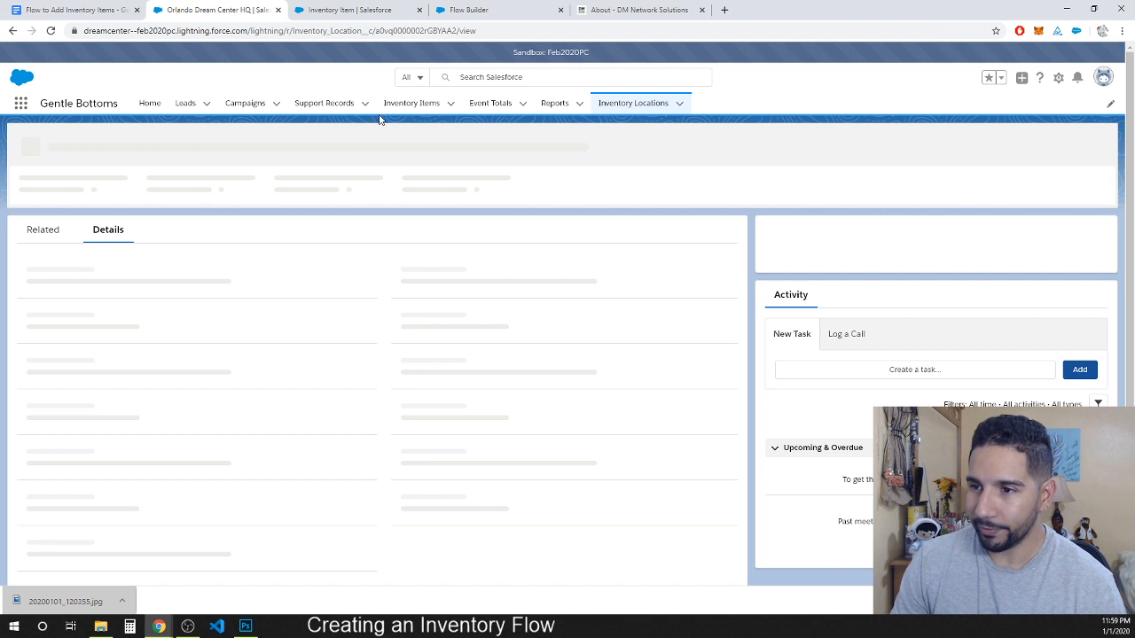
pyautogui.click(1059, 78)
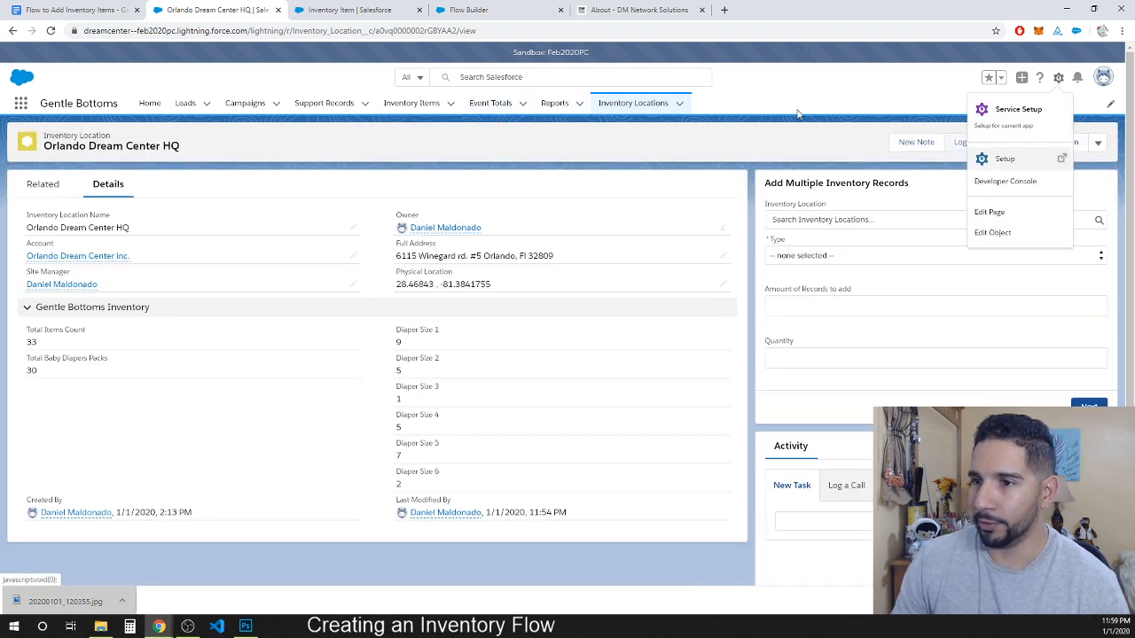
pyautogui.click(1062, 158)
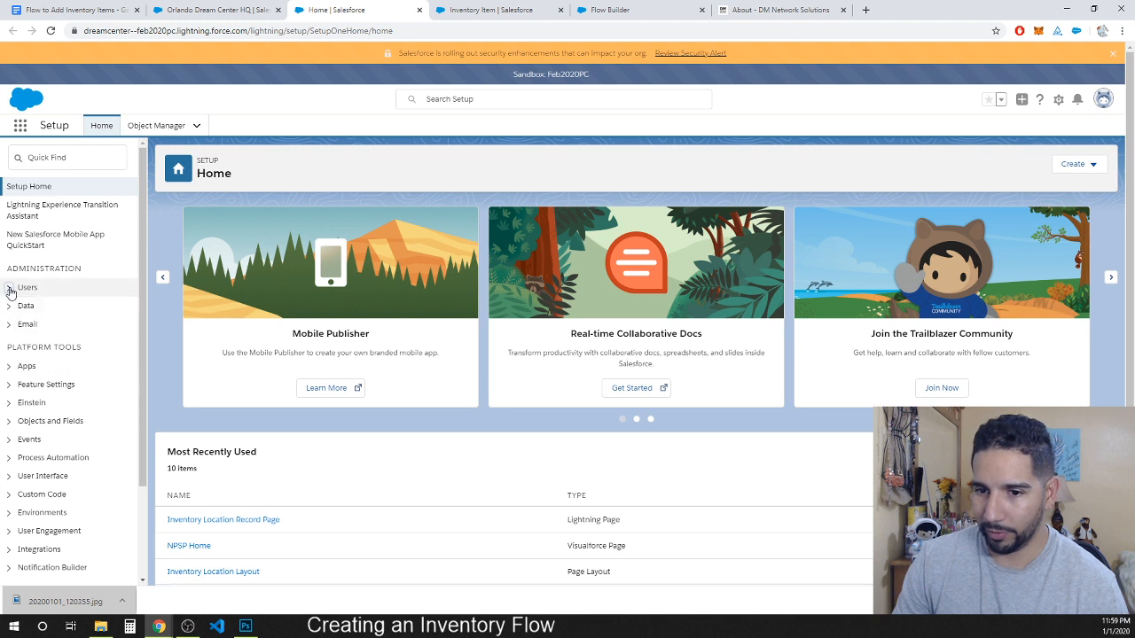
pyautogui.click(9, 288)
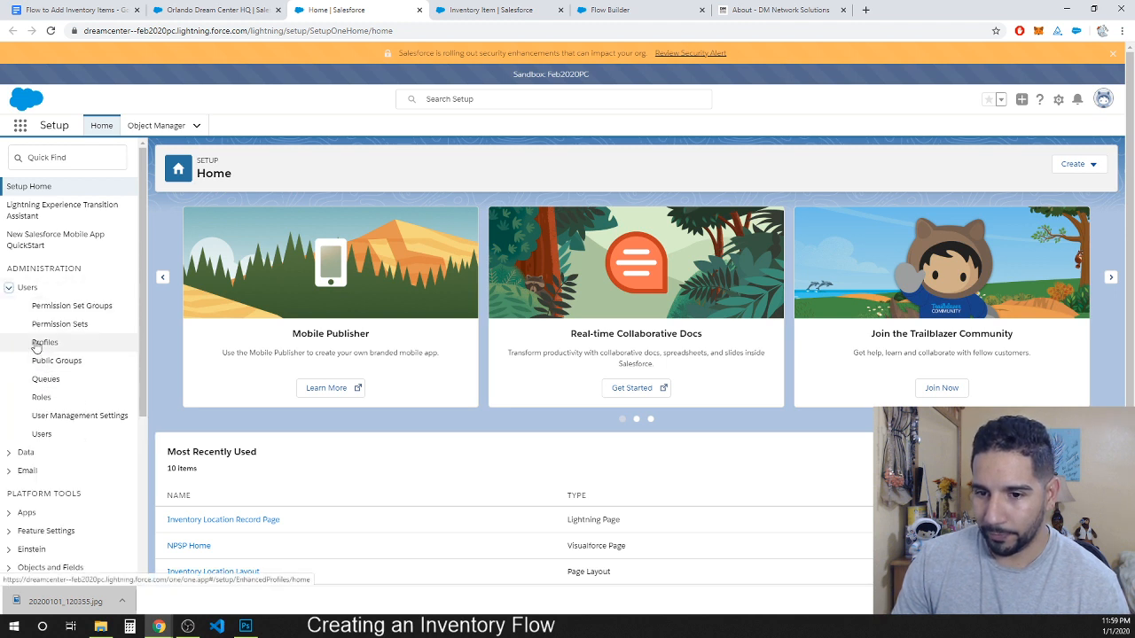
pyautogui.click(42, 343)
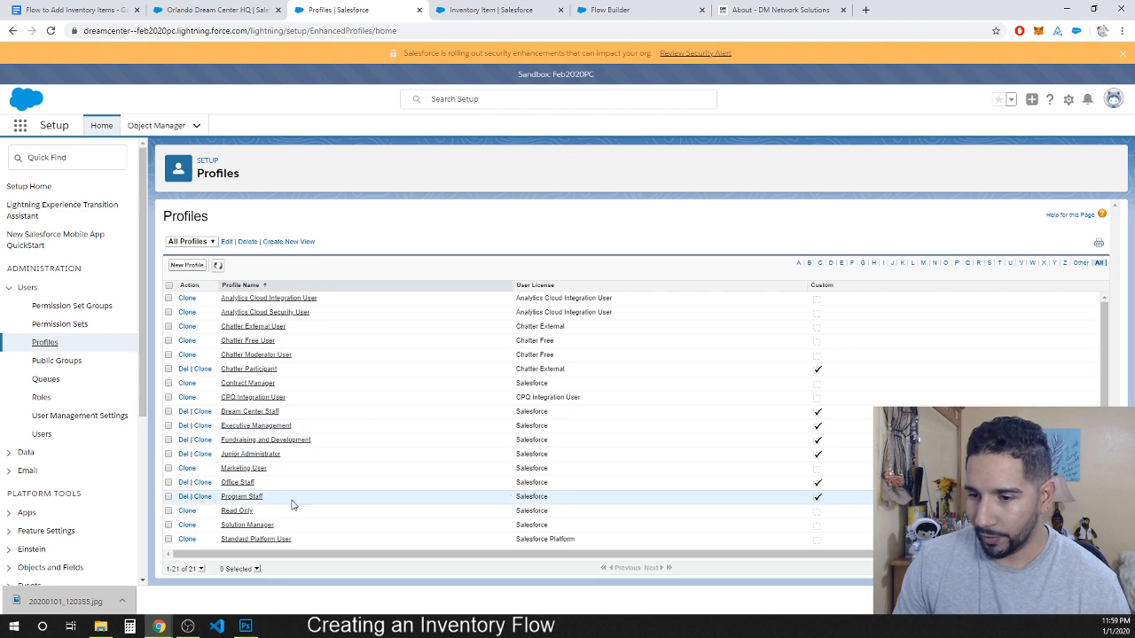
# - Open the Object Settings of the Dream Center Staff profile
pyautogui.scroll(-1, 322, 489)
pyautogui.scroll(1, 288, 471)
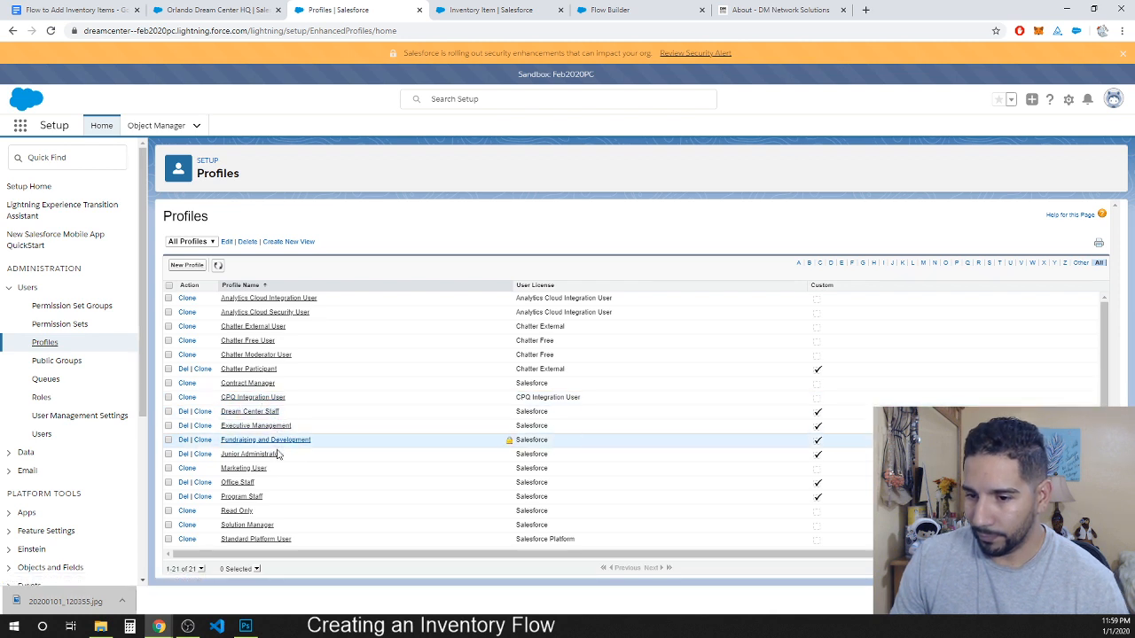
pyautogui.scroll(-1, 277, 456)
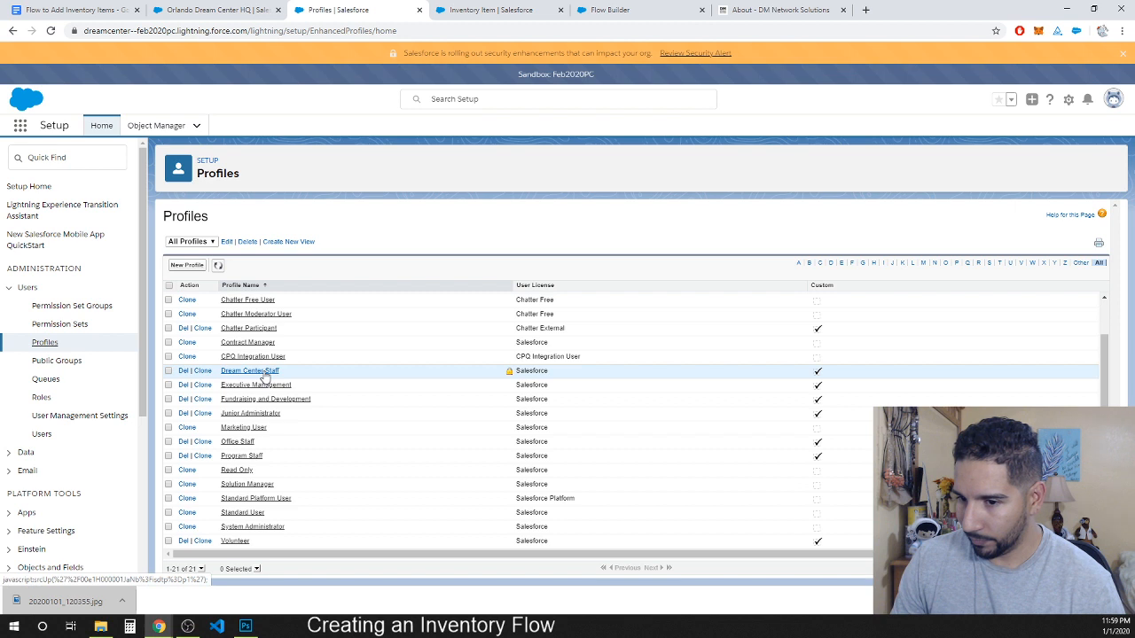
pyautogui.click(243, 371)
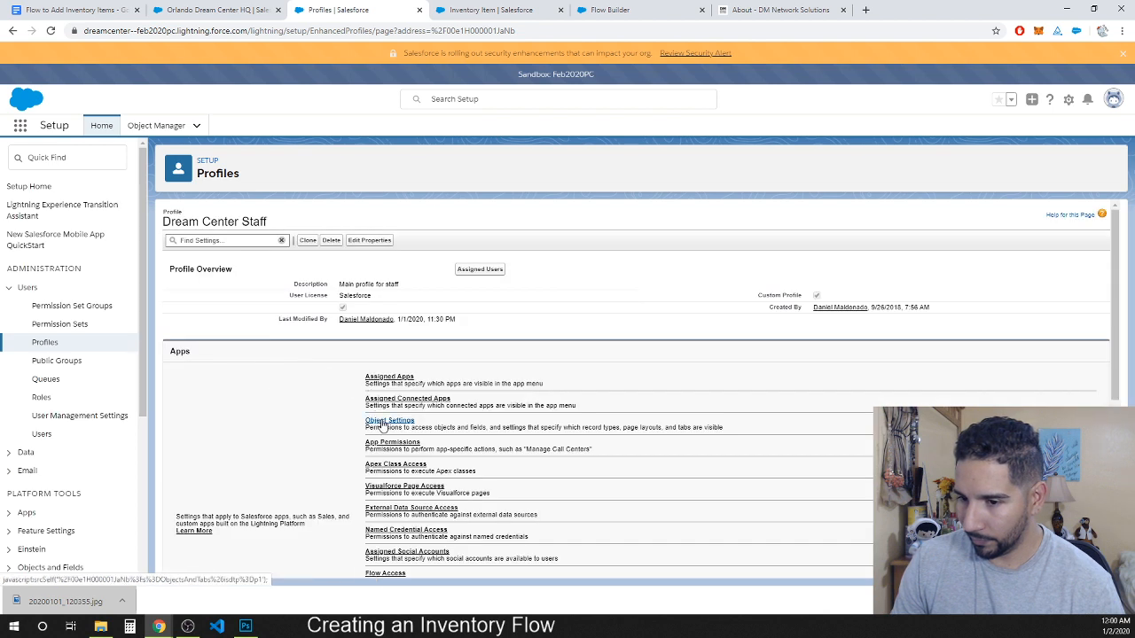
pyautogui.click(383, 422)
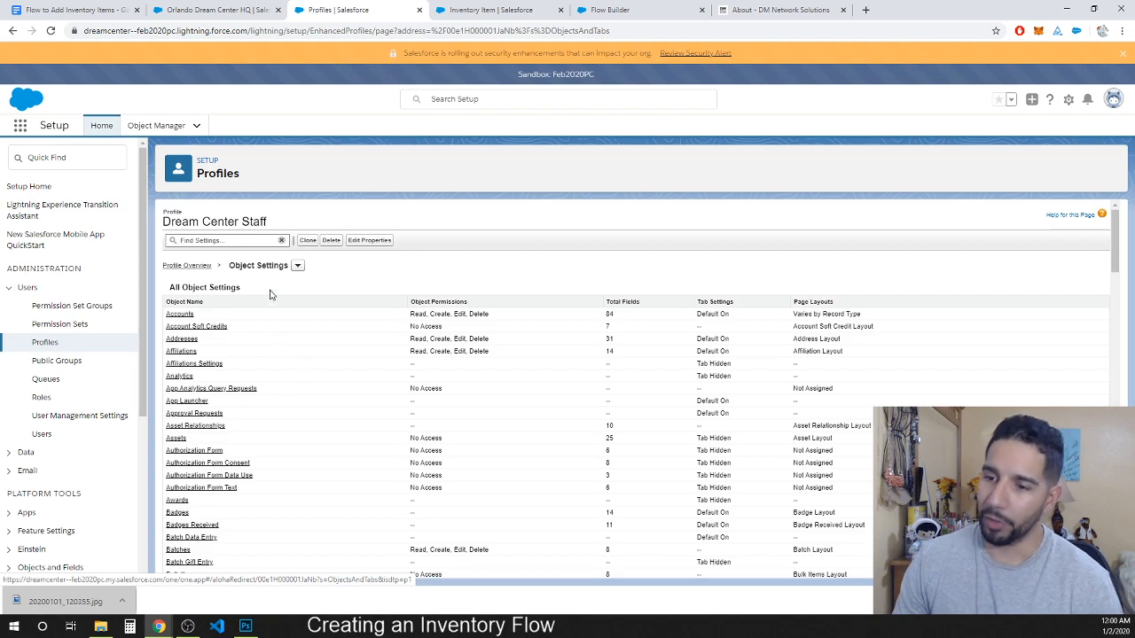
# - Find Inventory Locations among the profile's object settings and open its permissions
pyautogui.scroll(-20, 286, 353)
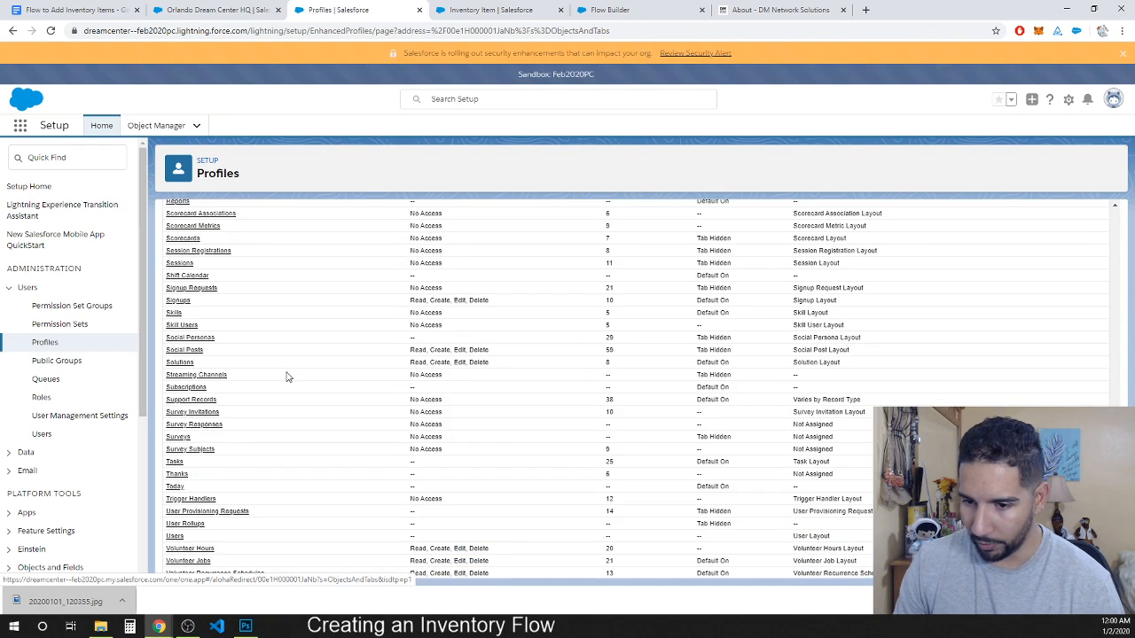
pyautogui.scroll(3, 286, 377)
pyautogui.scroll(-3, 240, 408)
pyautogui.scroll(3, 238, 413)
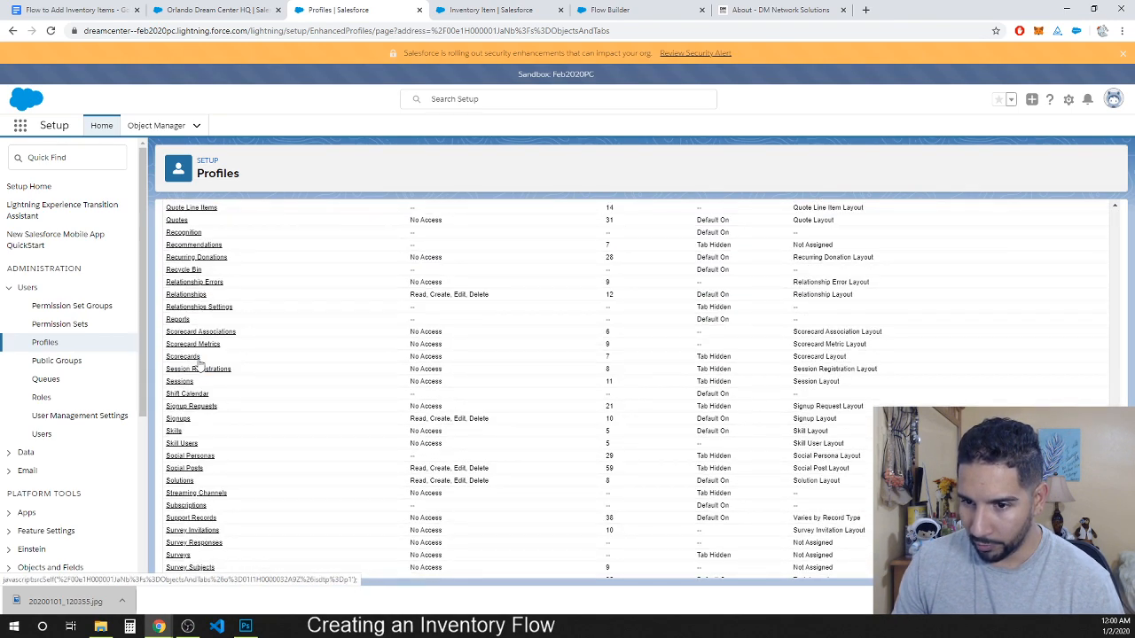
pyautogui.scroll(4, 201, 358)
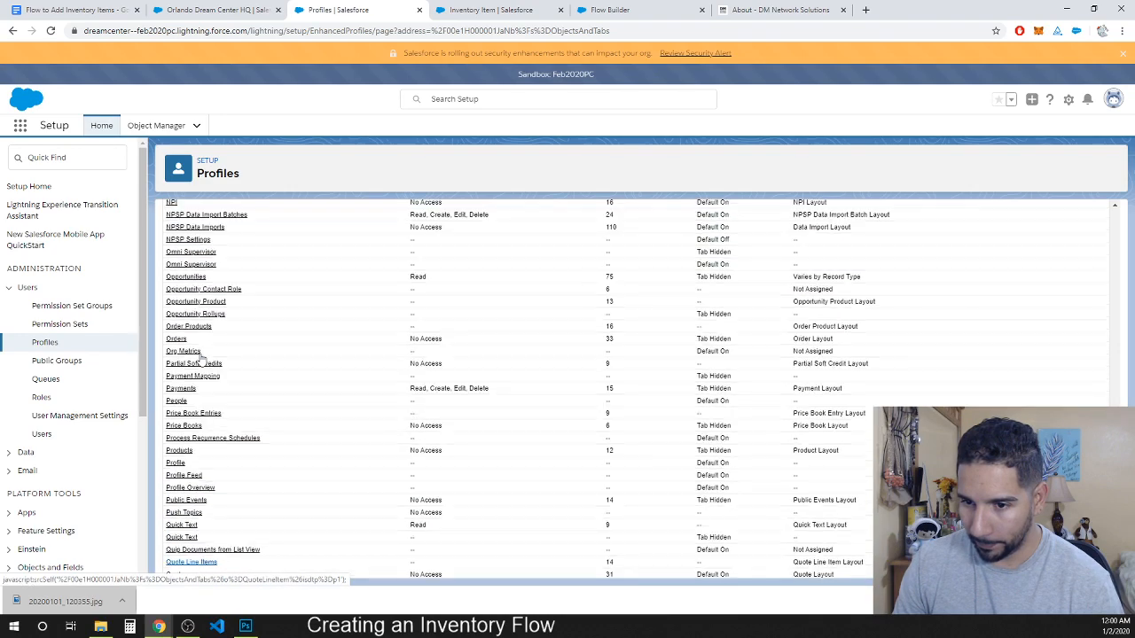
pyautogui.scroll(3, 202, 359)
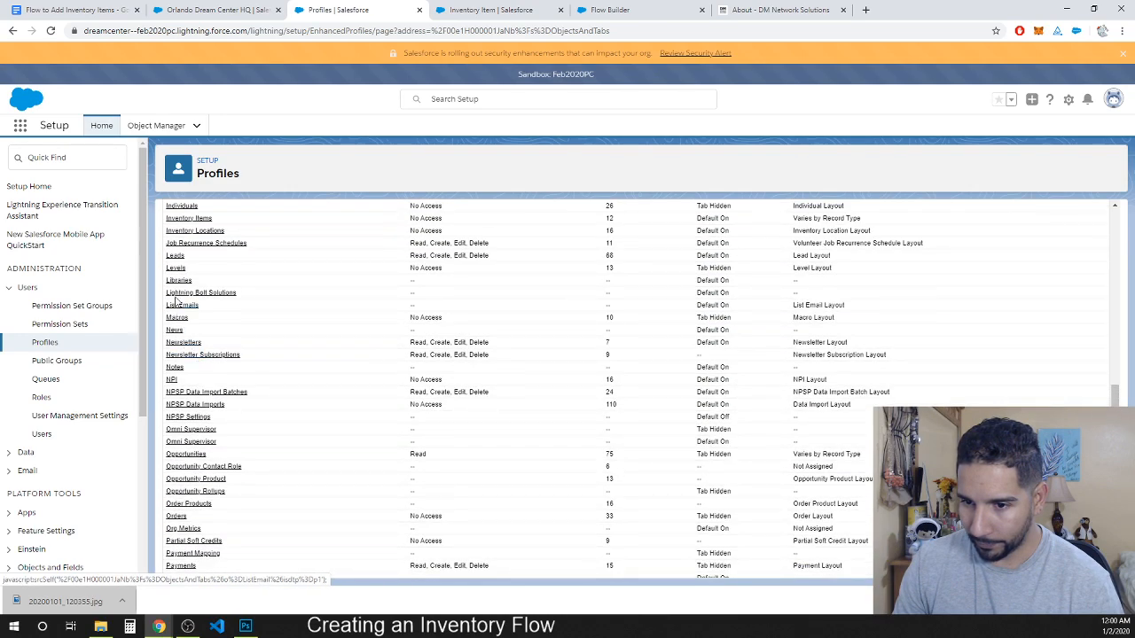
pyautogui.scroll(3, 200, 354)
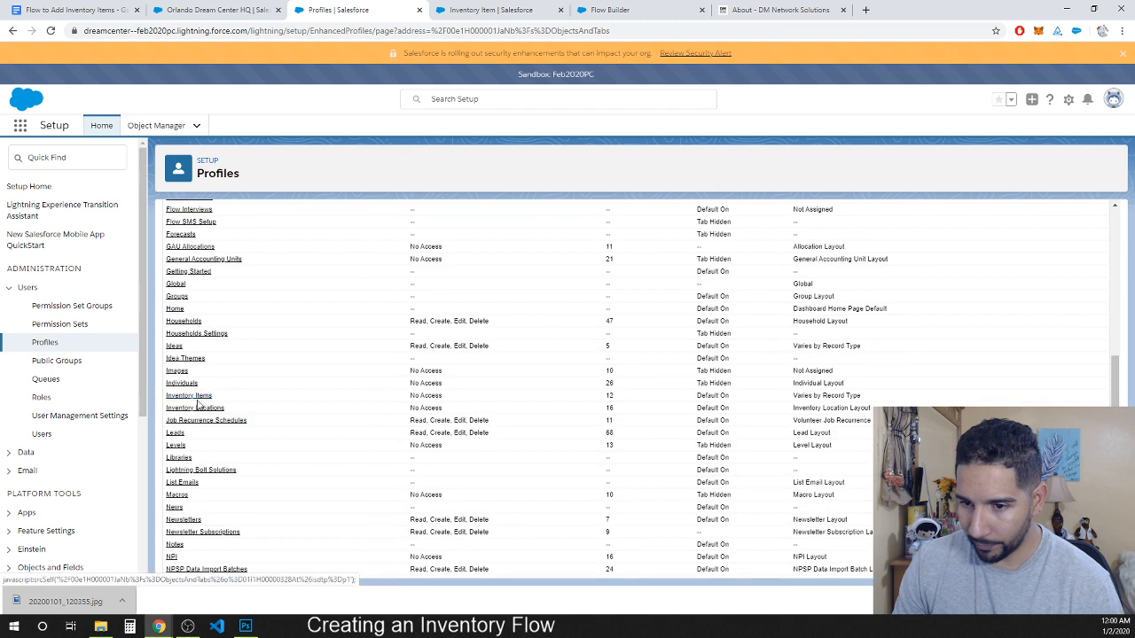
pyautogui.click(195, 409)
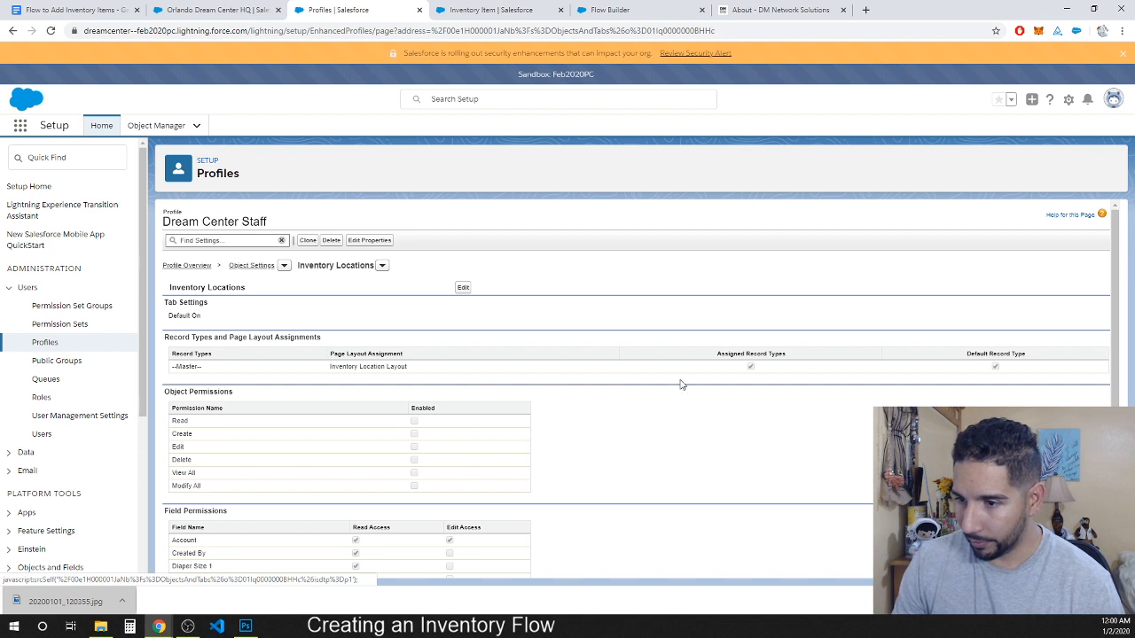
# - Enable the Read, Create and View All object permissions on Inventory Locations for the Dream Center Staff profile and save
pyautogui.click(462, 288)
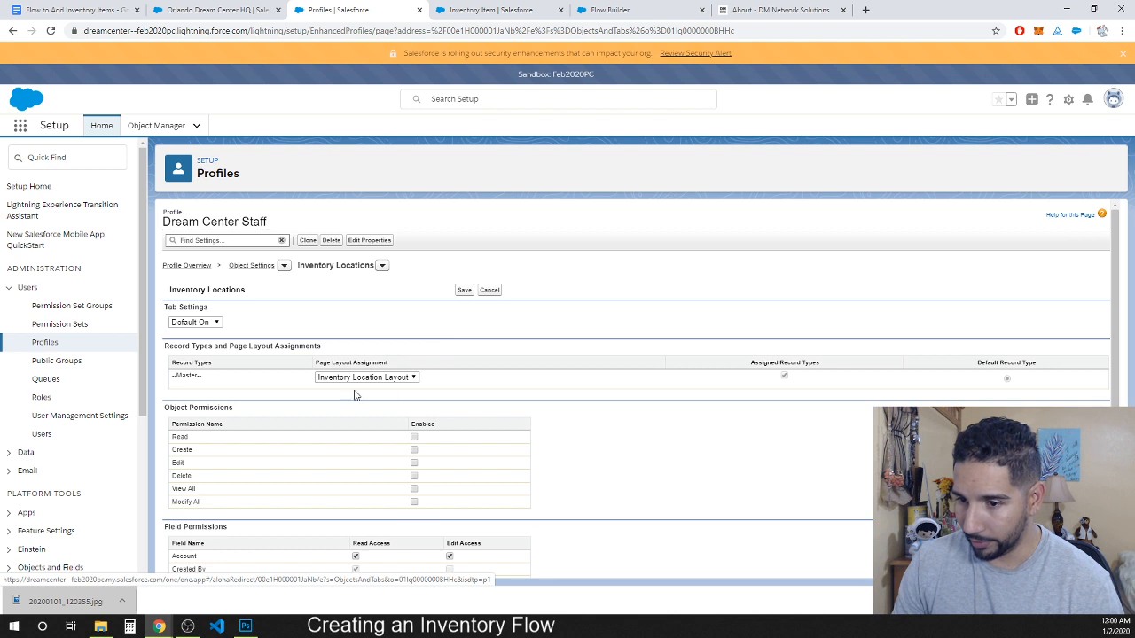
pyautogui.click(414, 438)
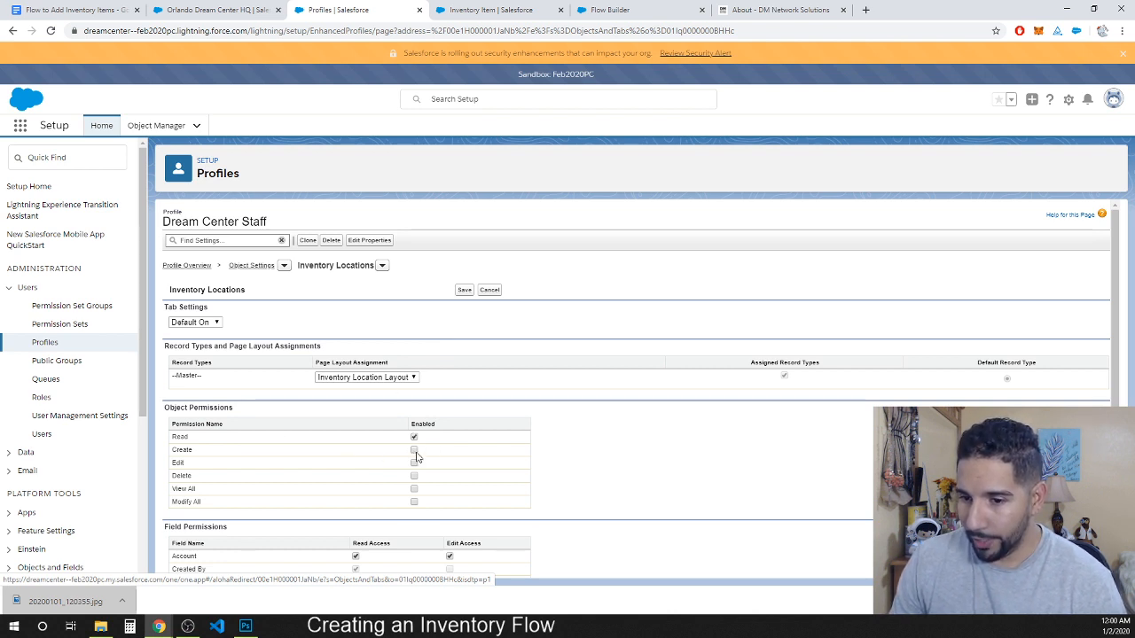
pyautogui.click(414, 451)
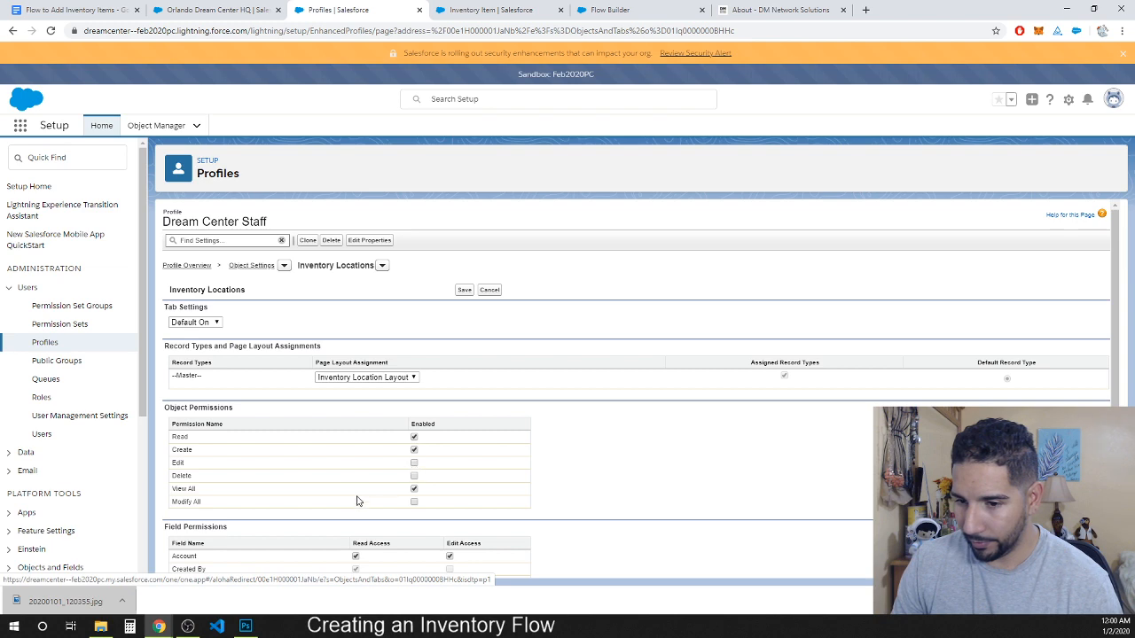
pyautogui.scroll(-2, 368, 450)
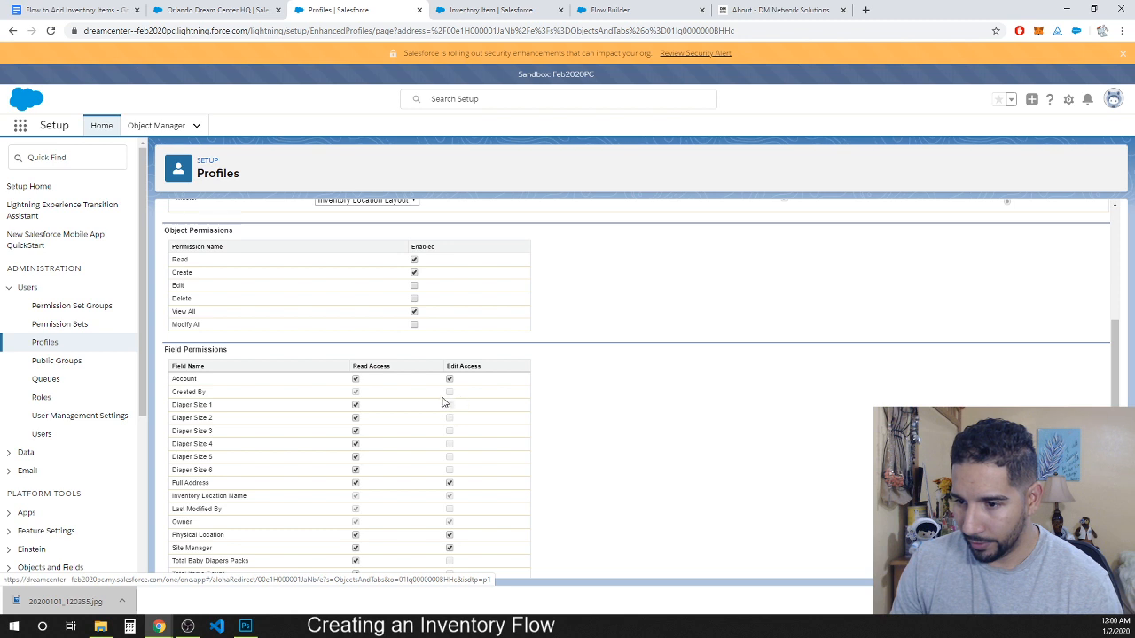
pyautogui.scroll(-1, 445, 464)
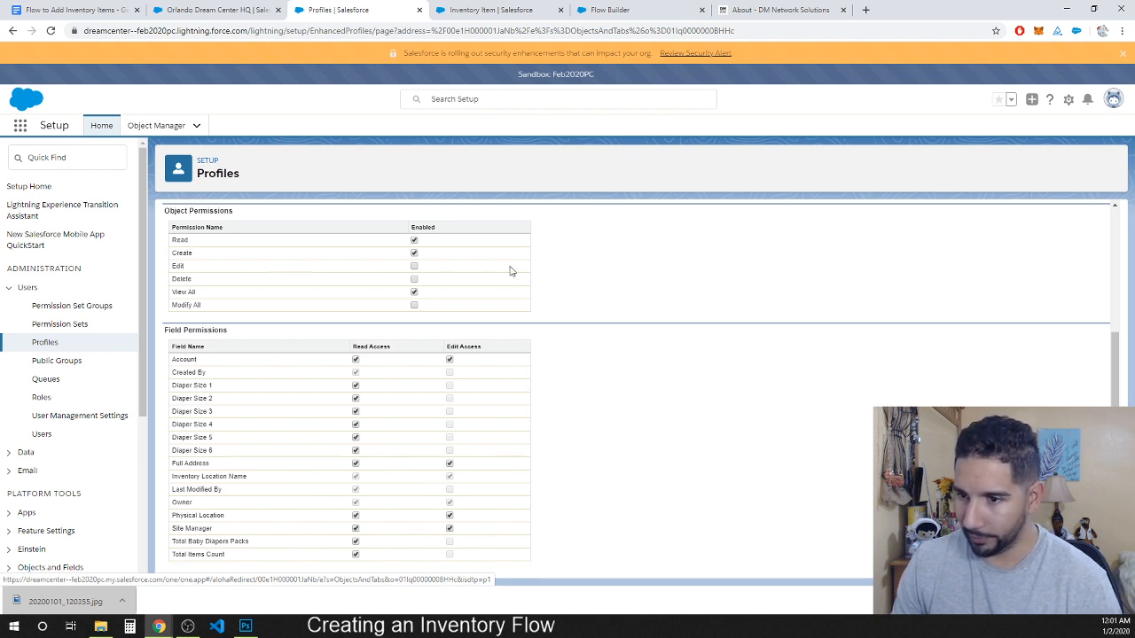
pyautogui.scroll(3, 810, 354)
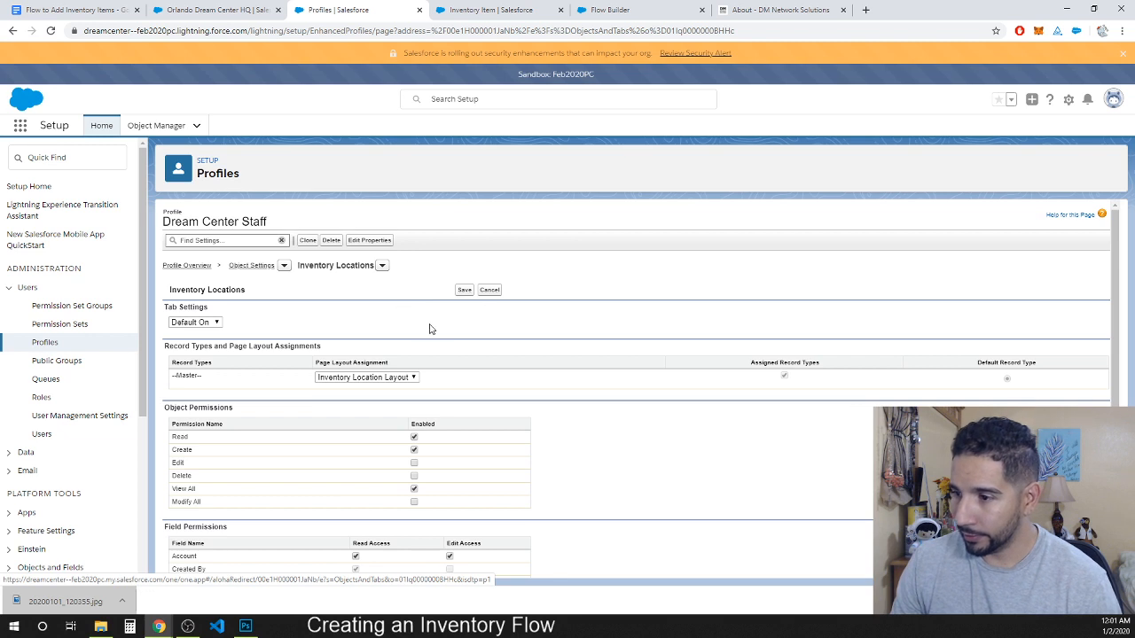
pyautogui.click(464, 291)
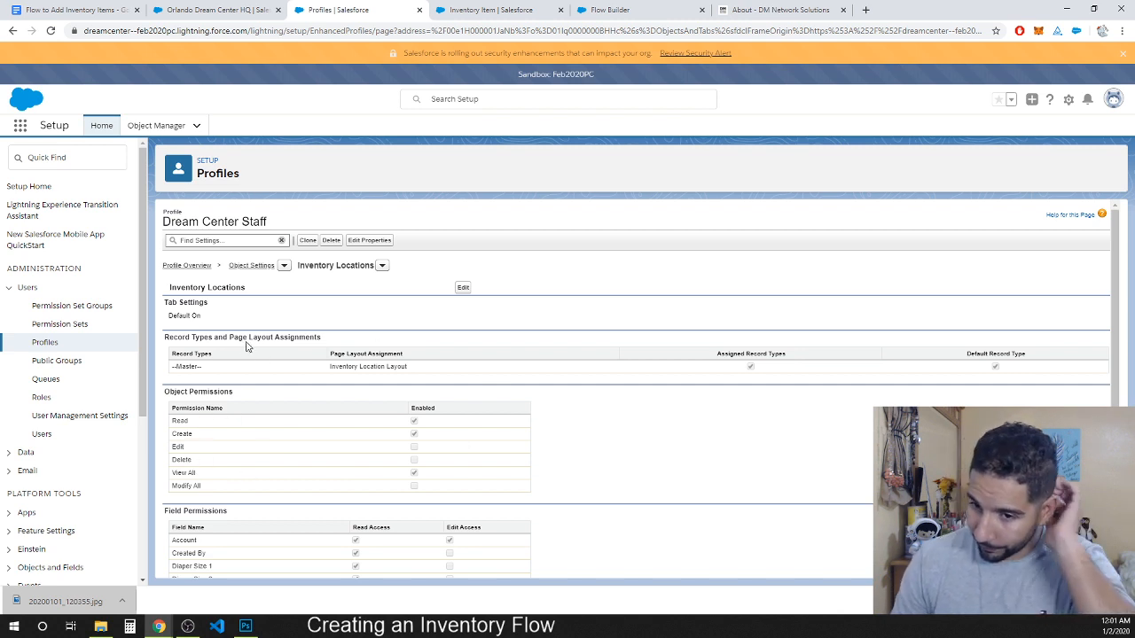
# - Start a new permission set and label it "Manage Inventory Locations"
pyautogui.click(65, 328)
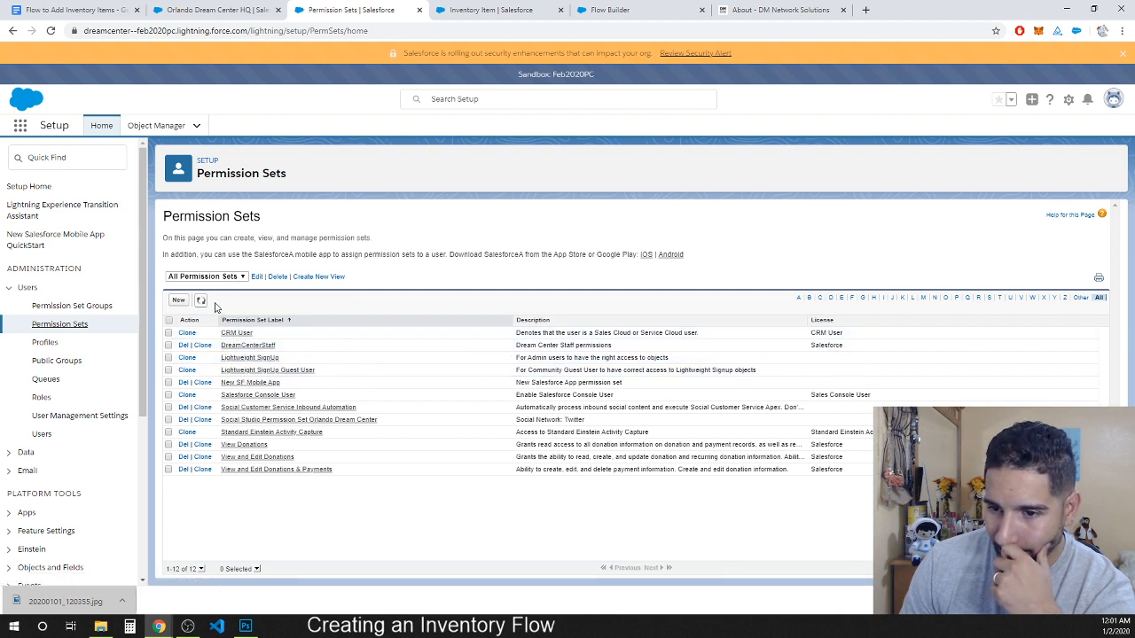
pyautogui.click(179, 300)
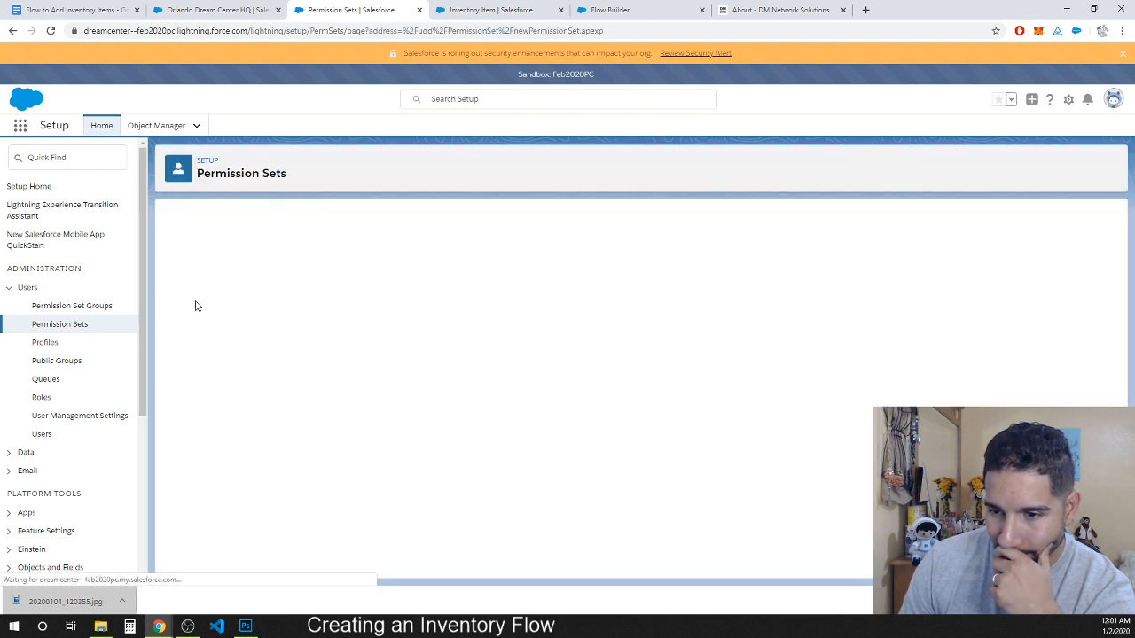
pyautogui.click(373, 302)
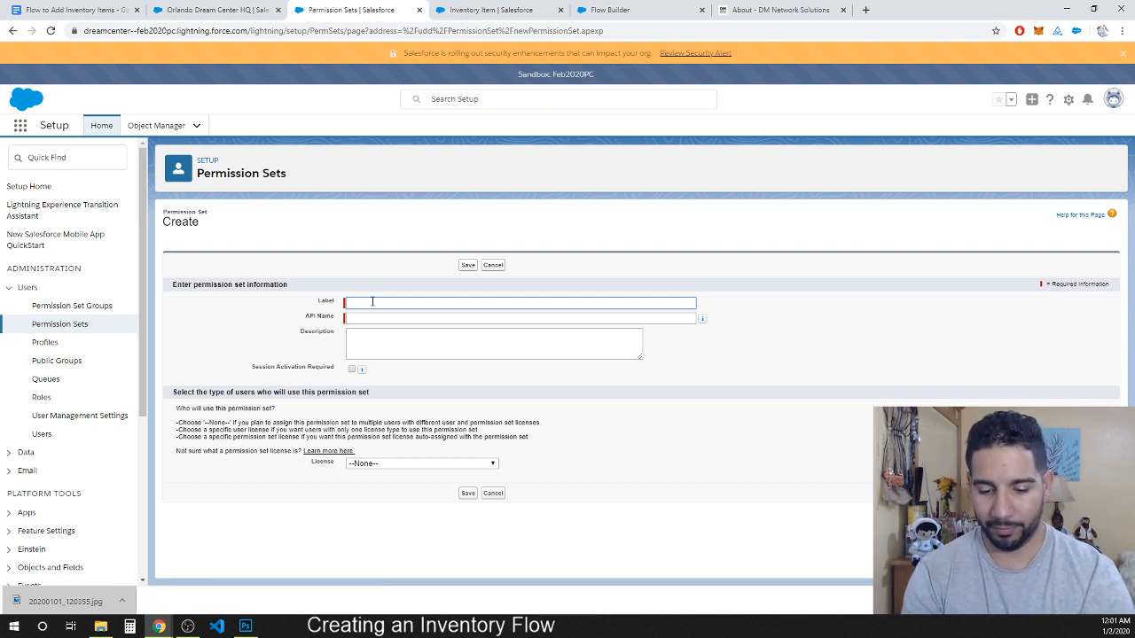
pyautogui.write('Manage')
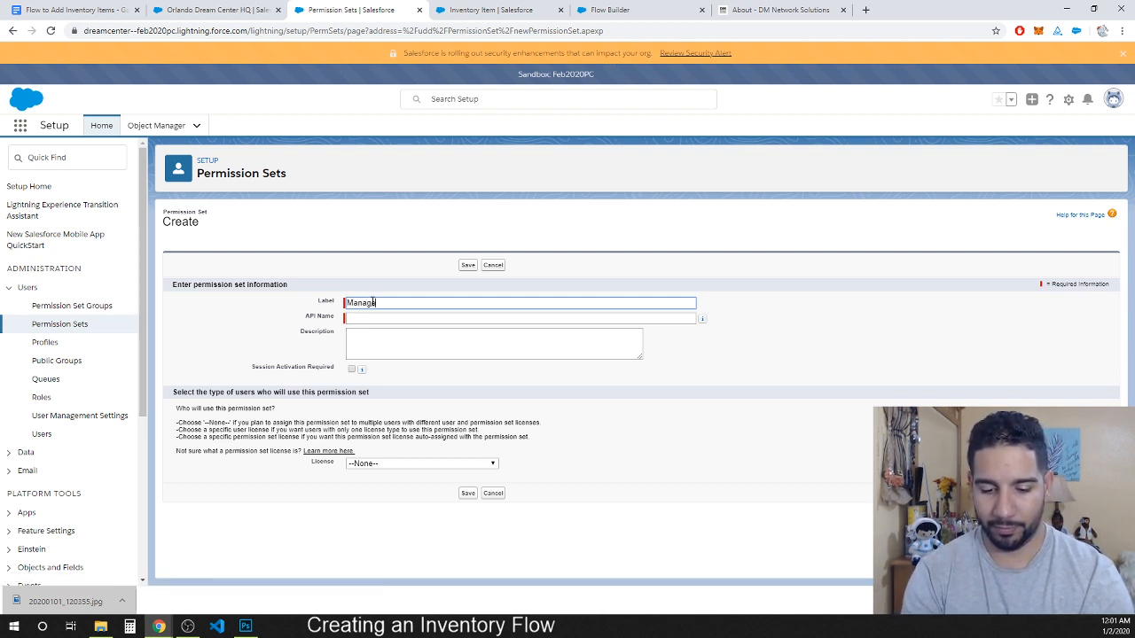
pyautogui.write(' Inventory')
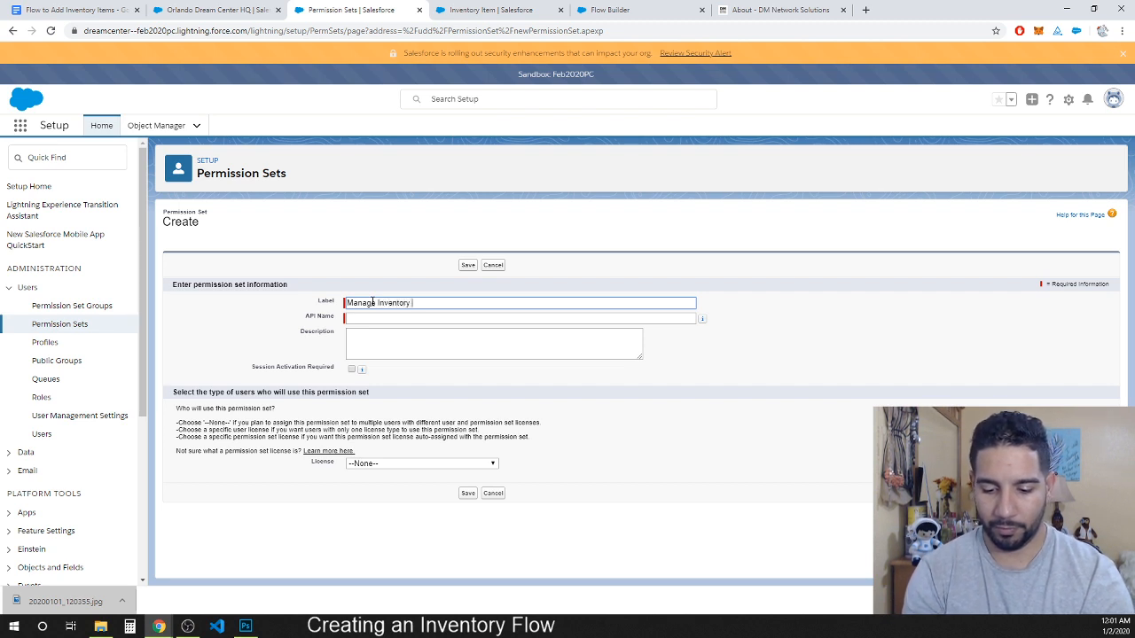
pyautogui.write(' Locations')
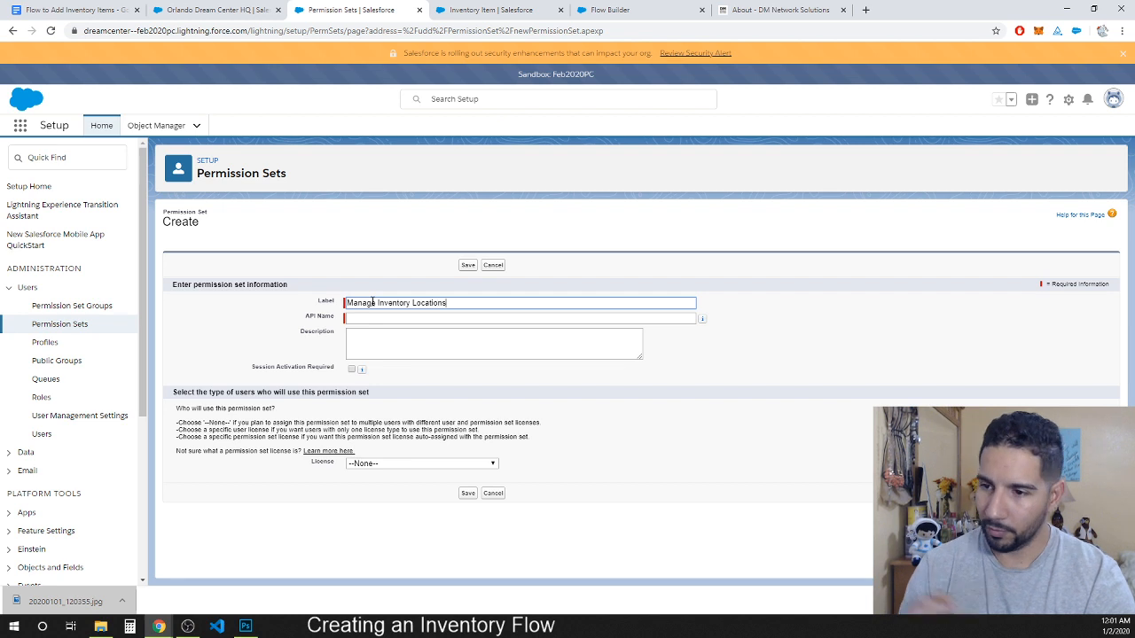
pyautogui.click(369, 319)
# - Describe the permission set as "Manage the Inventory locations", leave its license at None, and save it
pyautogui.click(378, 346)
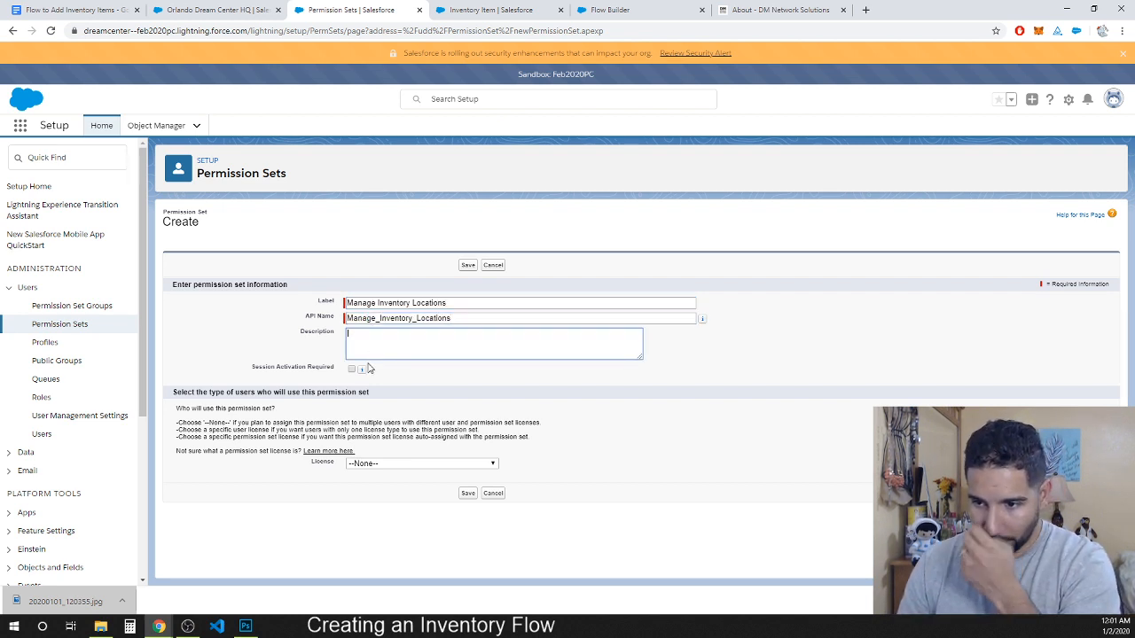
pyautogui.write('Manage the Inventory')
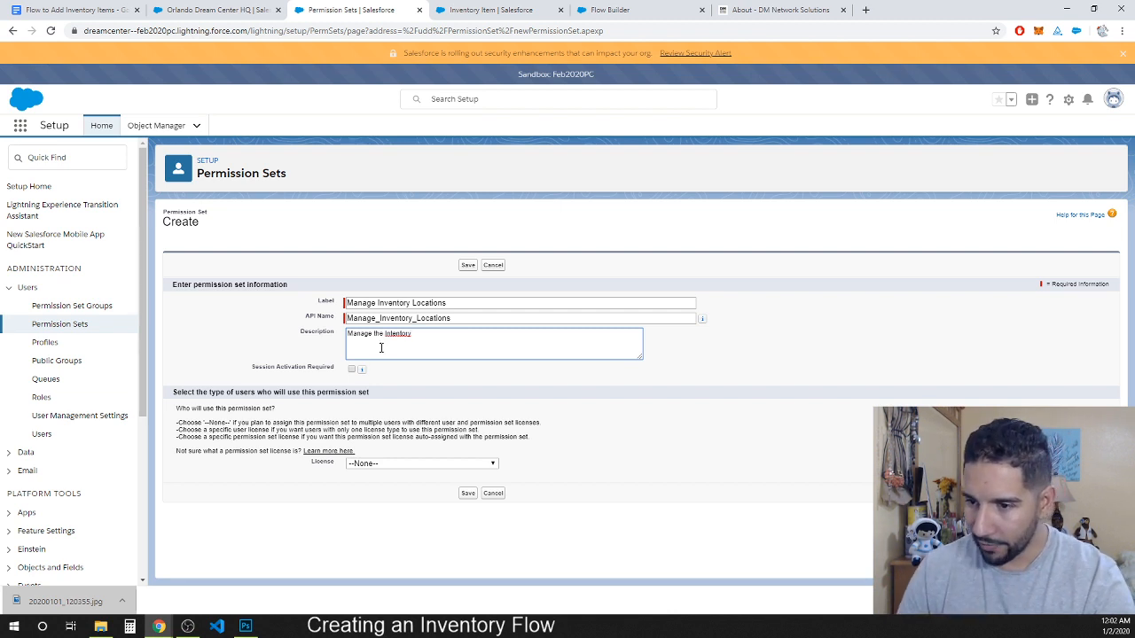
pyautogui.press('BackSpace')
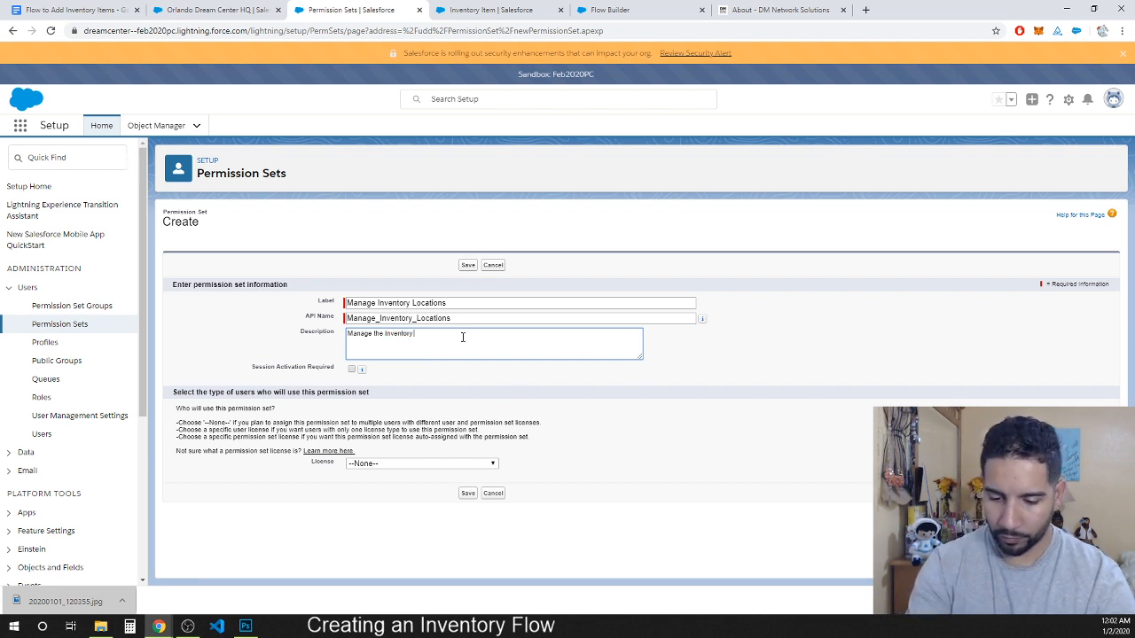
pyautogui.write('locations')
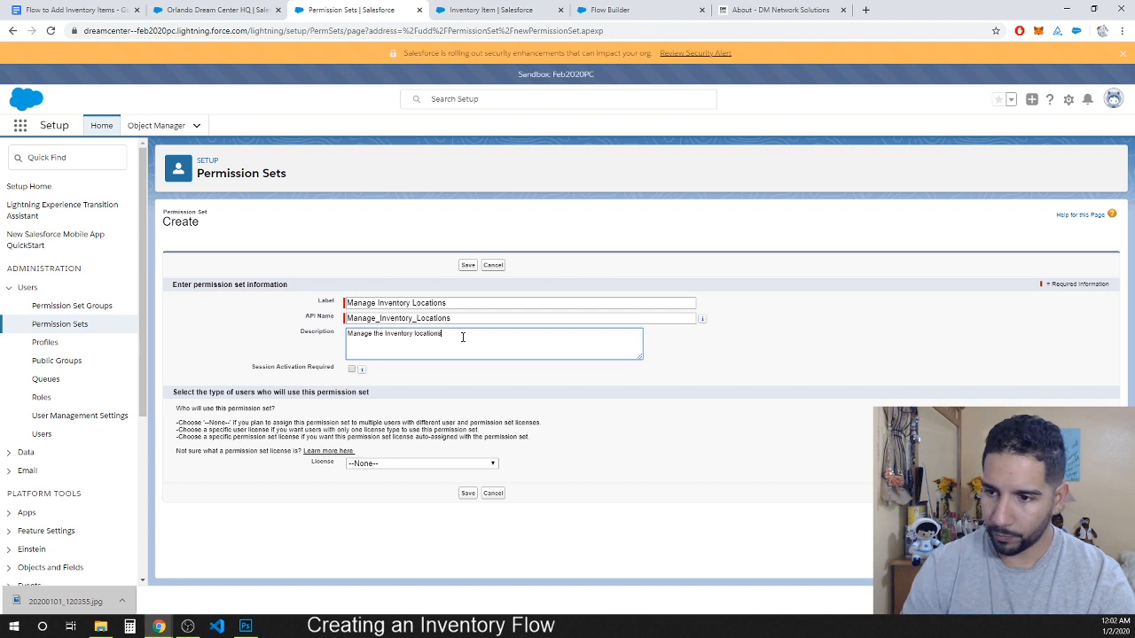
pyautogui.moveTo(361, 369)
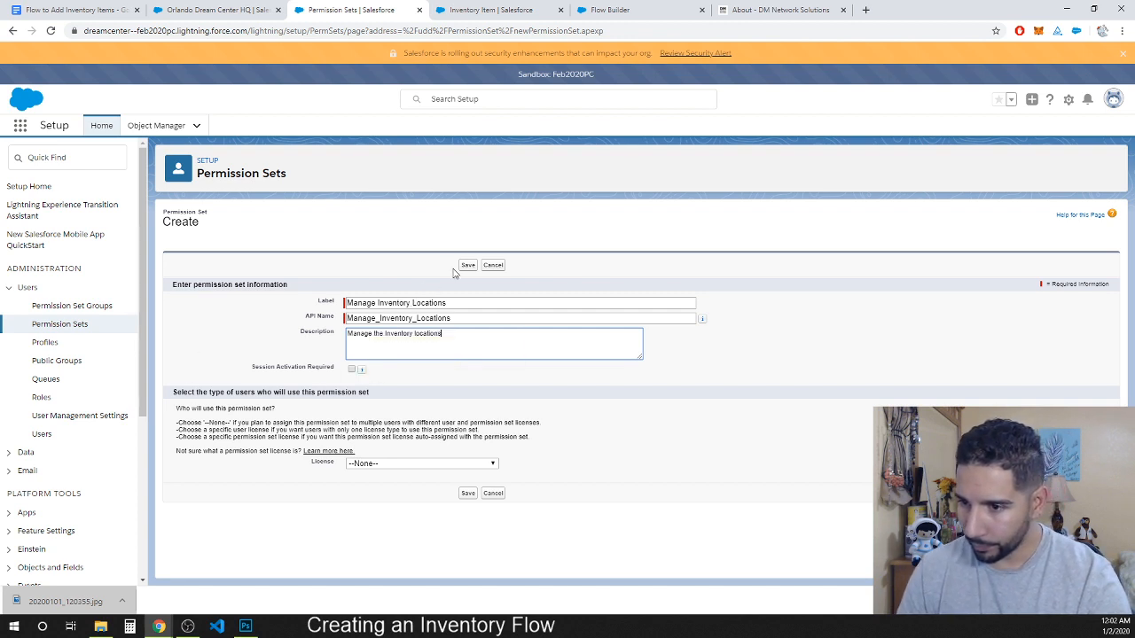
pyautogui.click(388, 464)
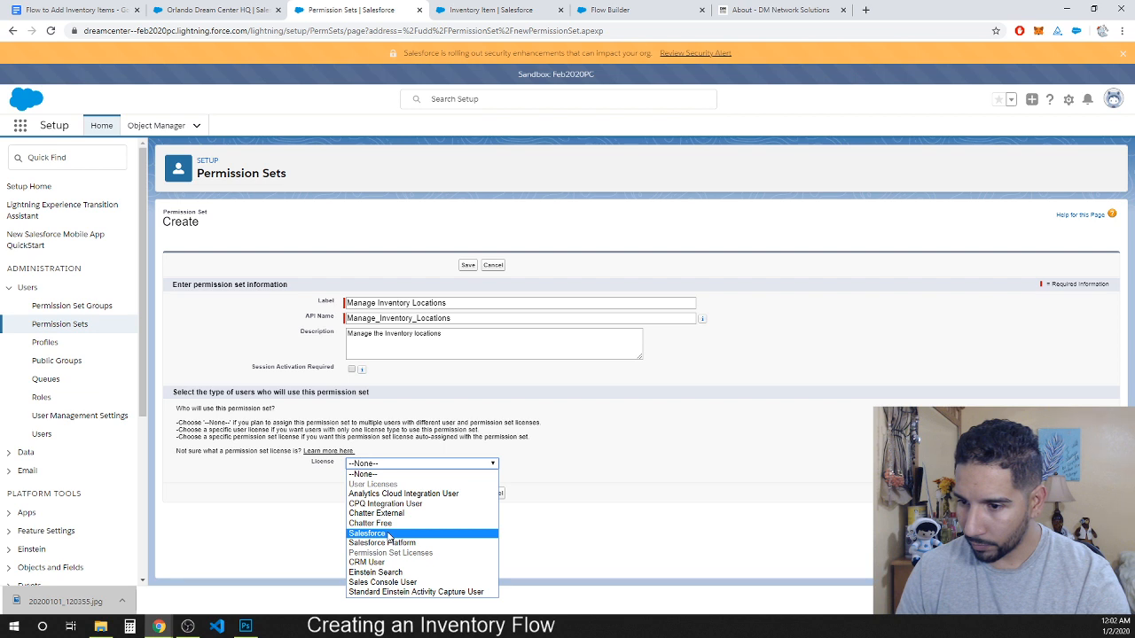
pyautogui.click(297, 491)
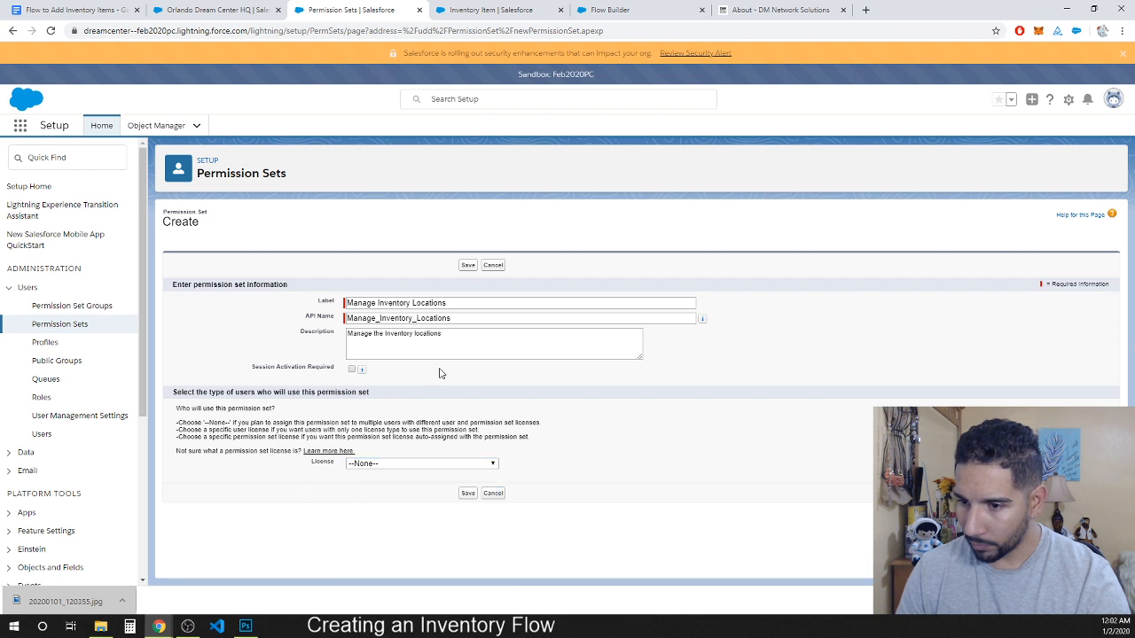
pyautogui.click(468, 265)
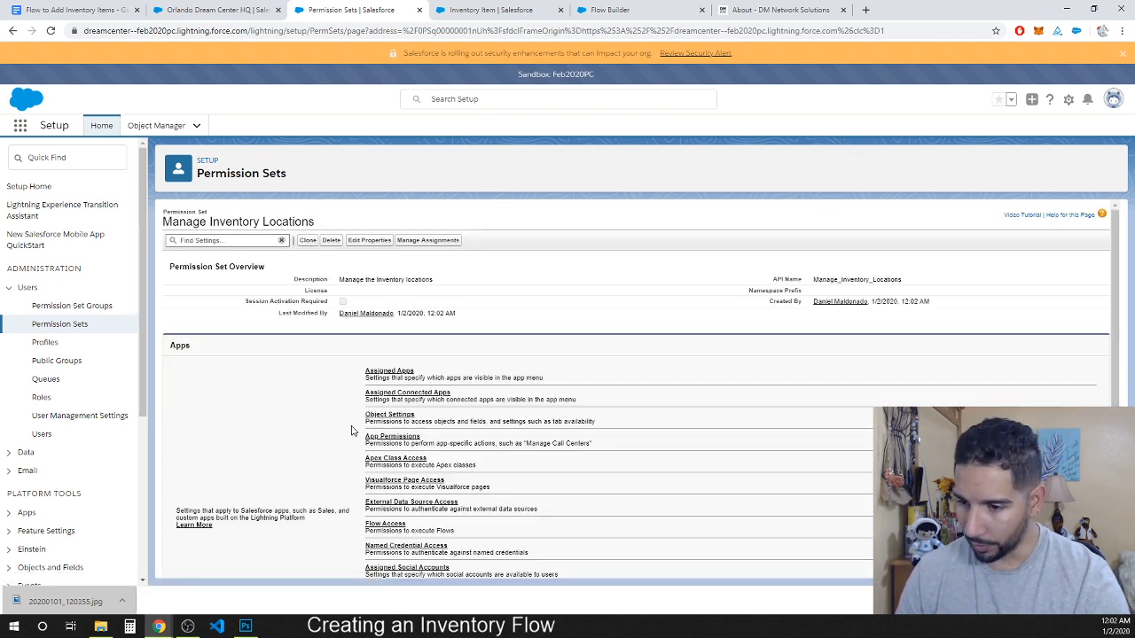
# - Open the Inventory Locations permissions in the object settings of the Manage Inventory Locations permission set
pyautogui.click(383, 415)
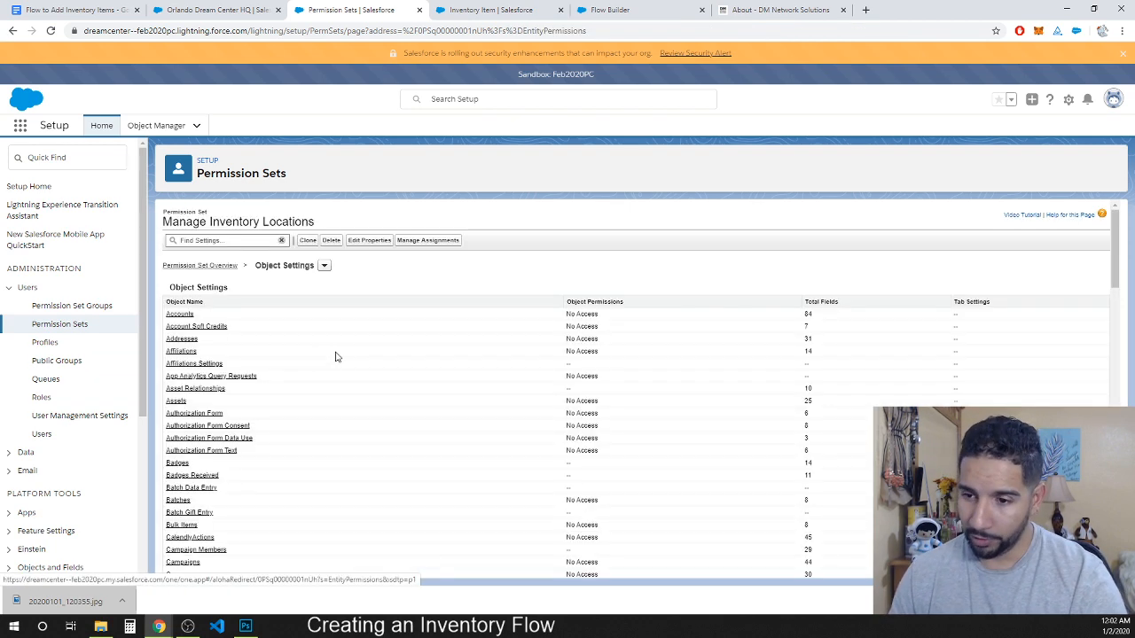
pyautogui.scroll(-5, 179, 350)
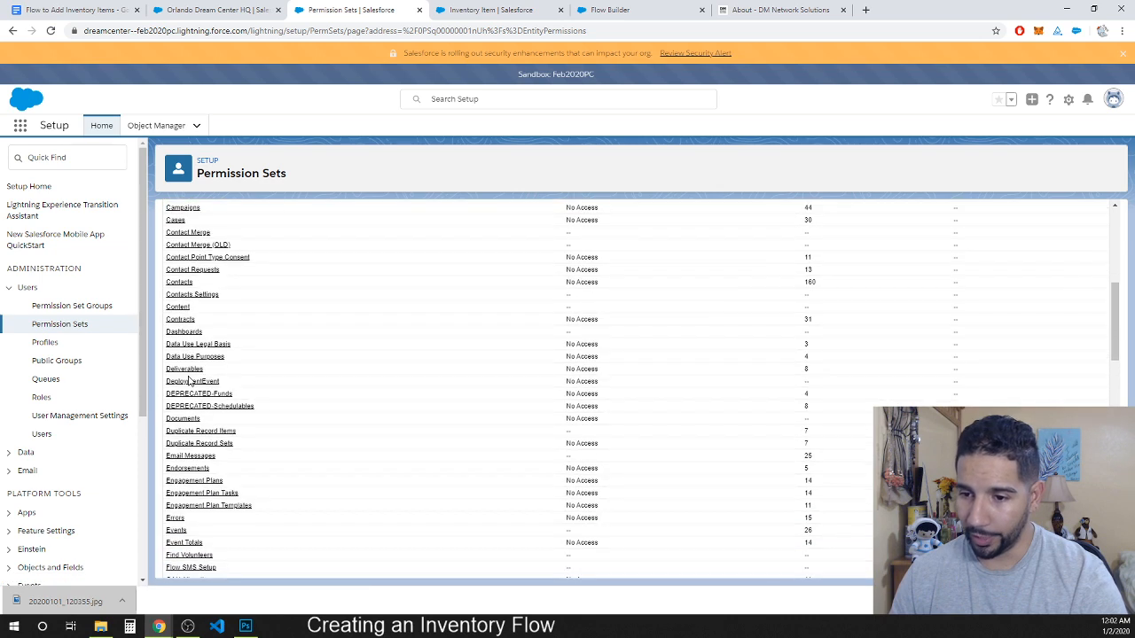
pyautogui.scroll(-3, 189, 381)
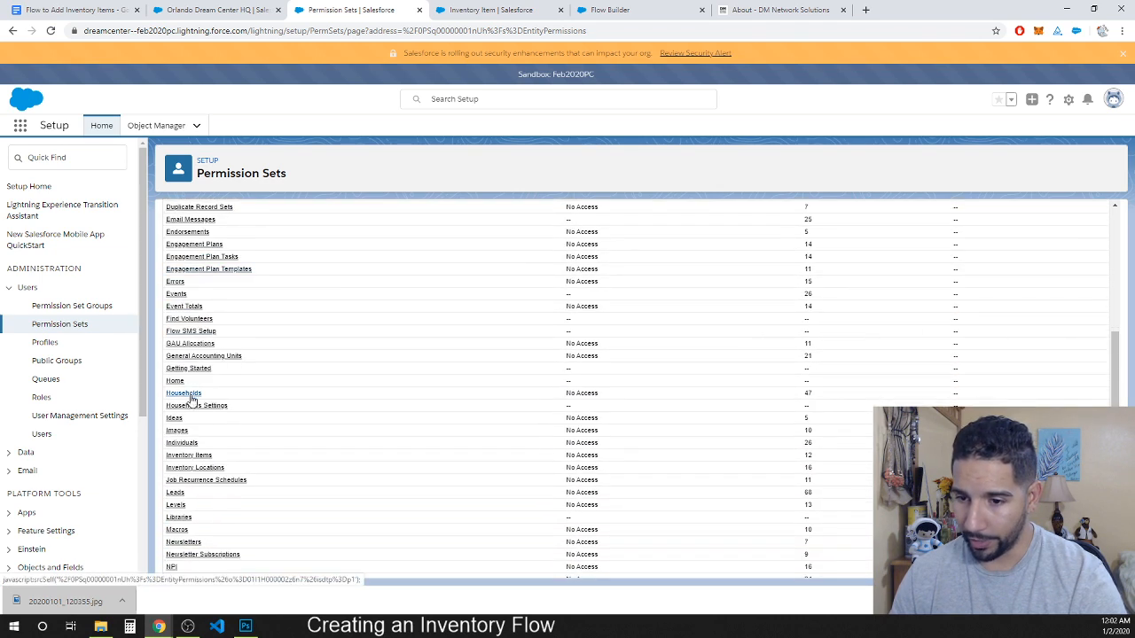
pyautogui.click(194, 457)
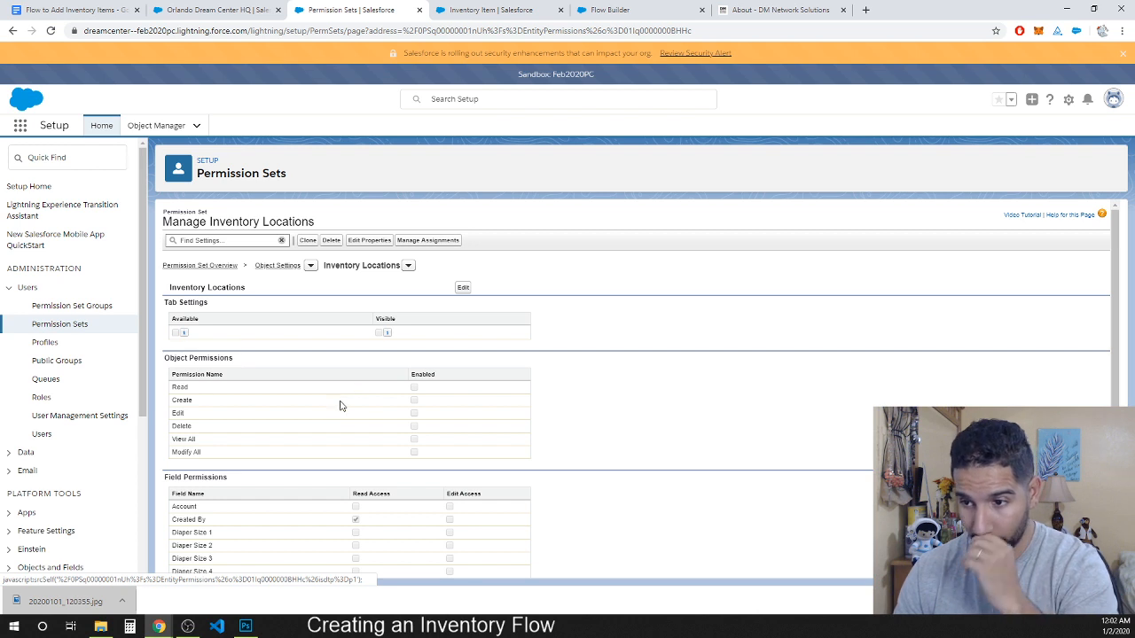
# - Enable the Read, Create, Edit and View All object permissions on Inventory Locations, leaving Delete and Modify All off
pyautogui.click(463, 287)
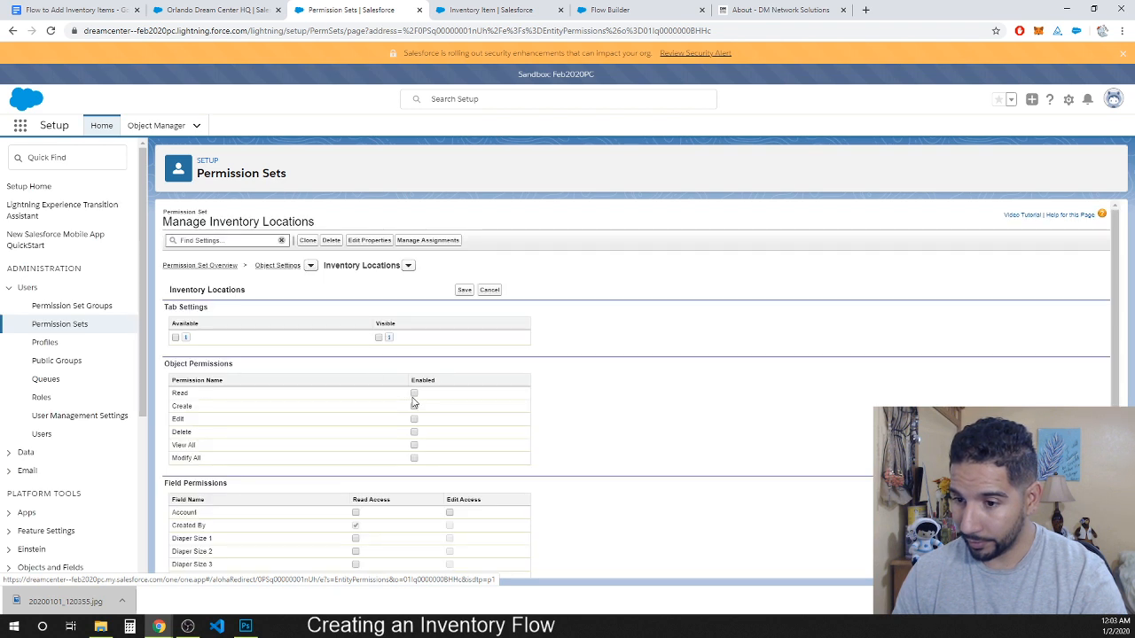
pyautogui.click(414, 406)
pyautogui.click(414, 445)
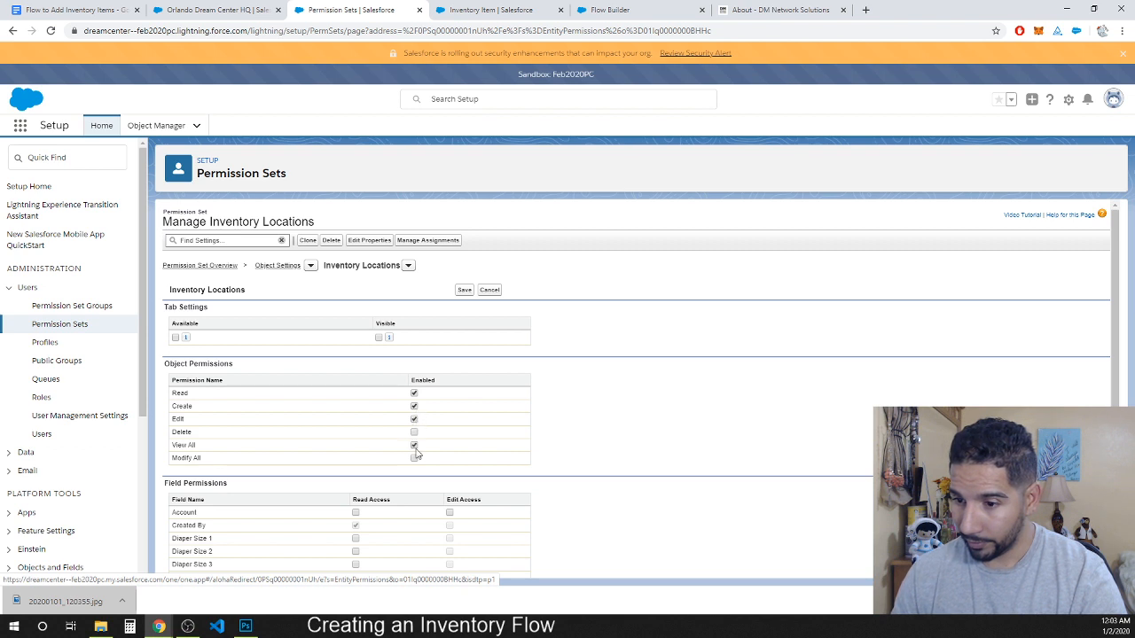
pyautogui.click(414, 459)
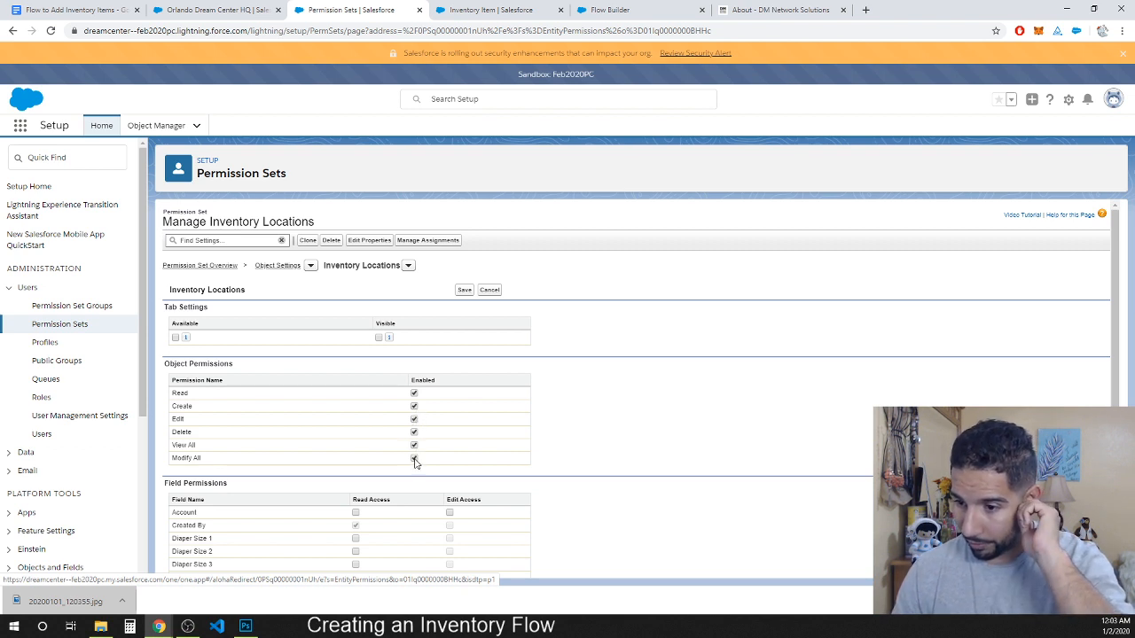
pyautogui.click(415, 434)
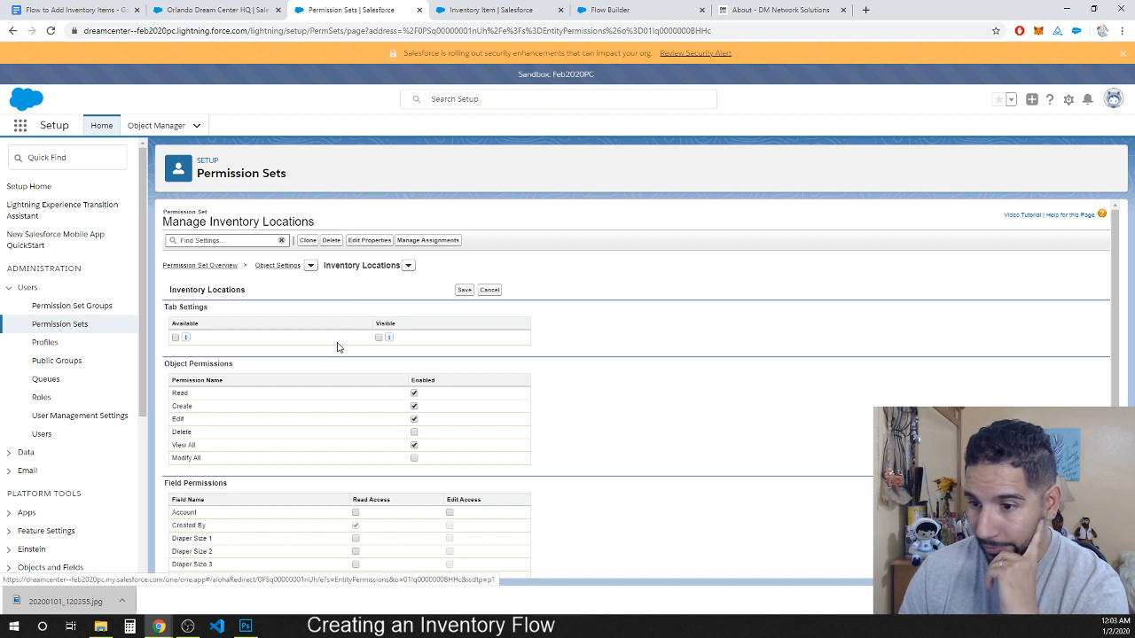
# - Grant read and edit access to the Account, Full Address, Physical Location and Site Manager fields
pyautogui.scroll(-2, 443, 420)
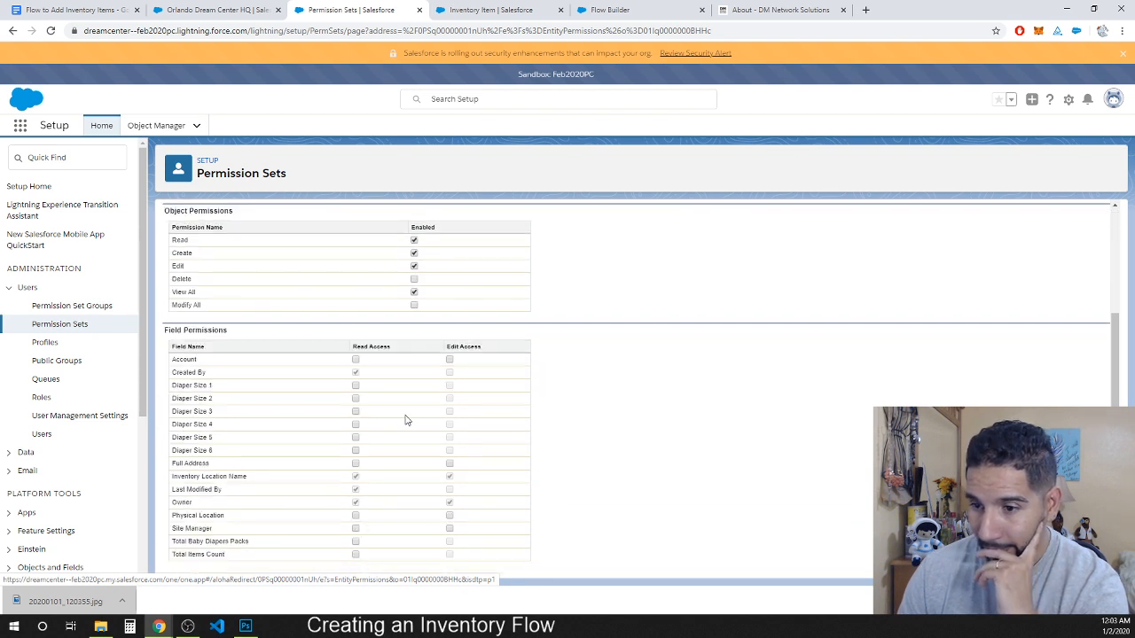
pyautogui.click(357, 361)
pyautogui.click(450, 359)
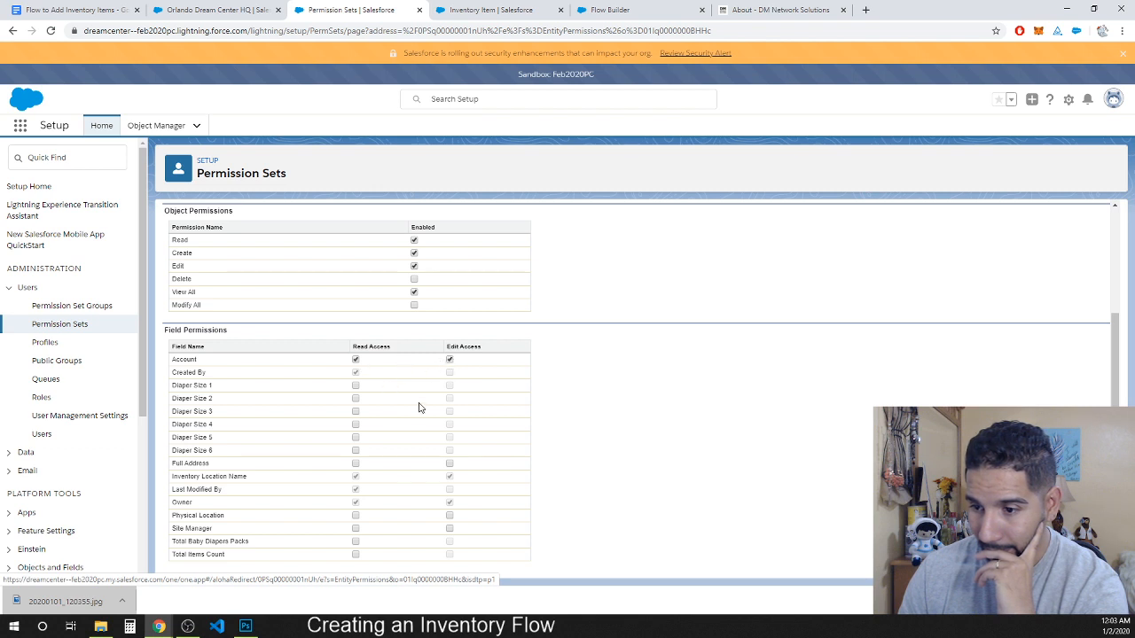
pyautogui.click(450, 465)
pyautogui.click(449, 528)
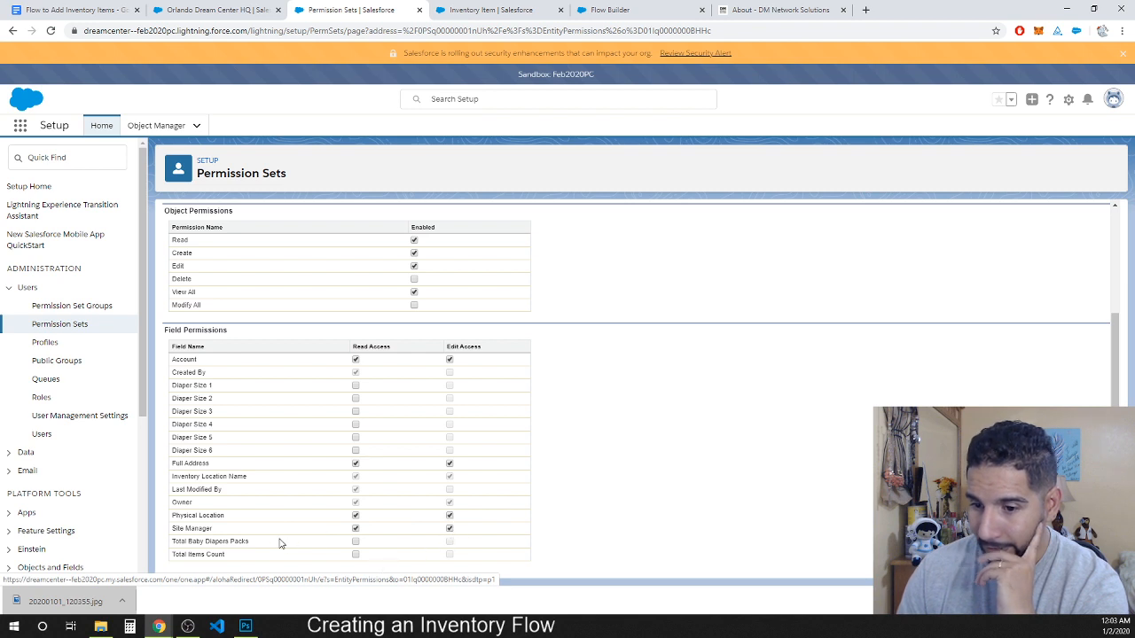
# - Grant read access to the Total Baby Diapers Packs, Total Items Count and Diaper Size 1 to 6 fields
pyautogui.click(355, 541)
pyautogui.click(355, 554)
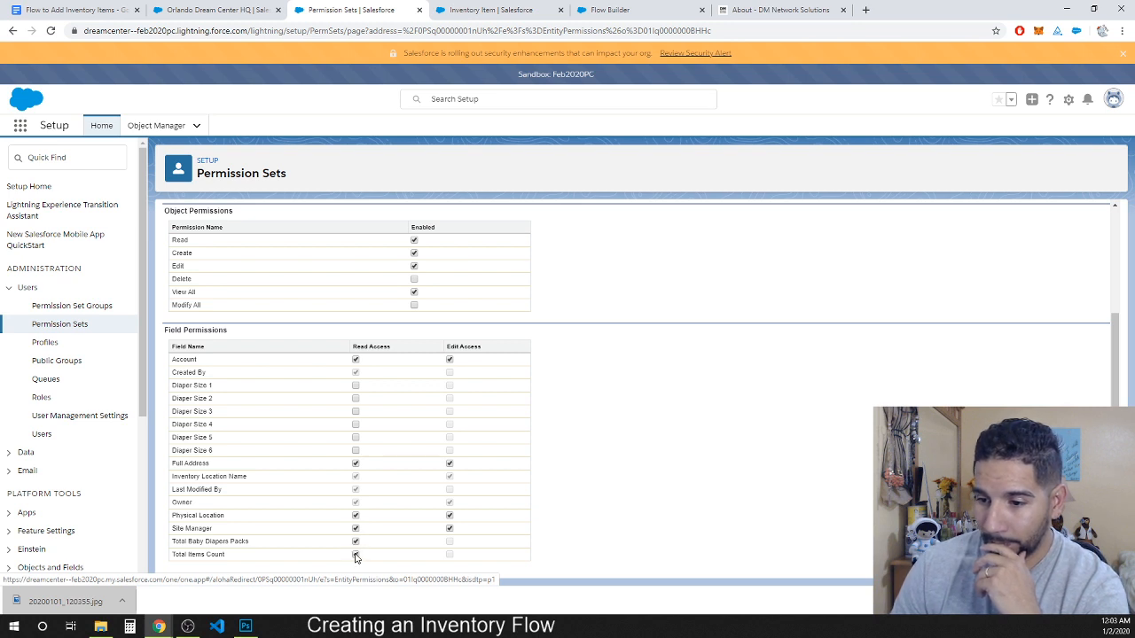
pyautogui.click(355, 438)
pyautogui.click(355, 424)
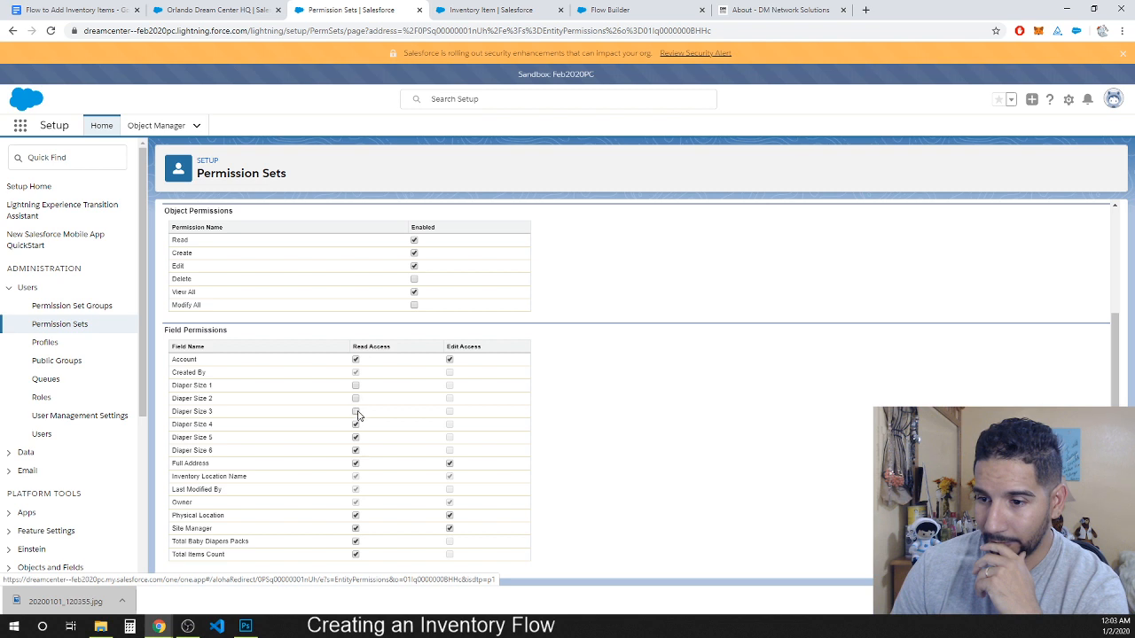
pyautogui.click(355, 412)
pyautogui.click(355, 386)
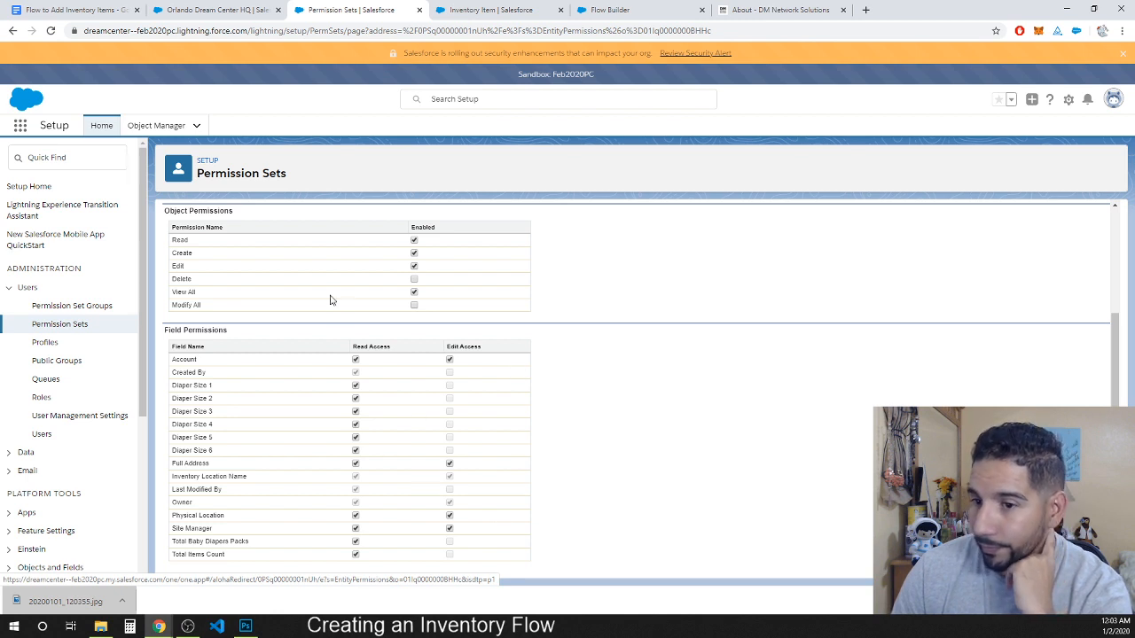
# - Make the Inventory Locations tab available and visible in the permission set and save the settings
pyautogui.scroll(2, 688, 492)
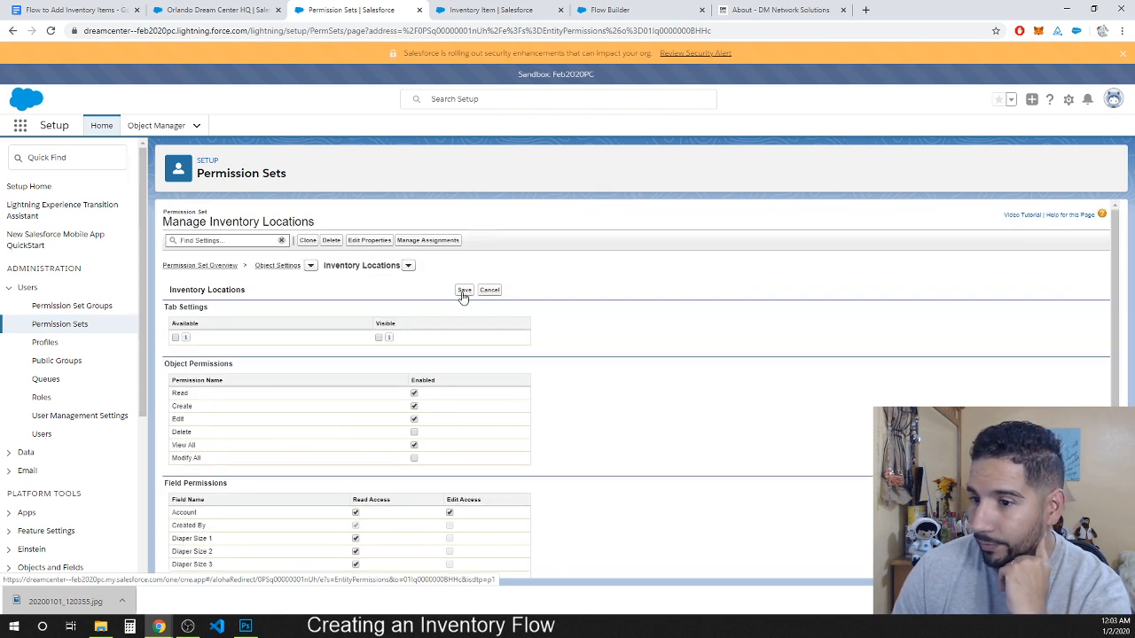
pyautogui.click(177, 338)
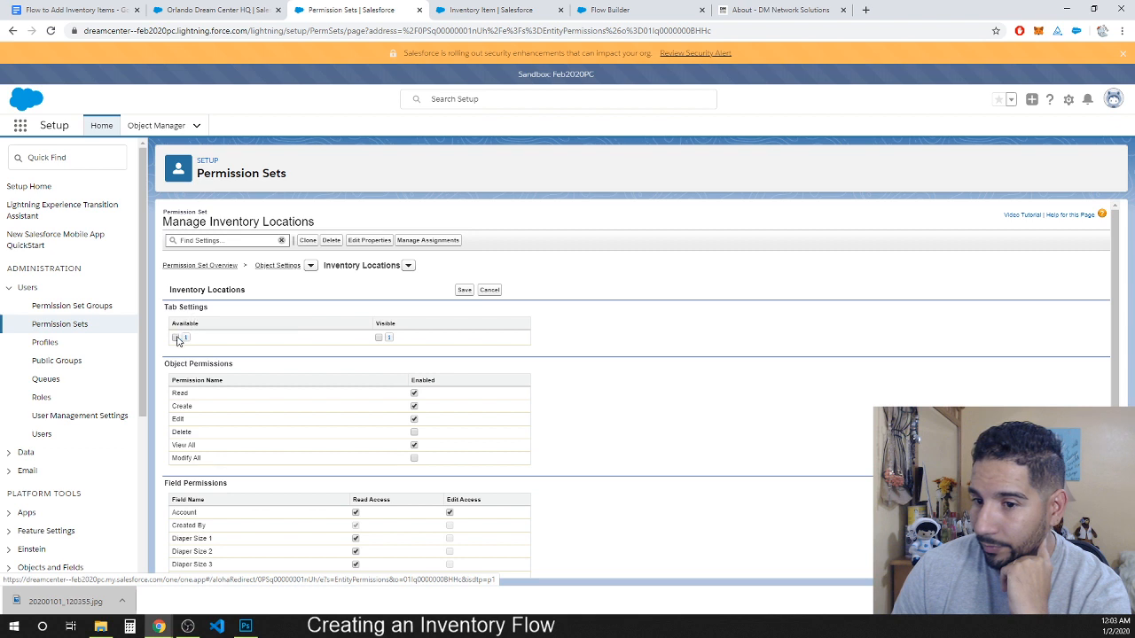
pyautogui.click(379, 339)
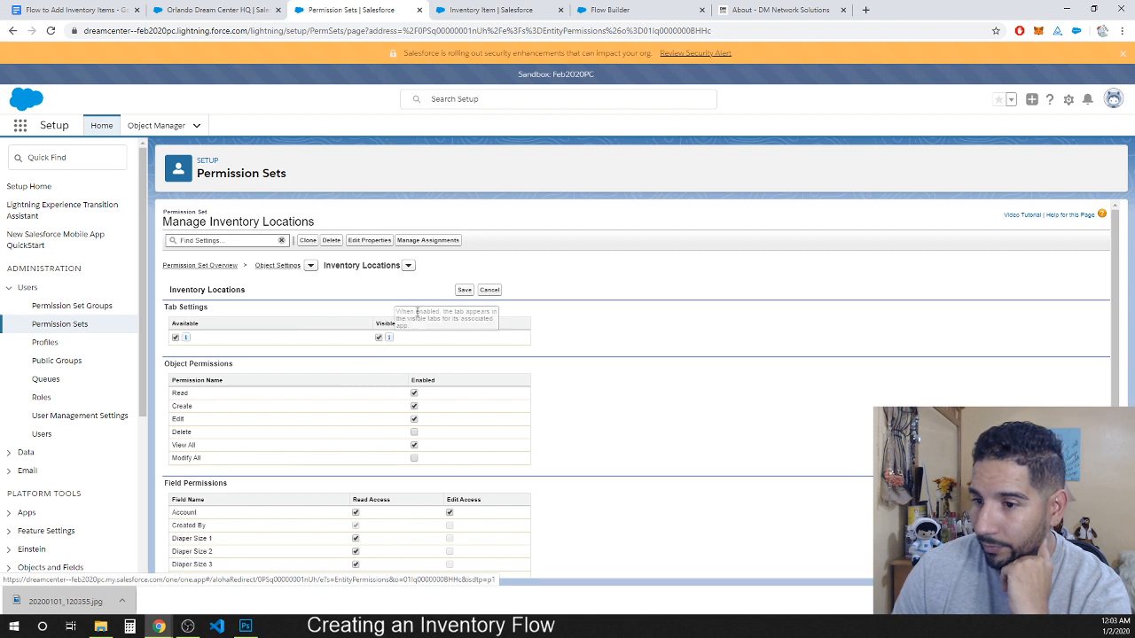
pyautogui.click(464, 291)
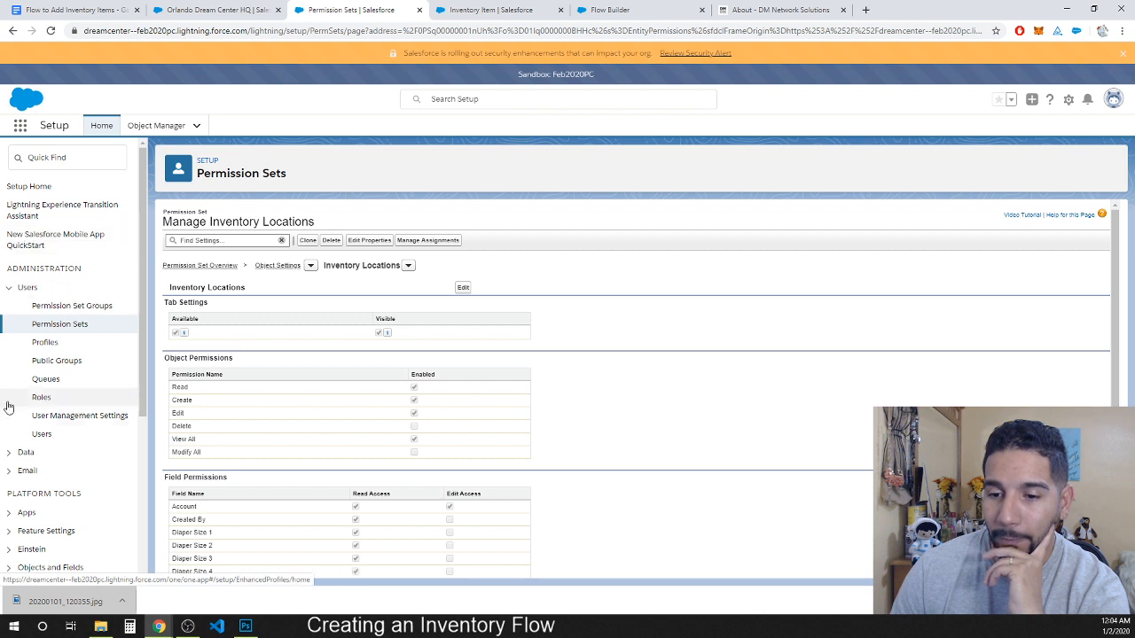
# - Open the Users list in Setup
pyautogui.click(42, 435)
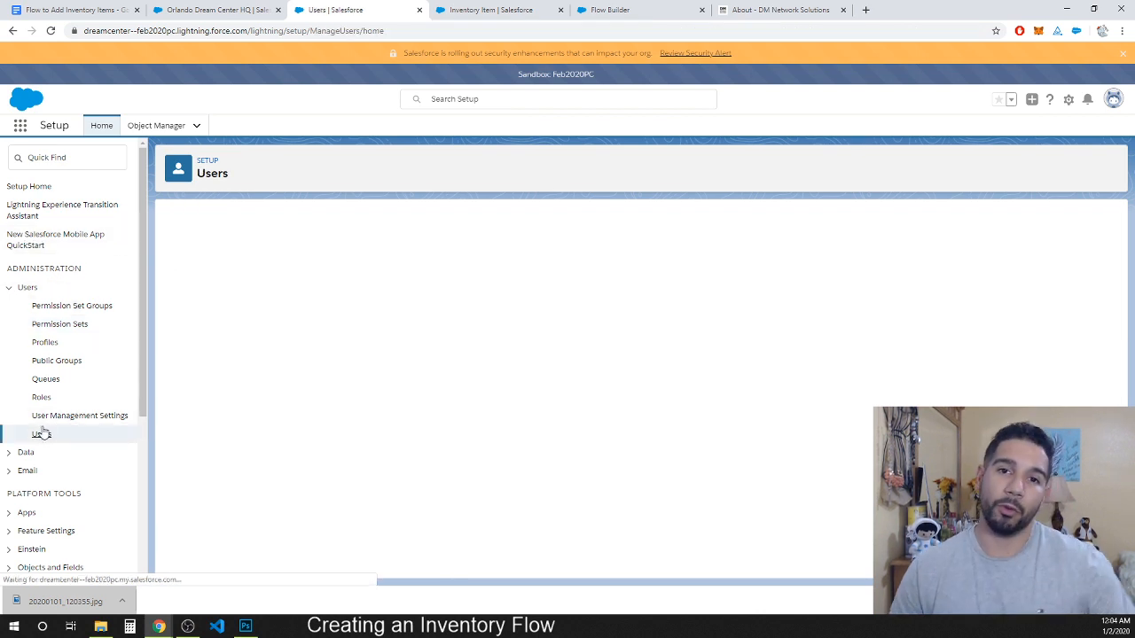